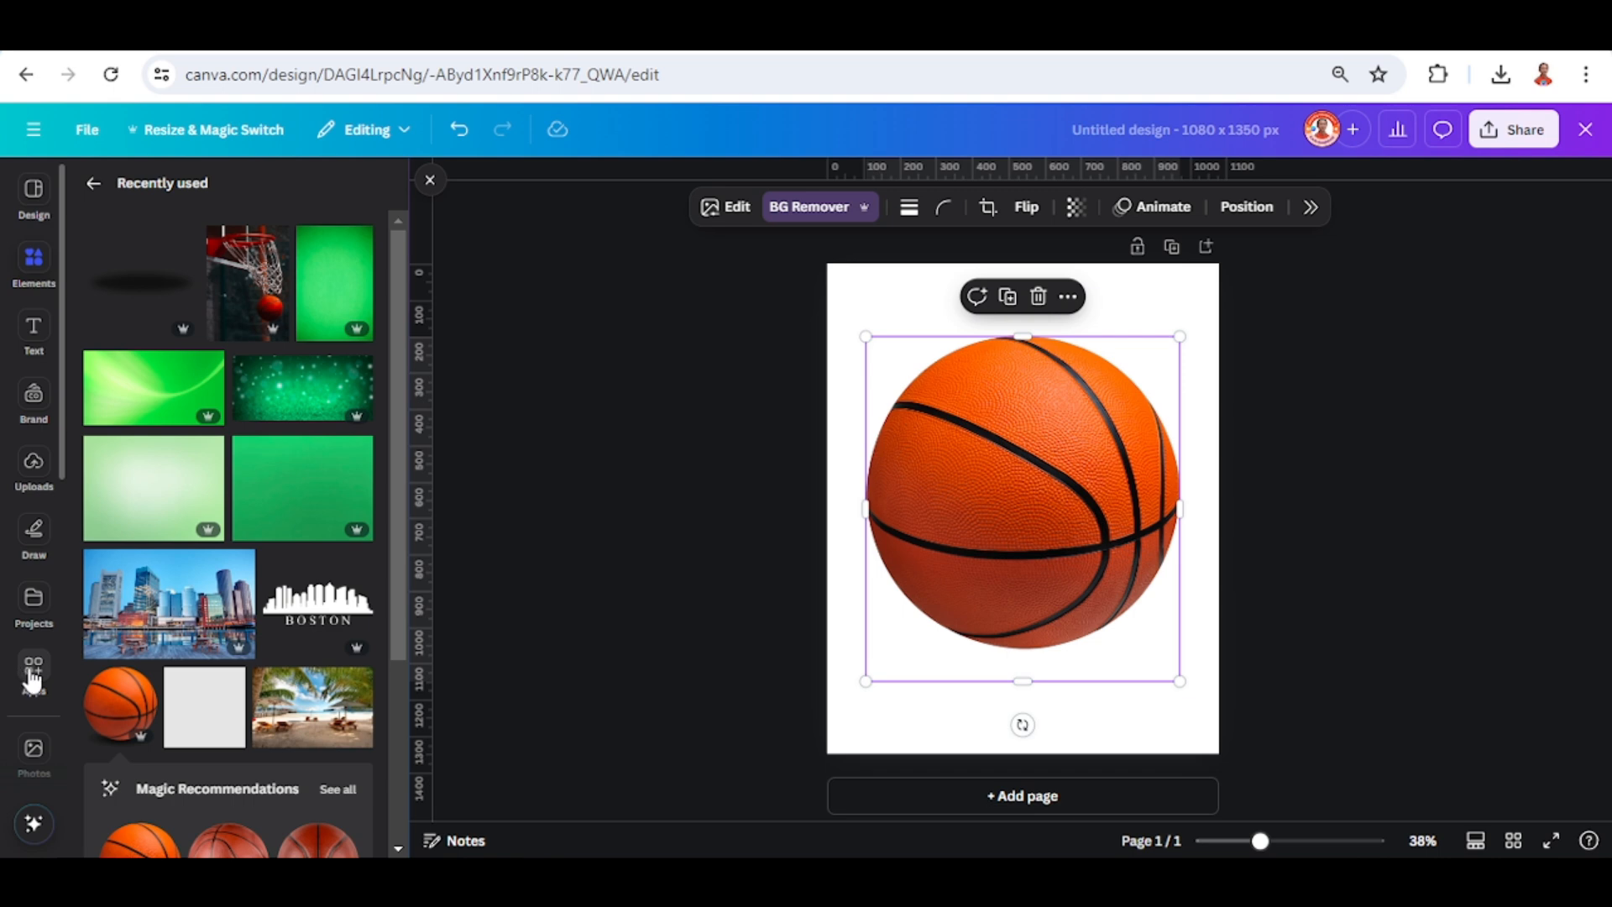
# - Search the Canva apps for TypeCraft and open it
pyautogui.click(31, 667)
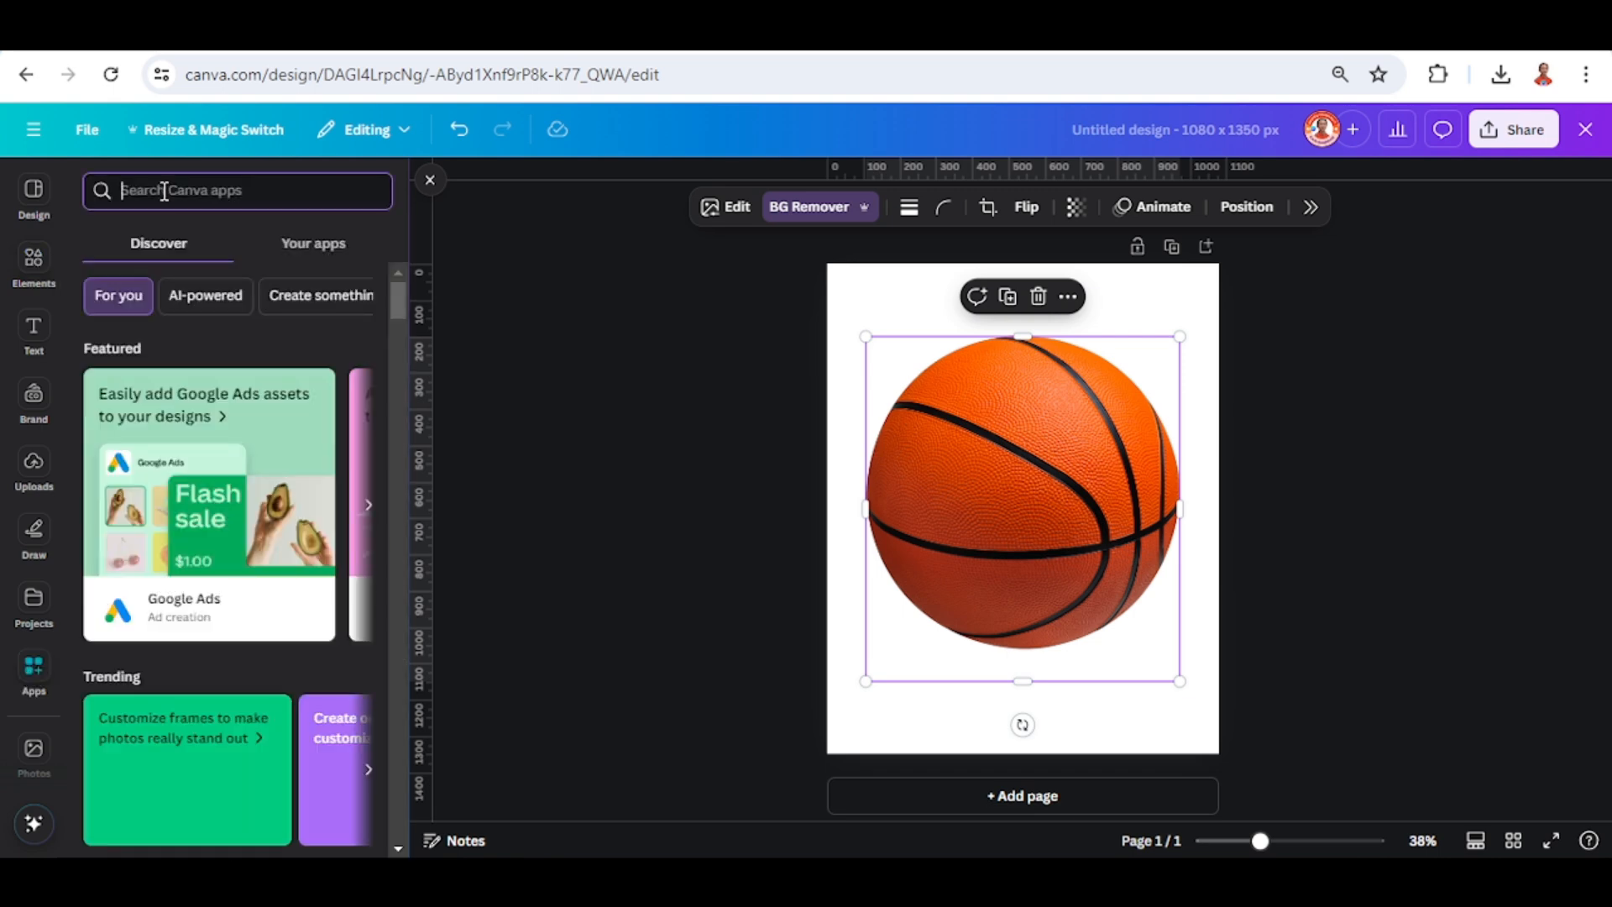
pyautogui.click(164, 192)
pyautogui.write('Tu')
pyautogui.press('BackSpace')
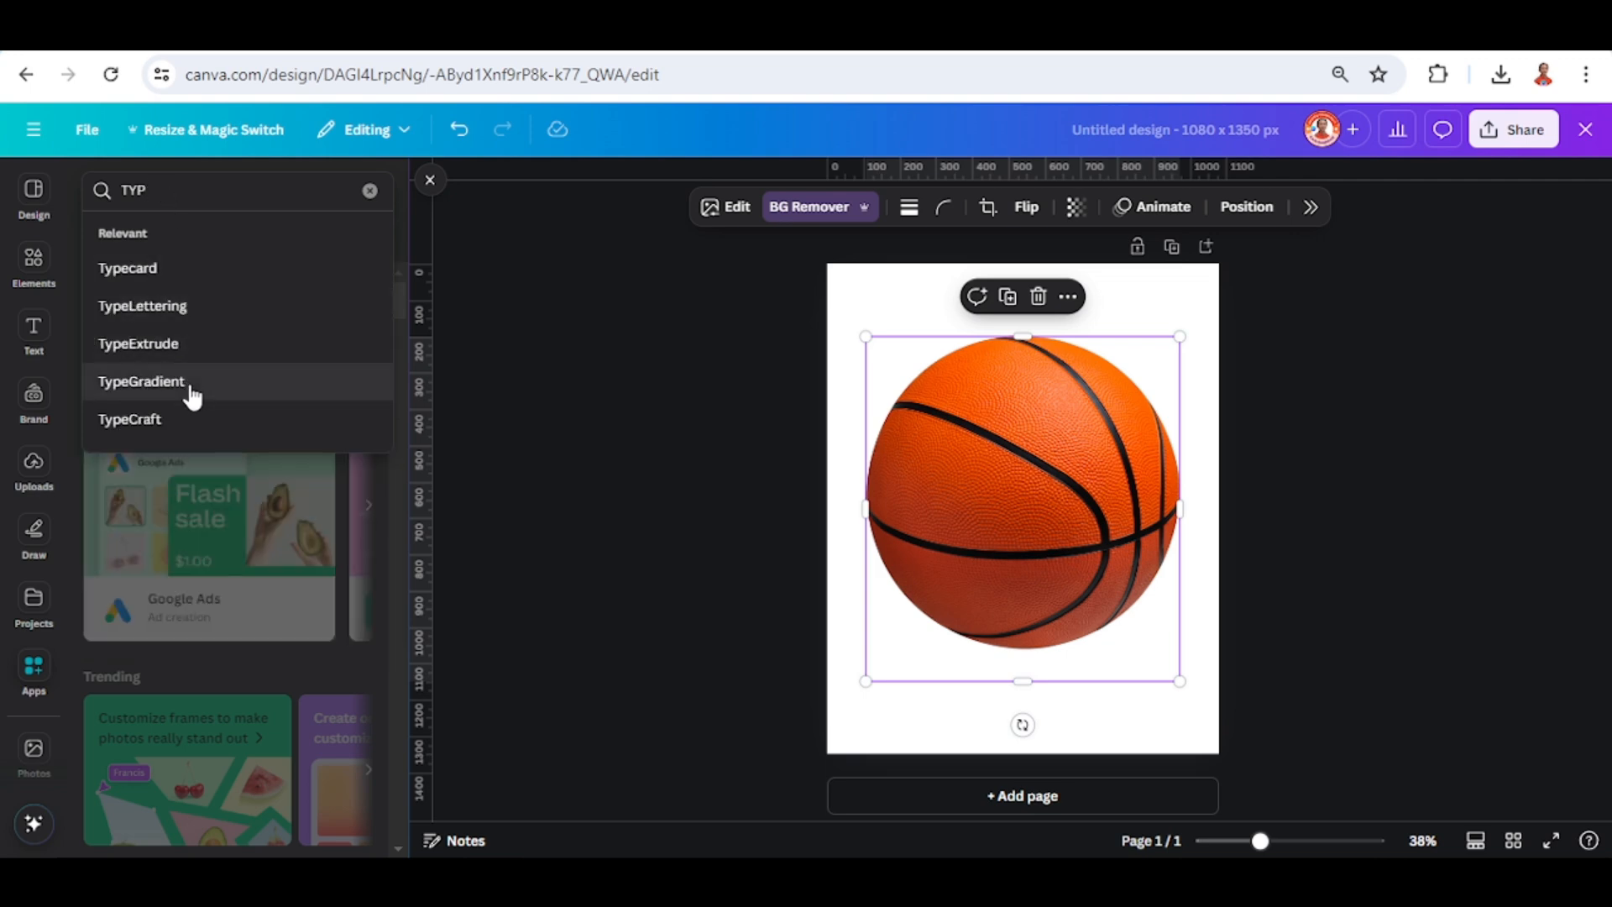
pyautogui.click(172, 423)
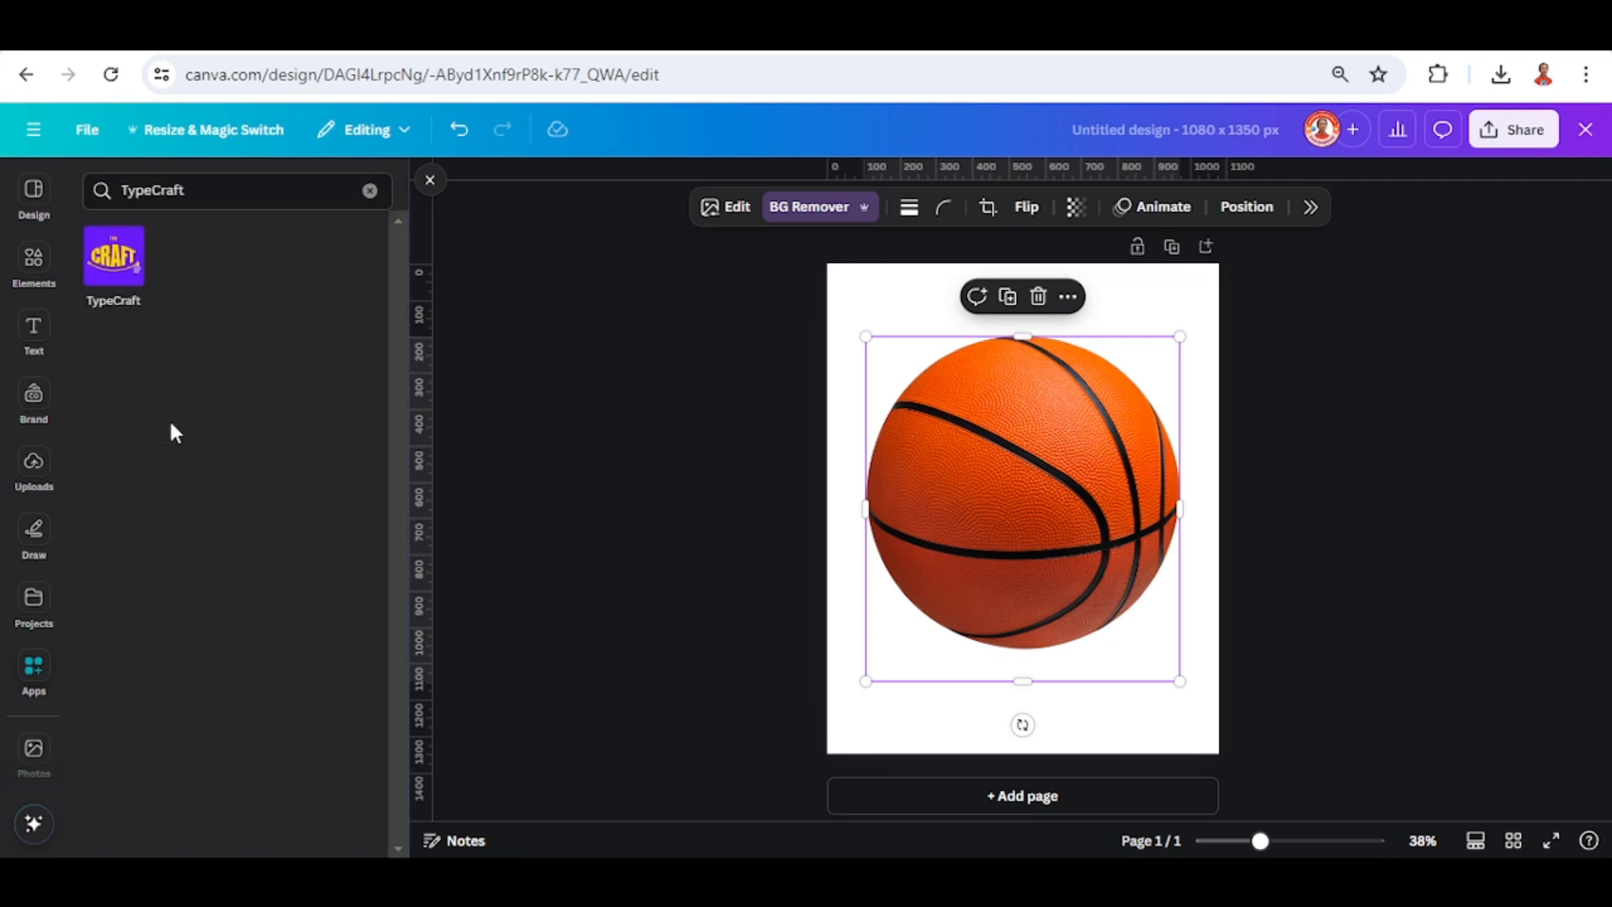
pyautogui.click(109, 271)
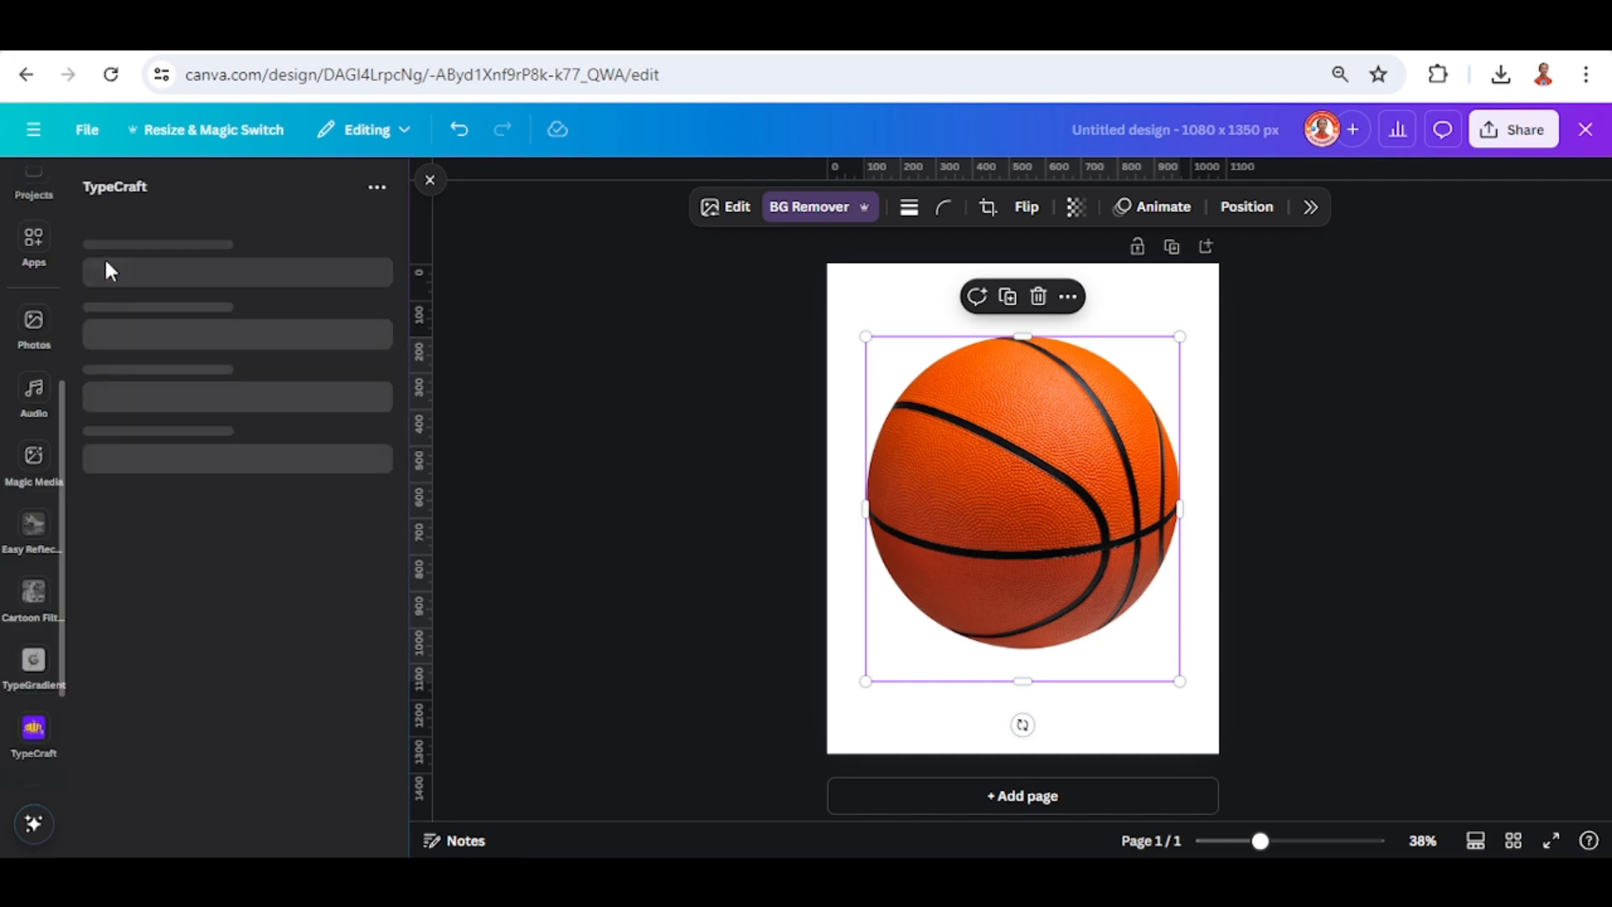
# - Set the TypeCraft text to BOSTON and its font to Bootshaus 123
pyautogui.write('BO')
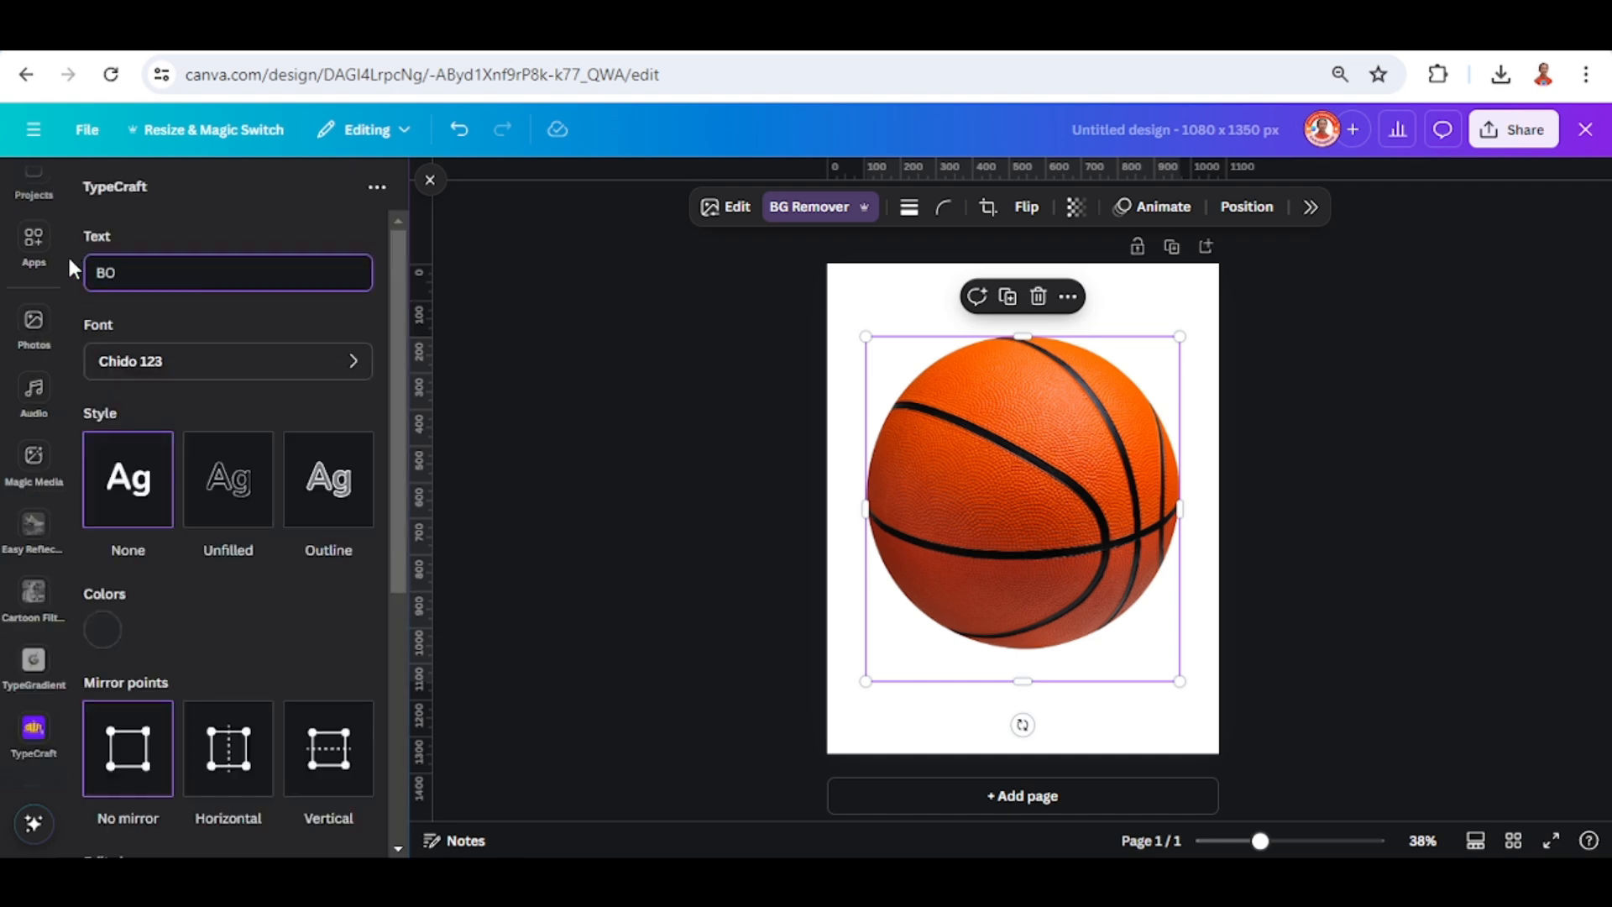
pyautogui.write('STON')
pyautogui.click(223, 367)
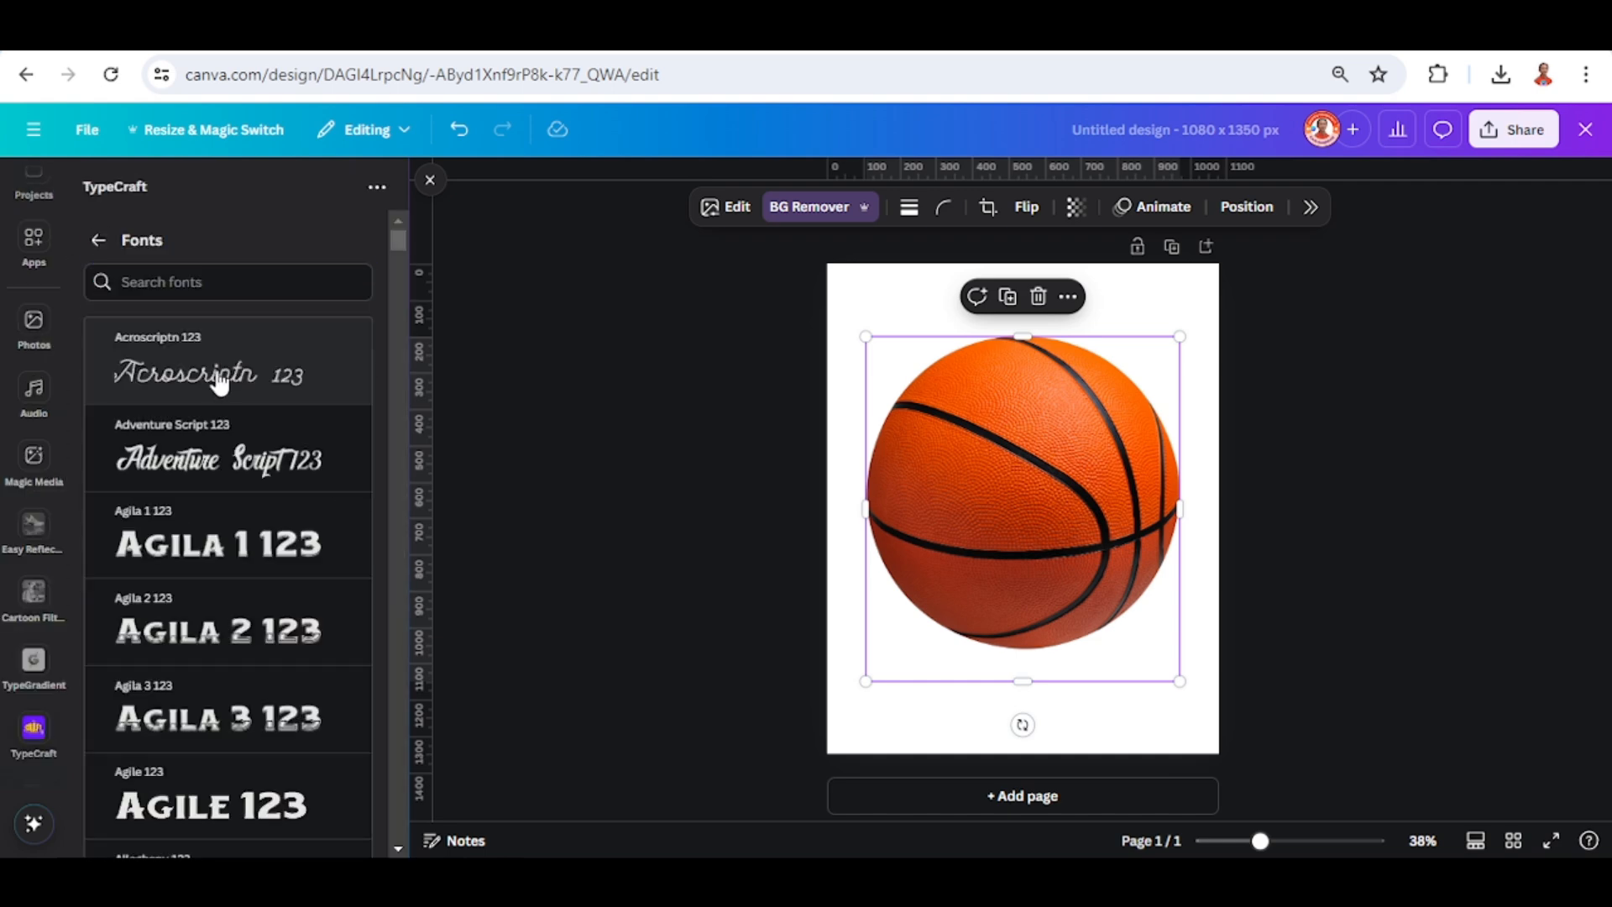
pyautogui.write('BOO')
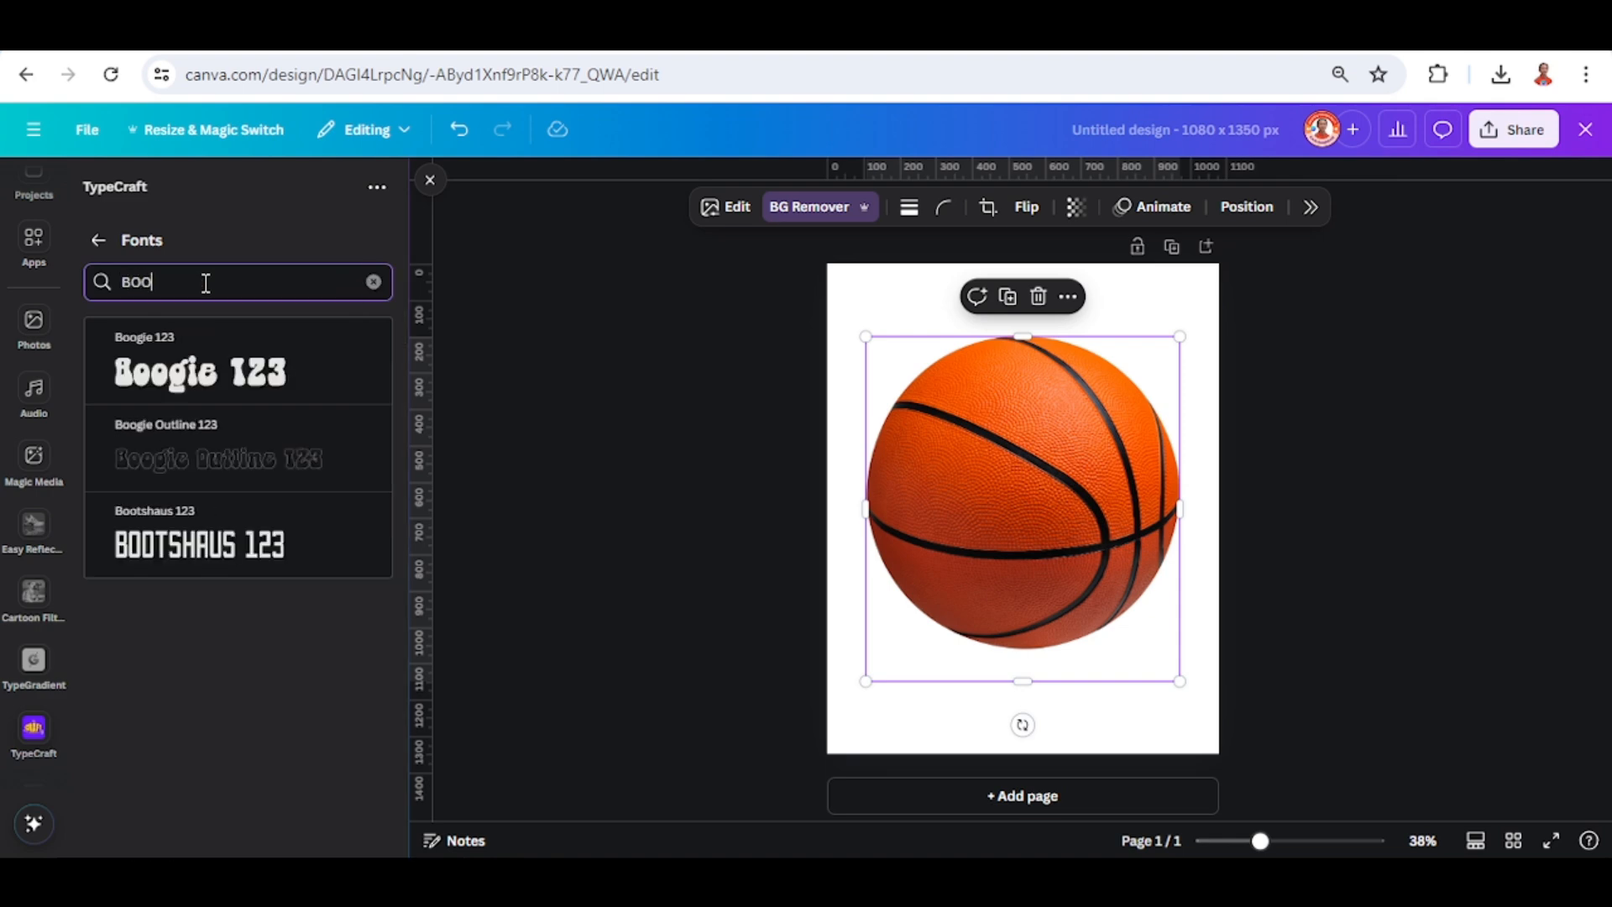
pyautogui.click(246, 544)
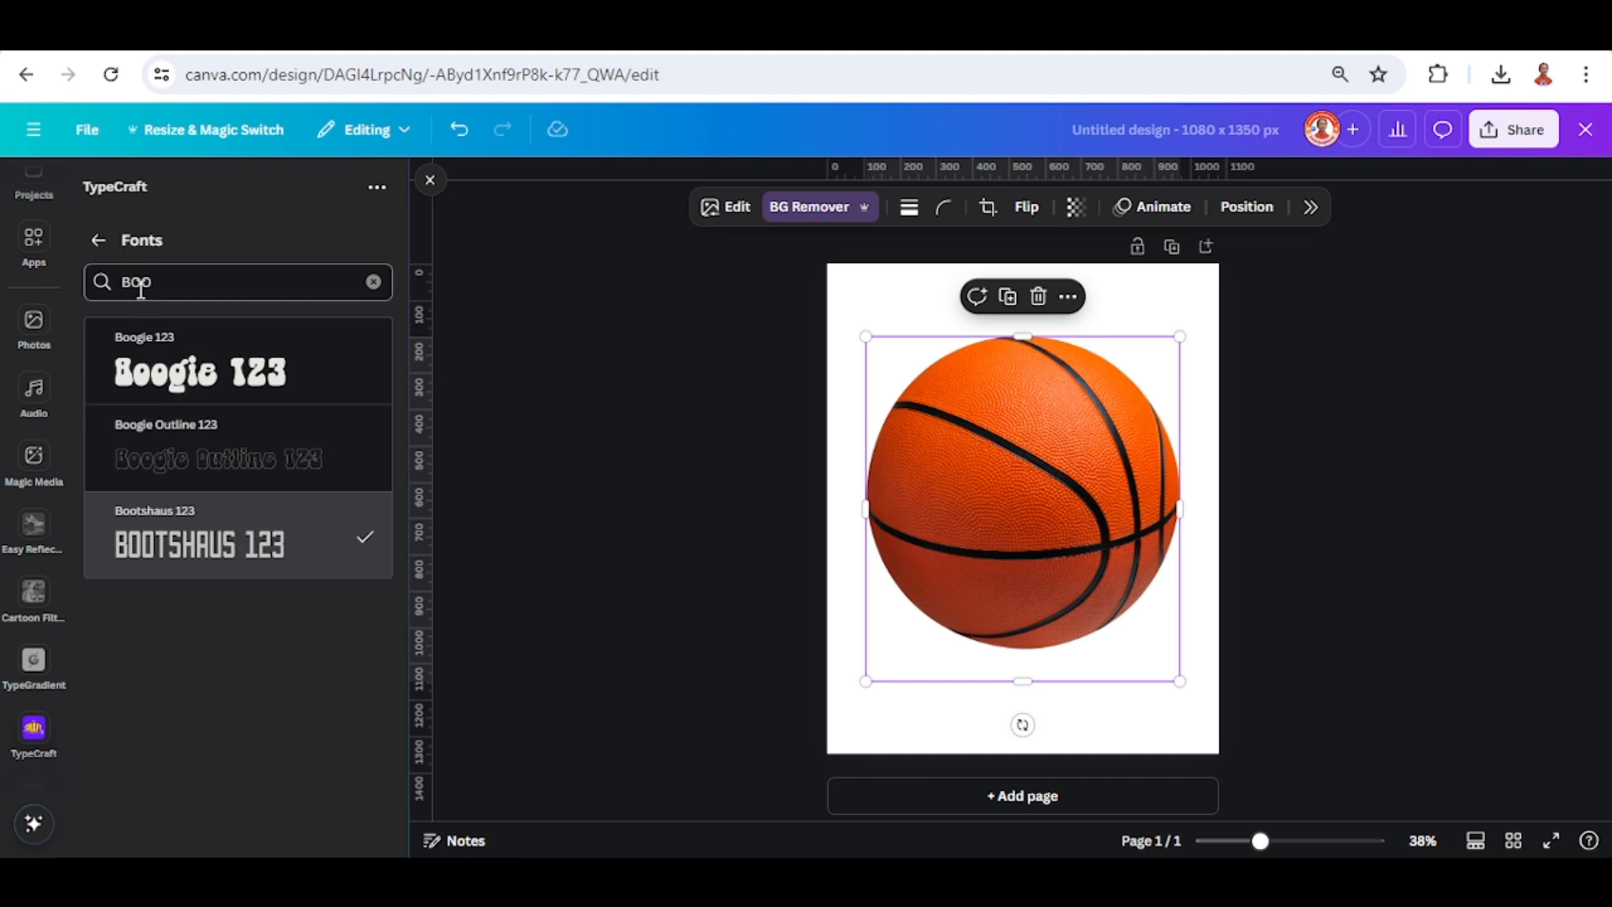
pyautogui.click(98, 240)
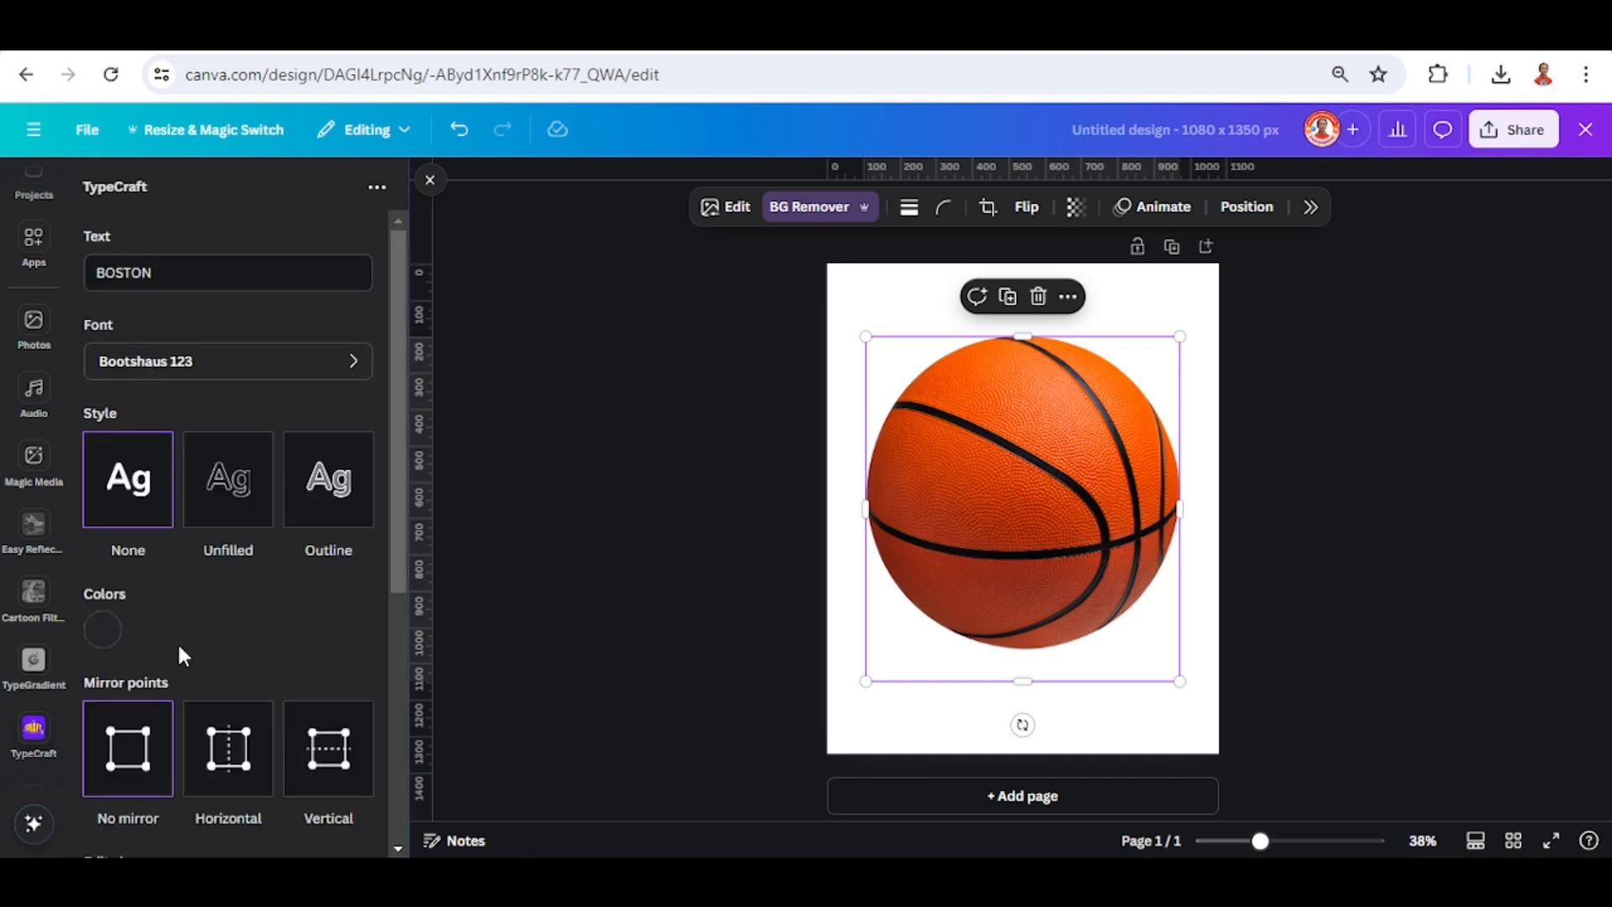
# - Set the BOSTON text colour to white
pyautogui.click(107, 640)
pyautogui.moveTo(117, 685); pyautogui.dragTo(90, 664)
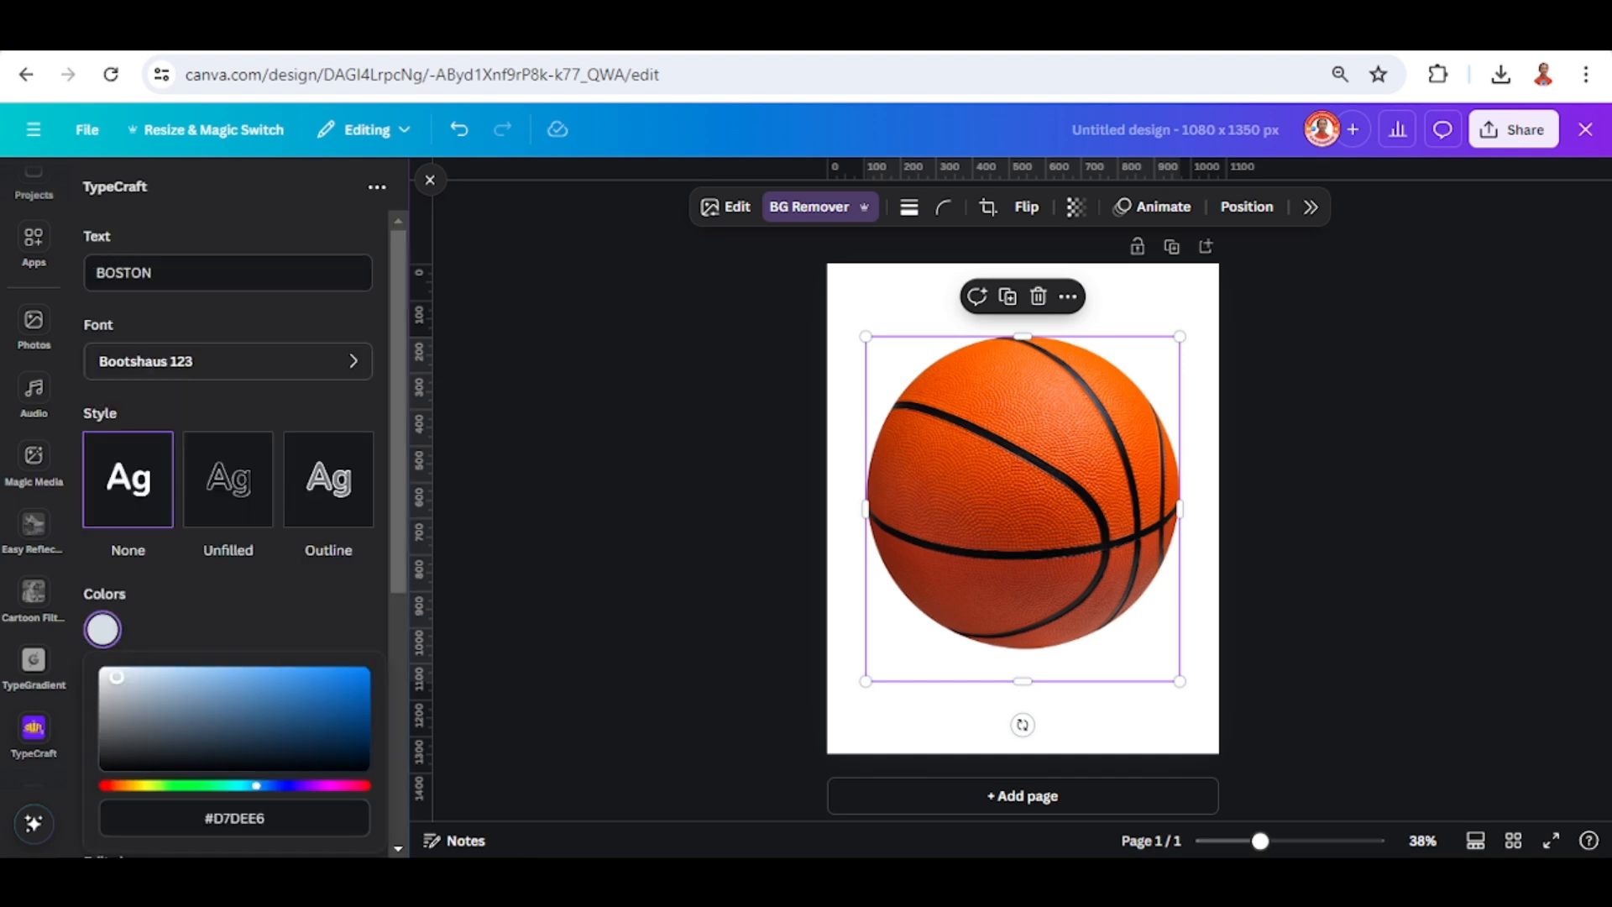
pyautogui.click(268, 608)
# - Warp the BOSTON lettering into a dome by arching its upper edge high and curving its lower edge slightly downward
pyautogui.scroll(-5, 268, 608)
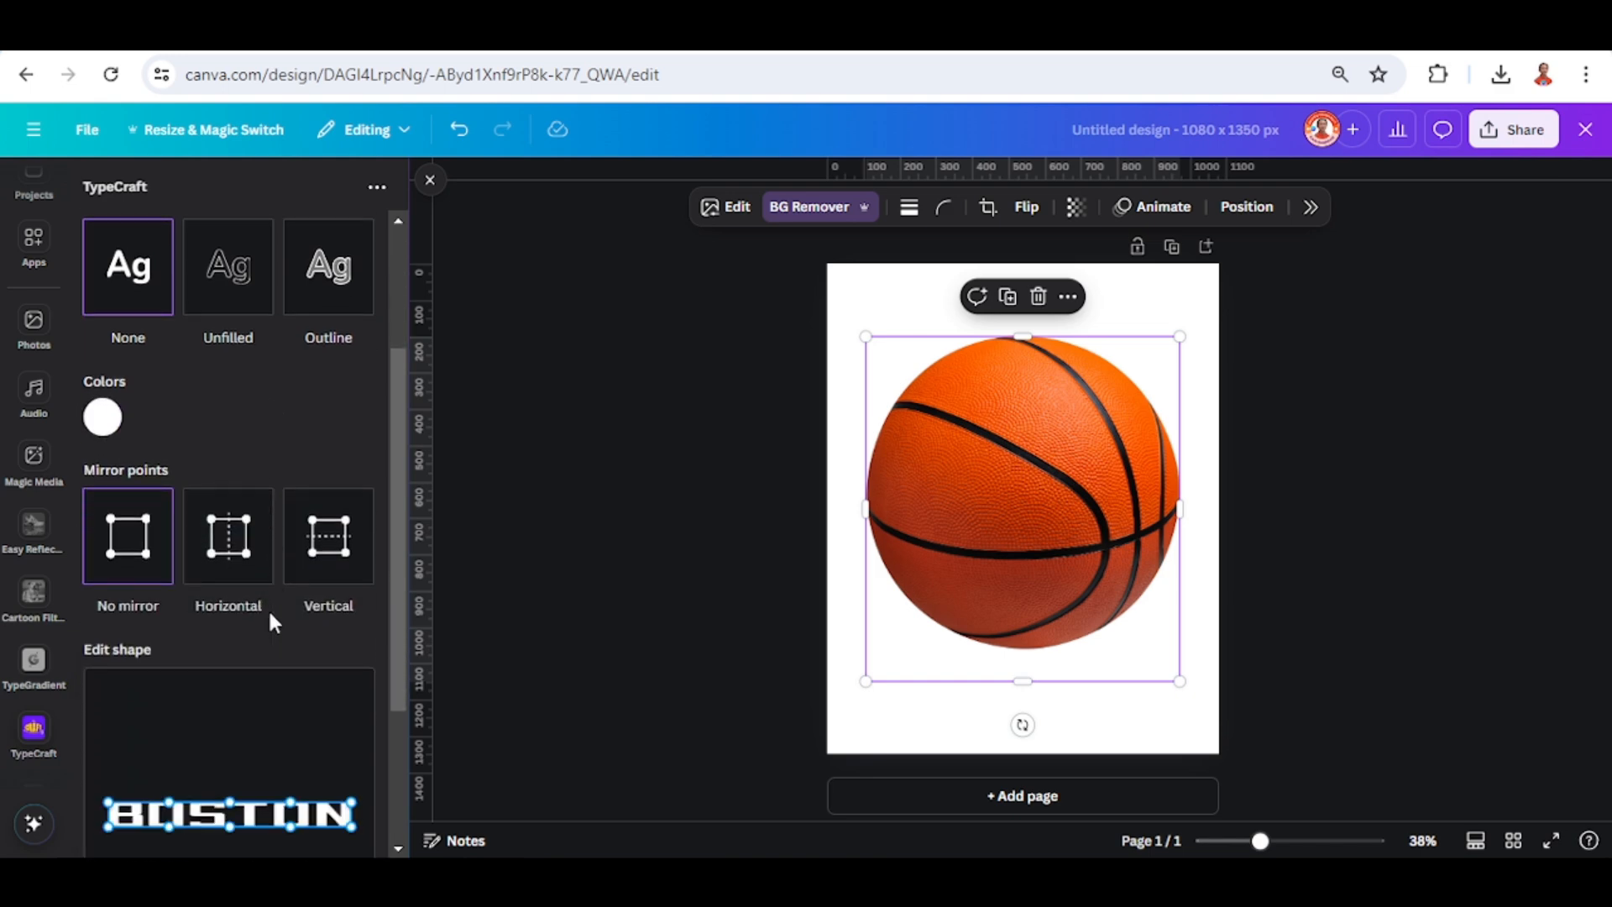
pyautogui.moveTo(231, 579); pyautogui.dragTo(318, 491)
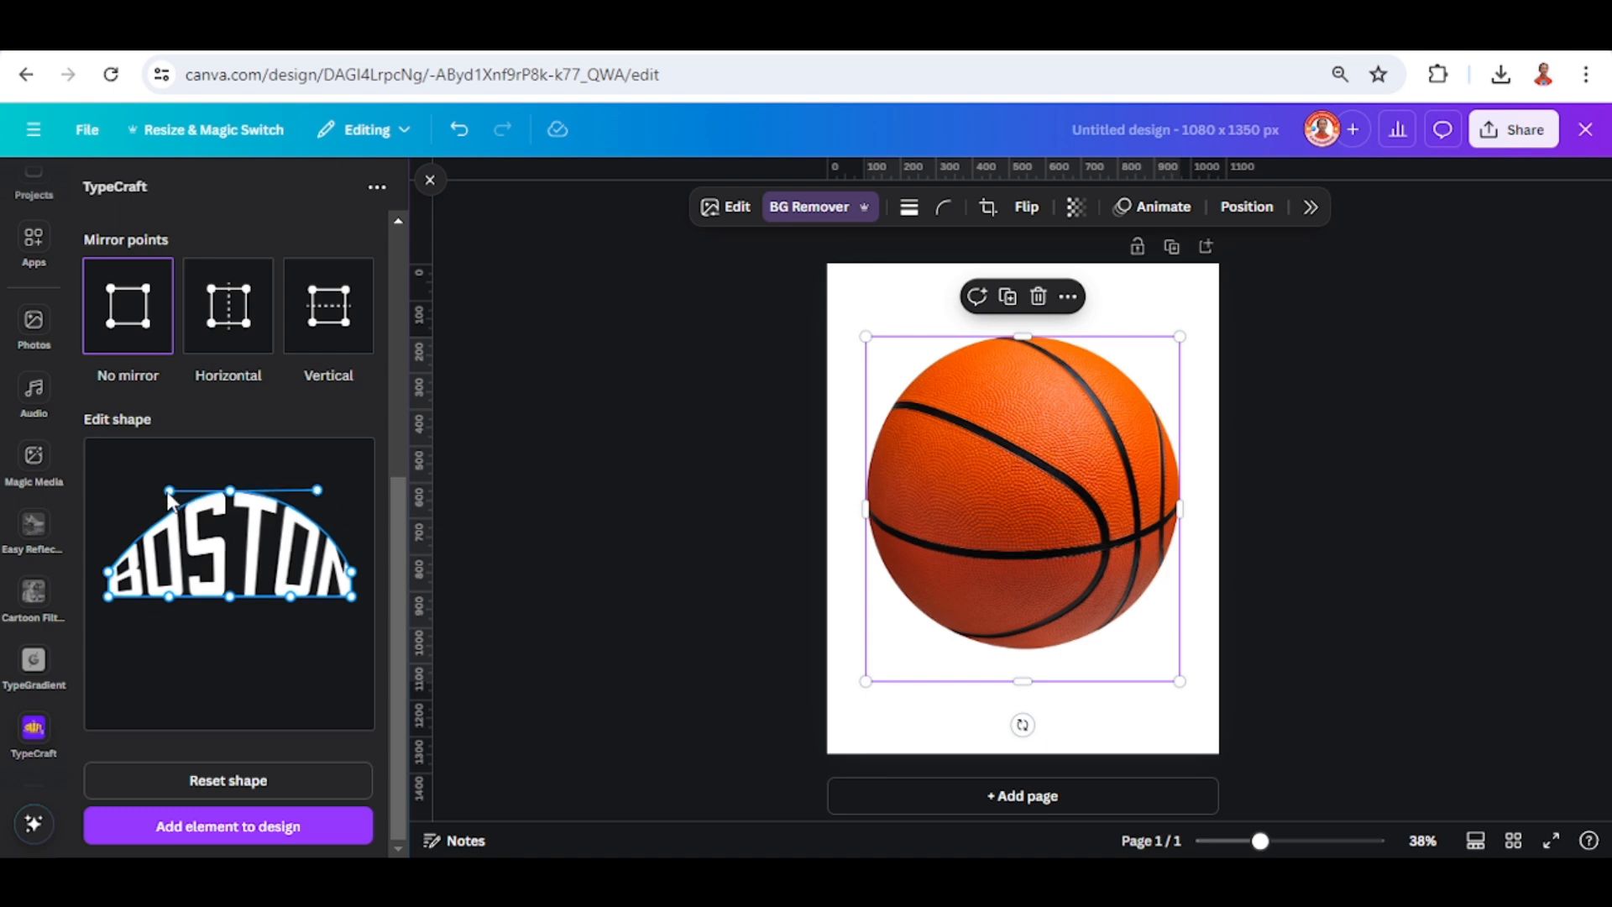
pyautogui.moveTo(169, 493); pyautogui.dragTo(131, 492)
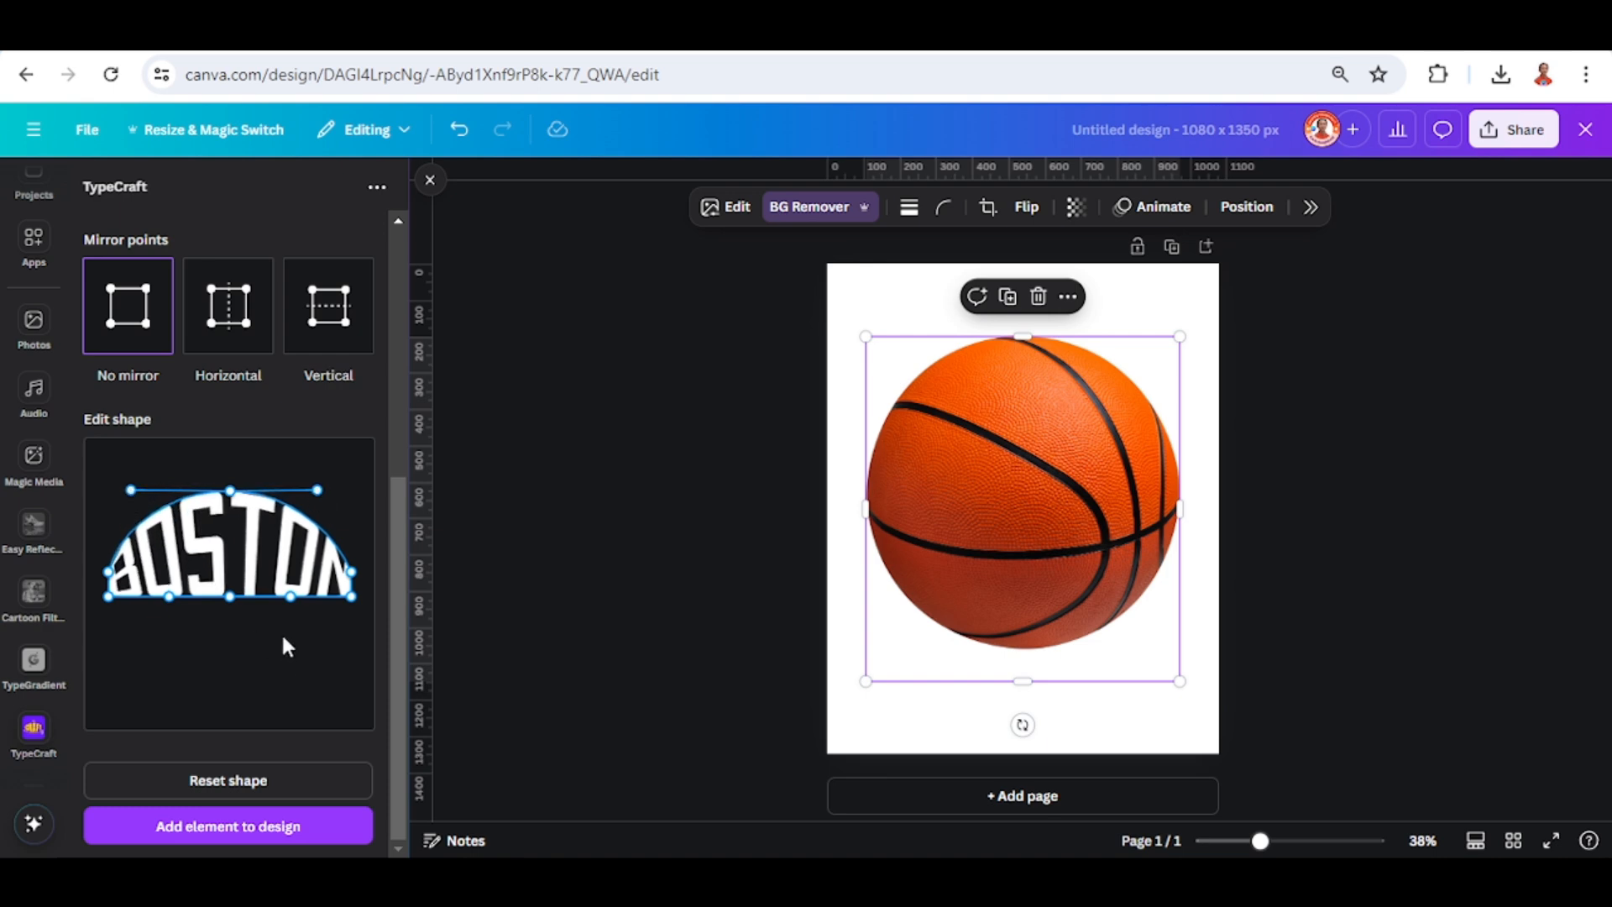
pyautogui.moveTo(228, 596); pyautogui.dragTo(226, 613)
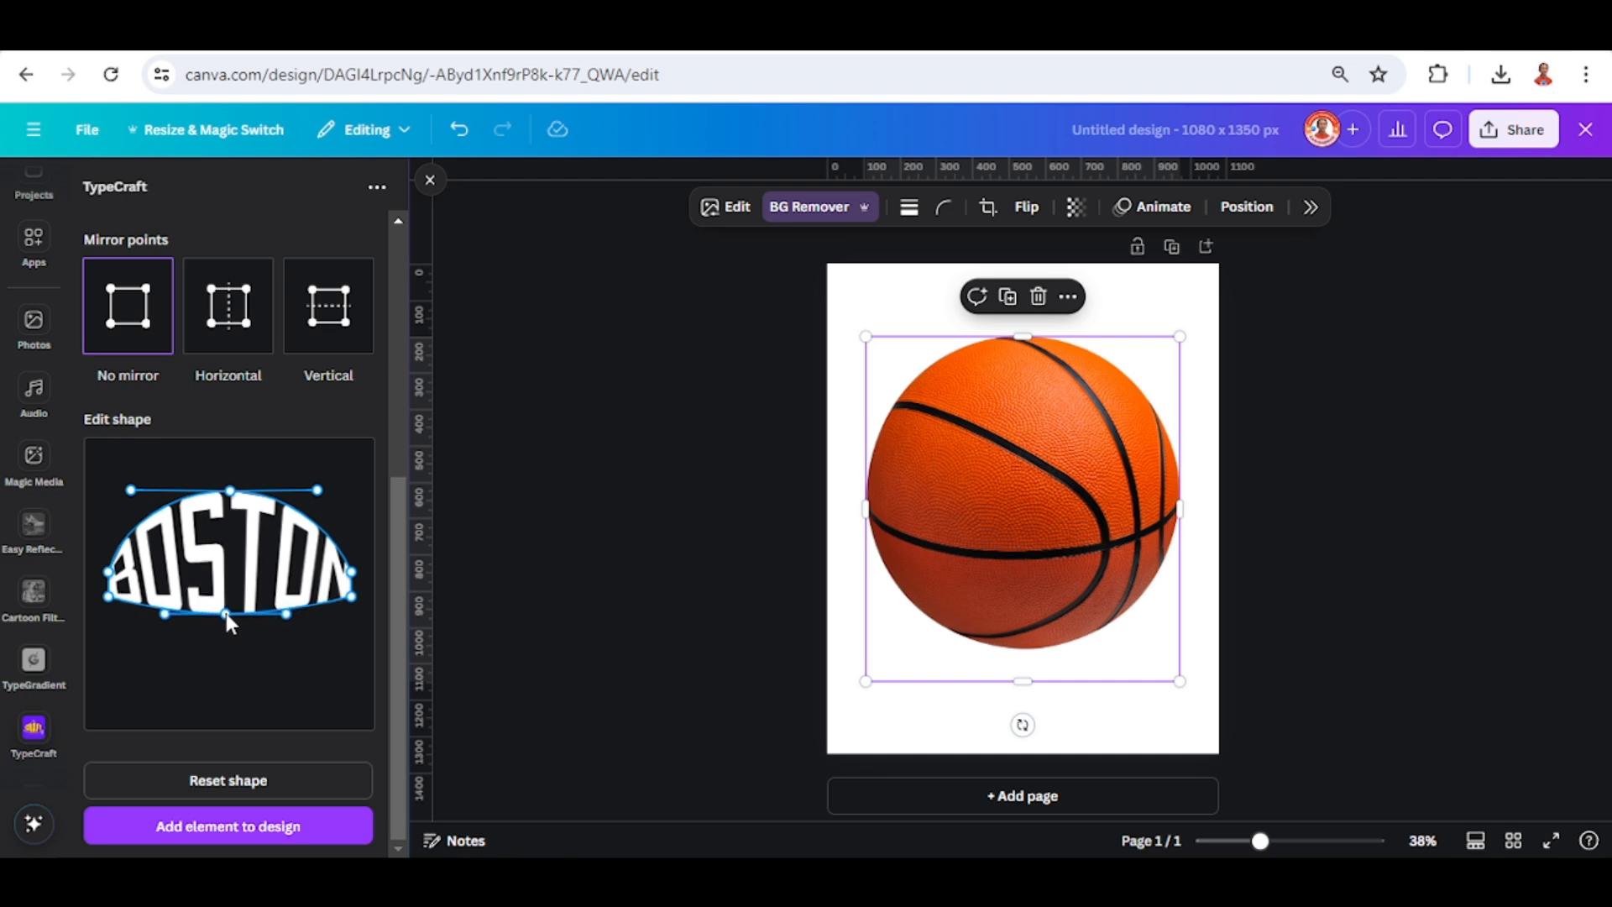
pyautogui.moveTo(164, 615); pyautogui.dragTo(141, 621)
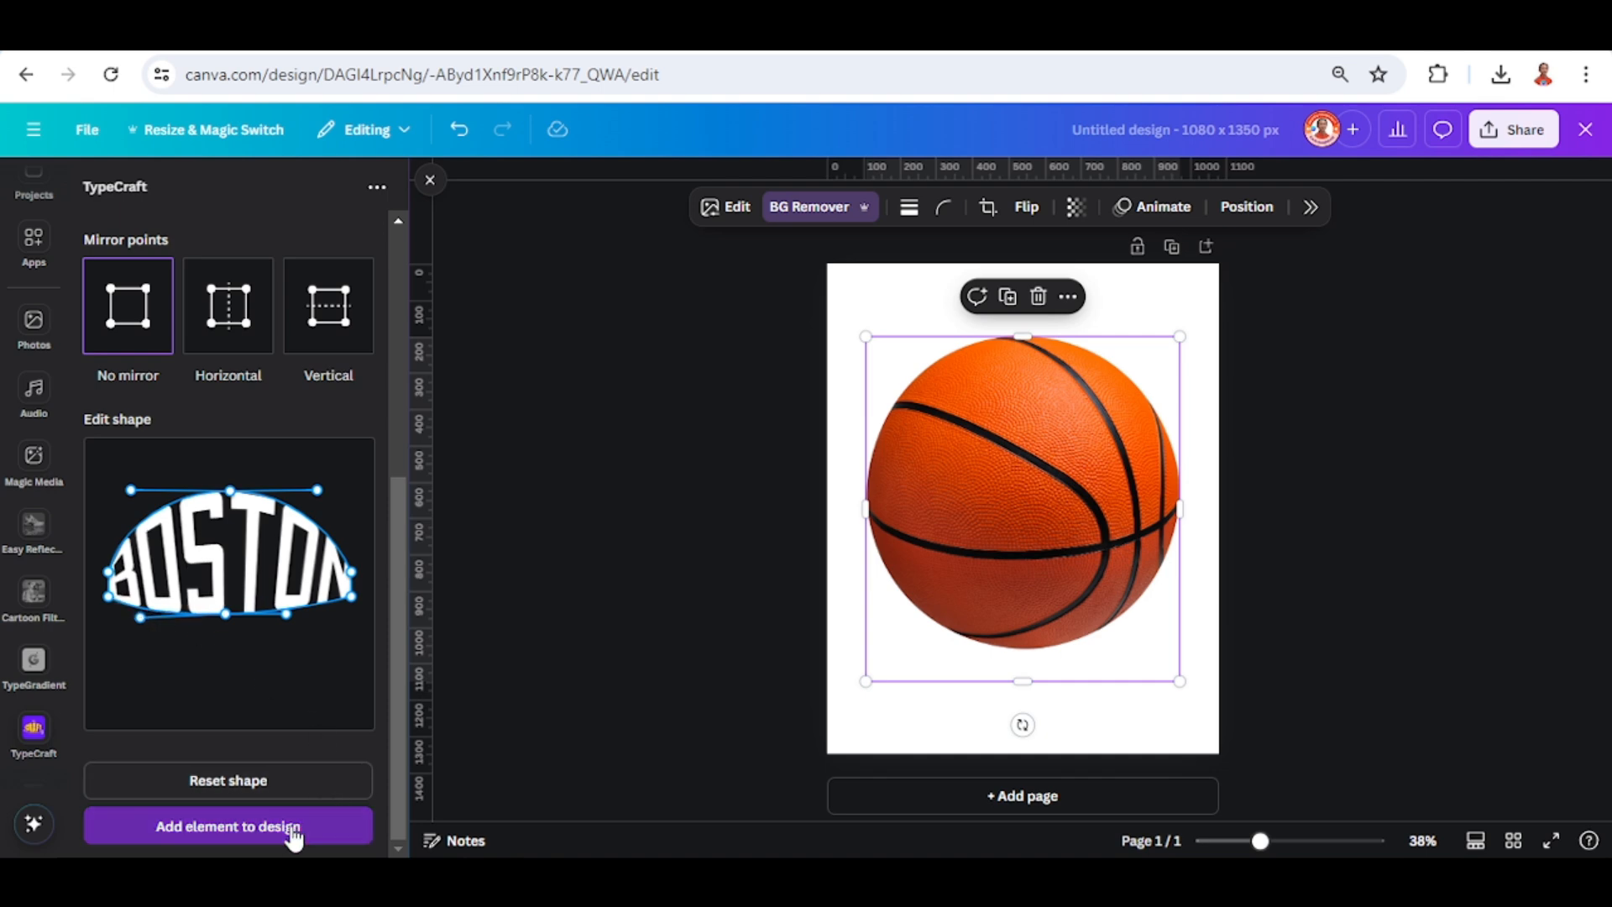
# - Add the warped BOSTON lettering to the design and enlarge it to span the width of the basketball's upper half
pyautogui.click(260, 825)
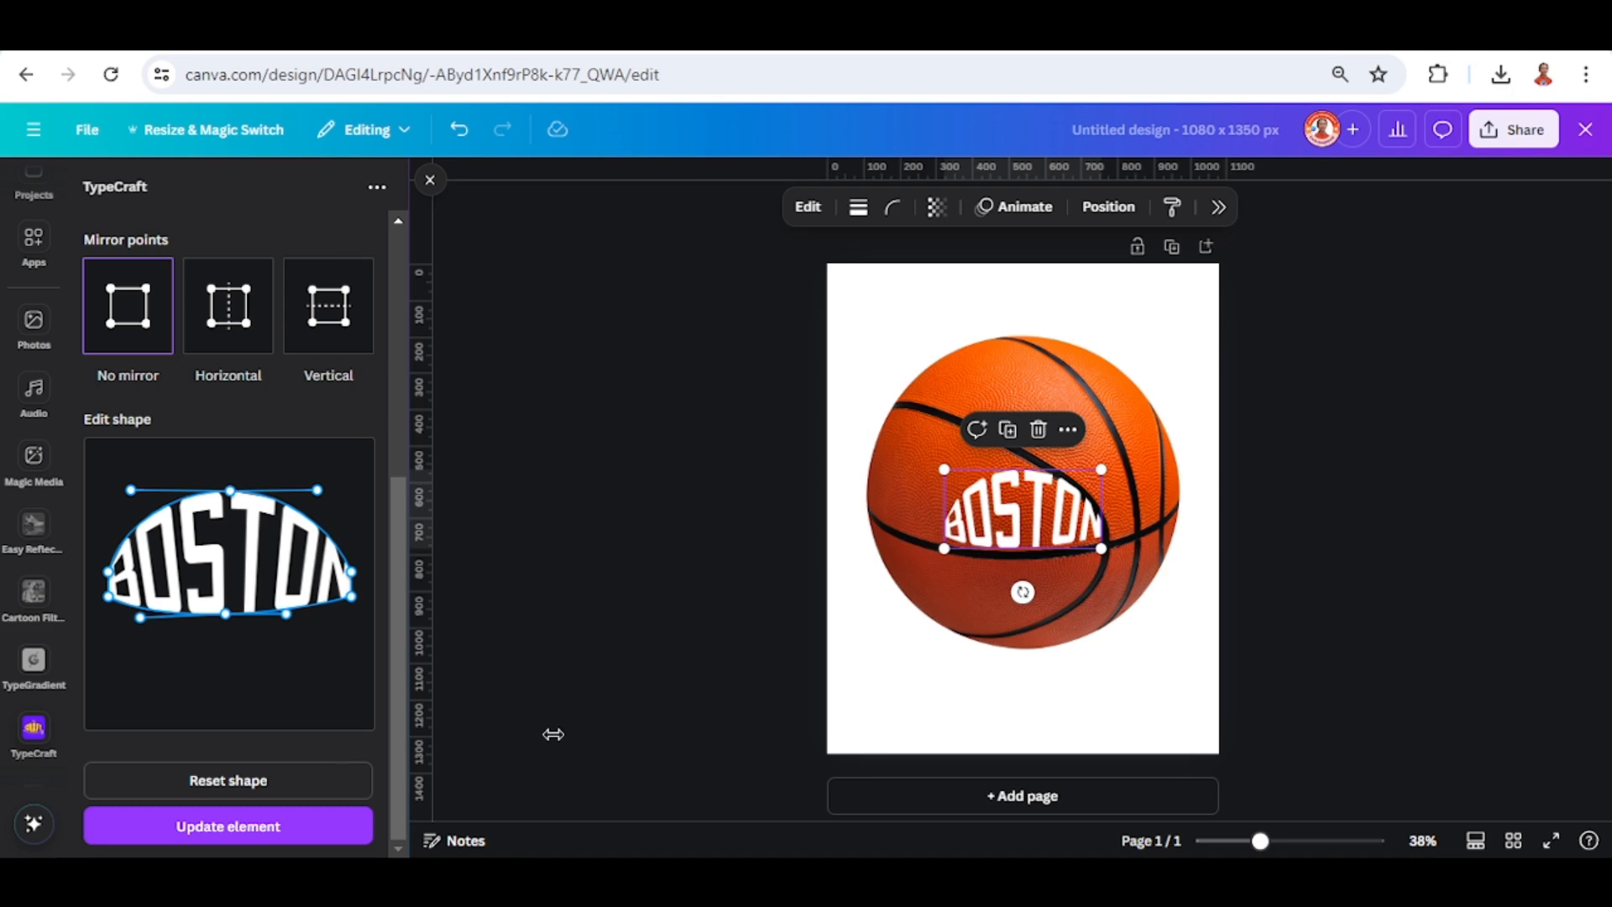
pyautogui.moveTo(1096, 466); pyautogui.dragTo(1189, 425)
pyautogui.moveTo(944, 424); pyautogui.dragTo(867, 367)
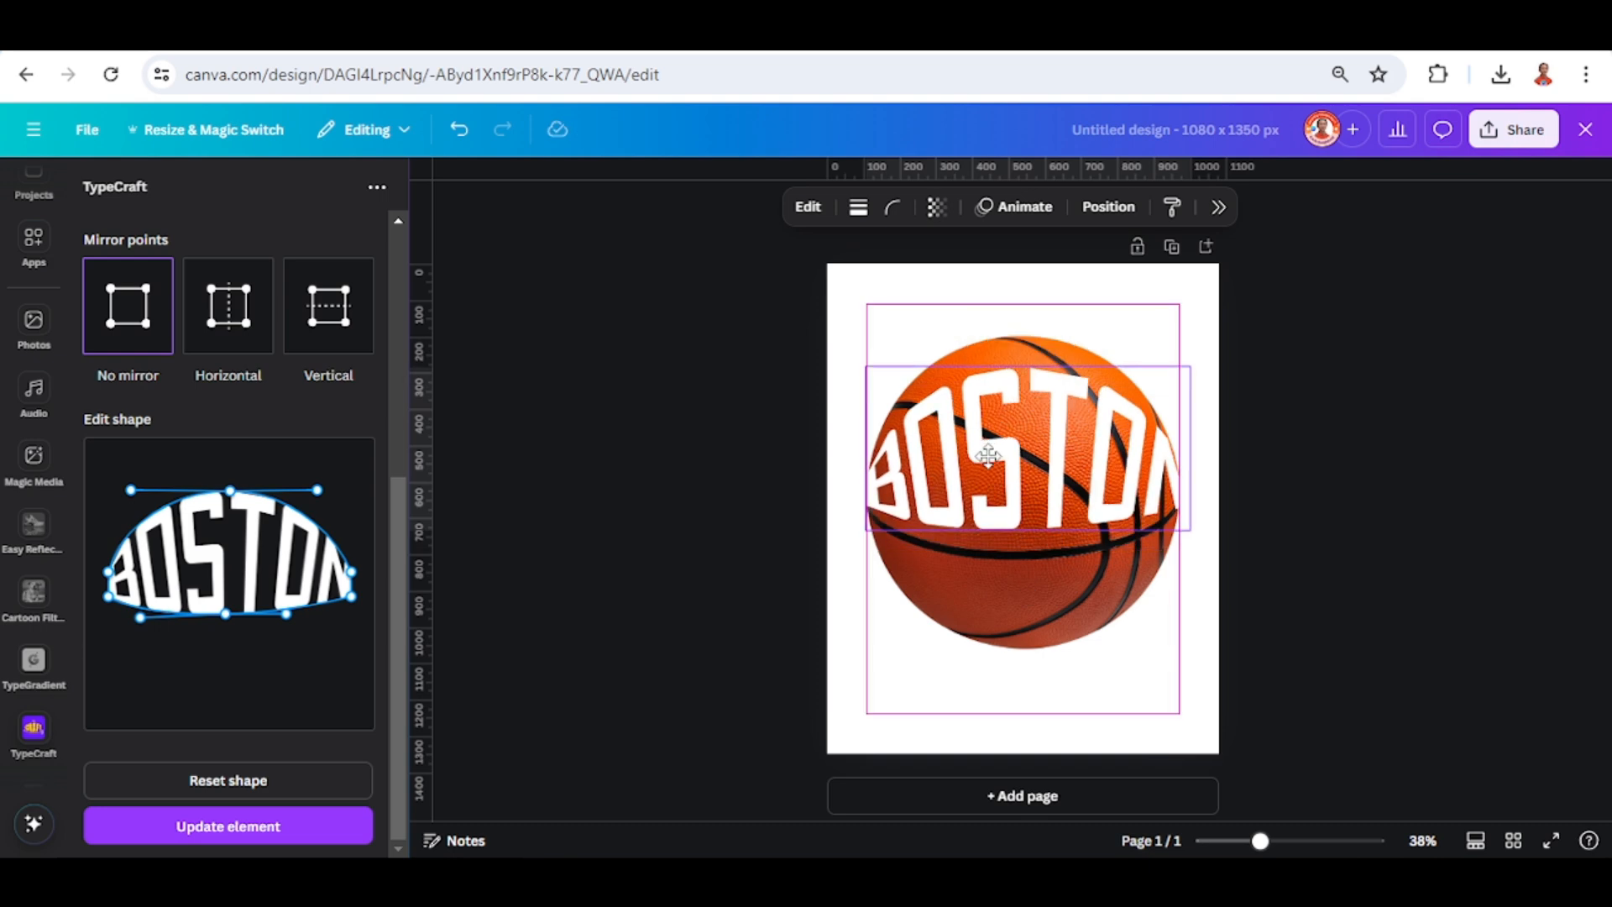
pyautogui.click(988, 455)
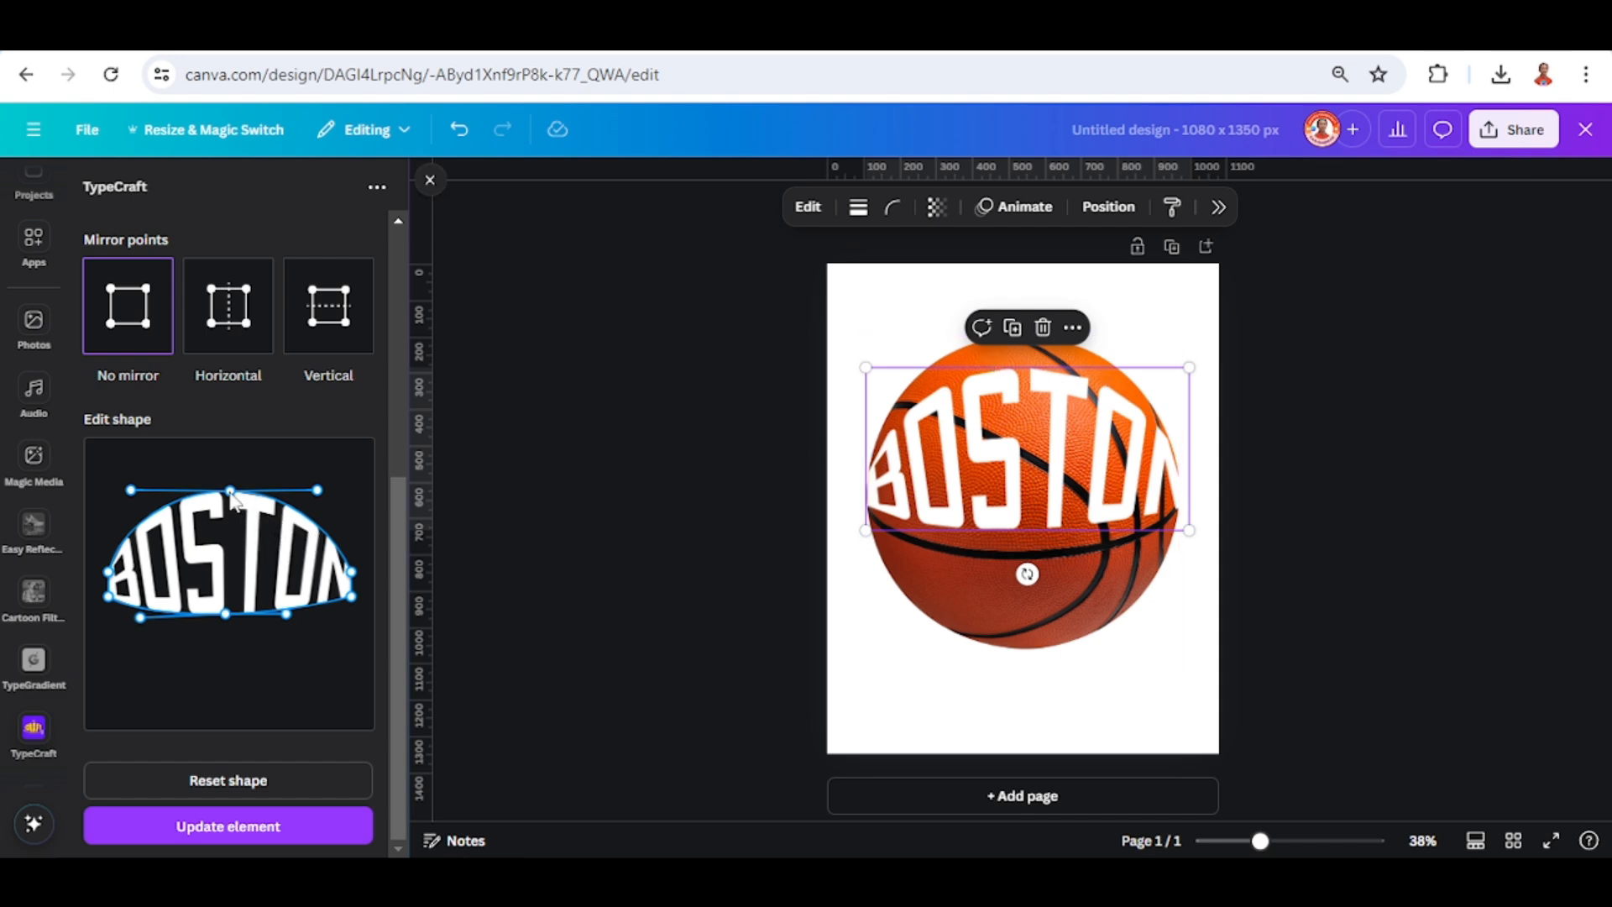
# - Bulge the BOSTON shape further at its upper and lower edges to follow the ball's outline, and update the element
pyautogui.moveTo(230, 492); pyautogui.dragTo(232, 477)
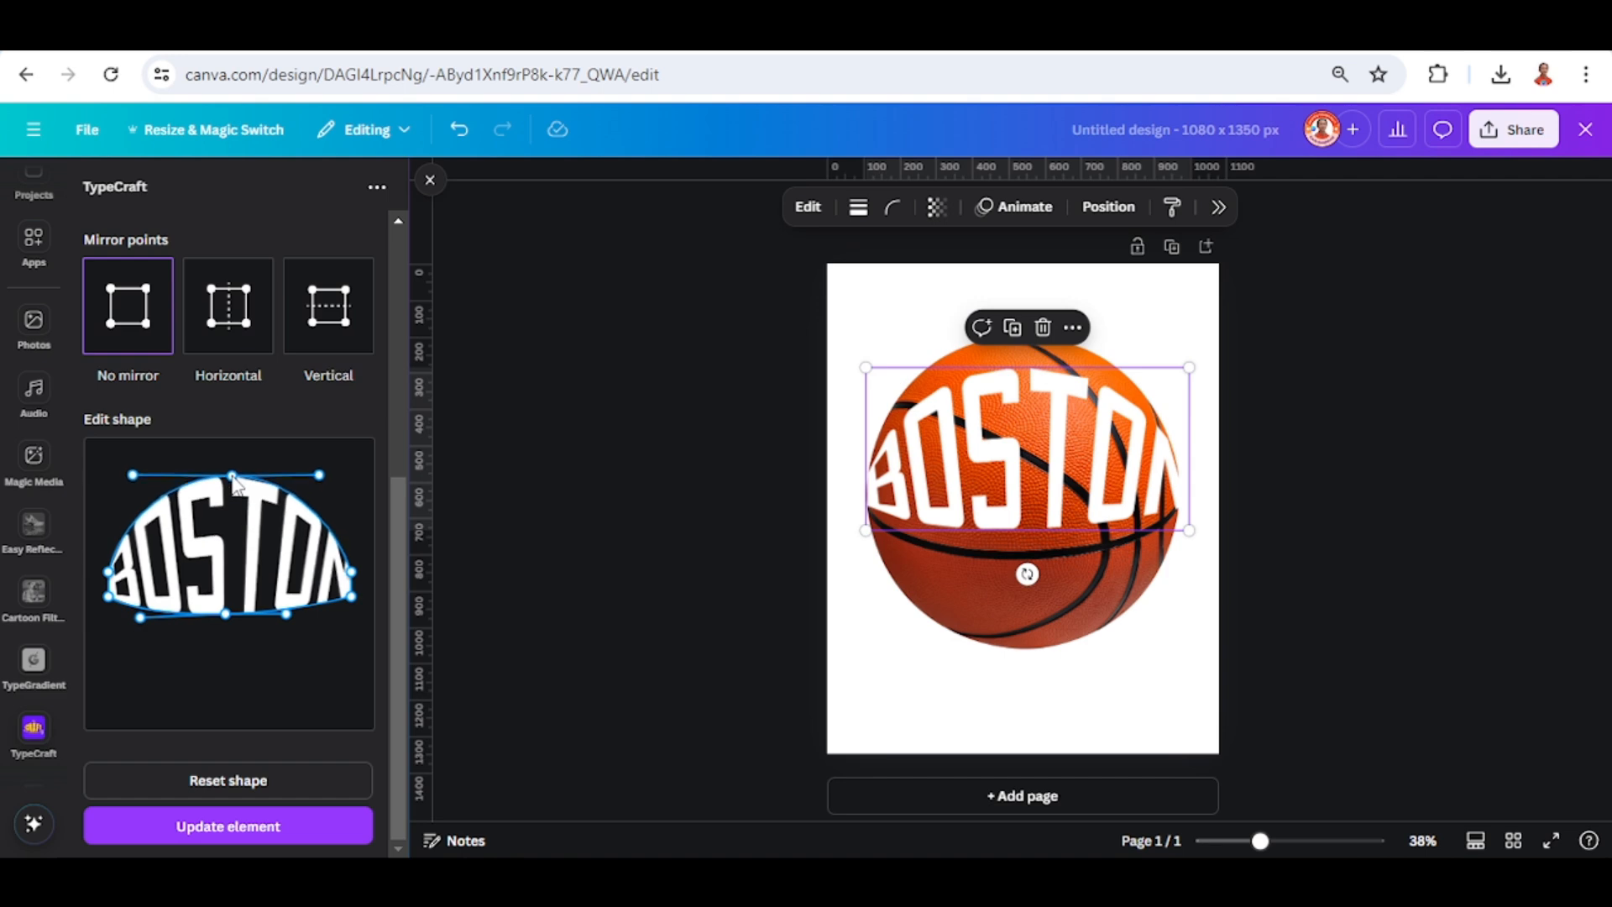
pyautogui.moveTo(226, 613); pyautogui.dragTo(226, 626)
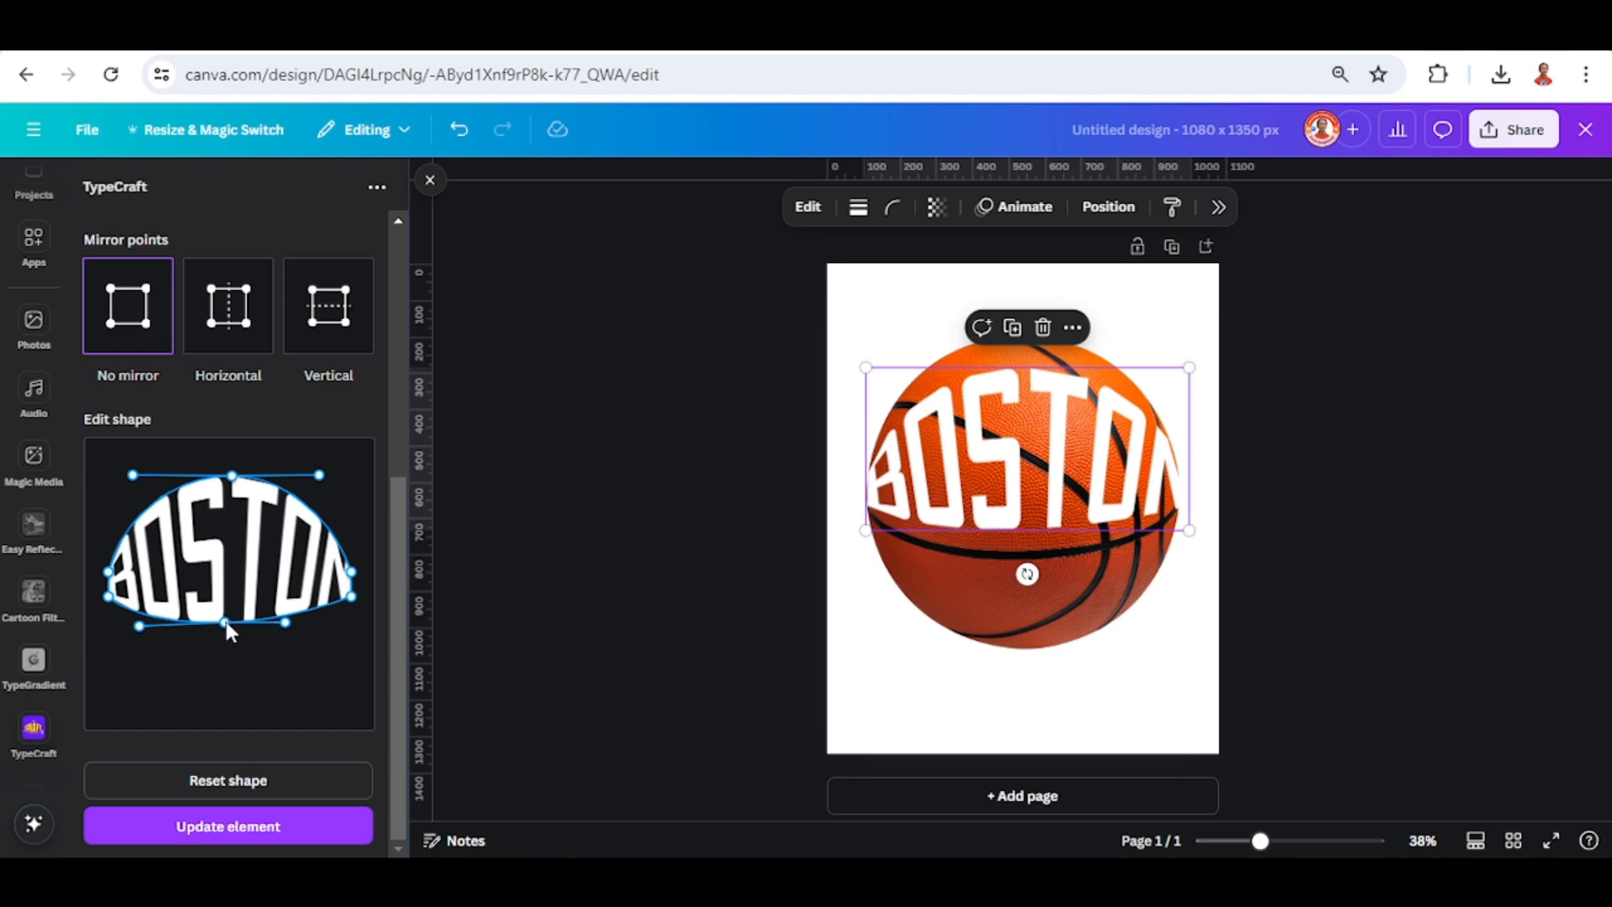
pyautogui.click(271, 831)
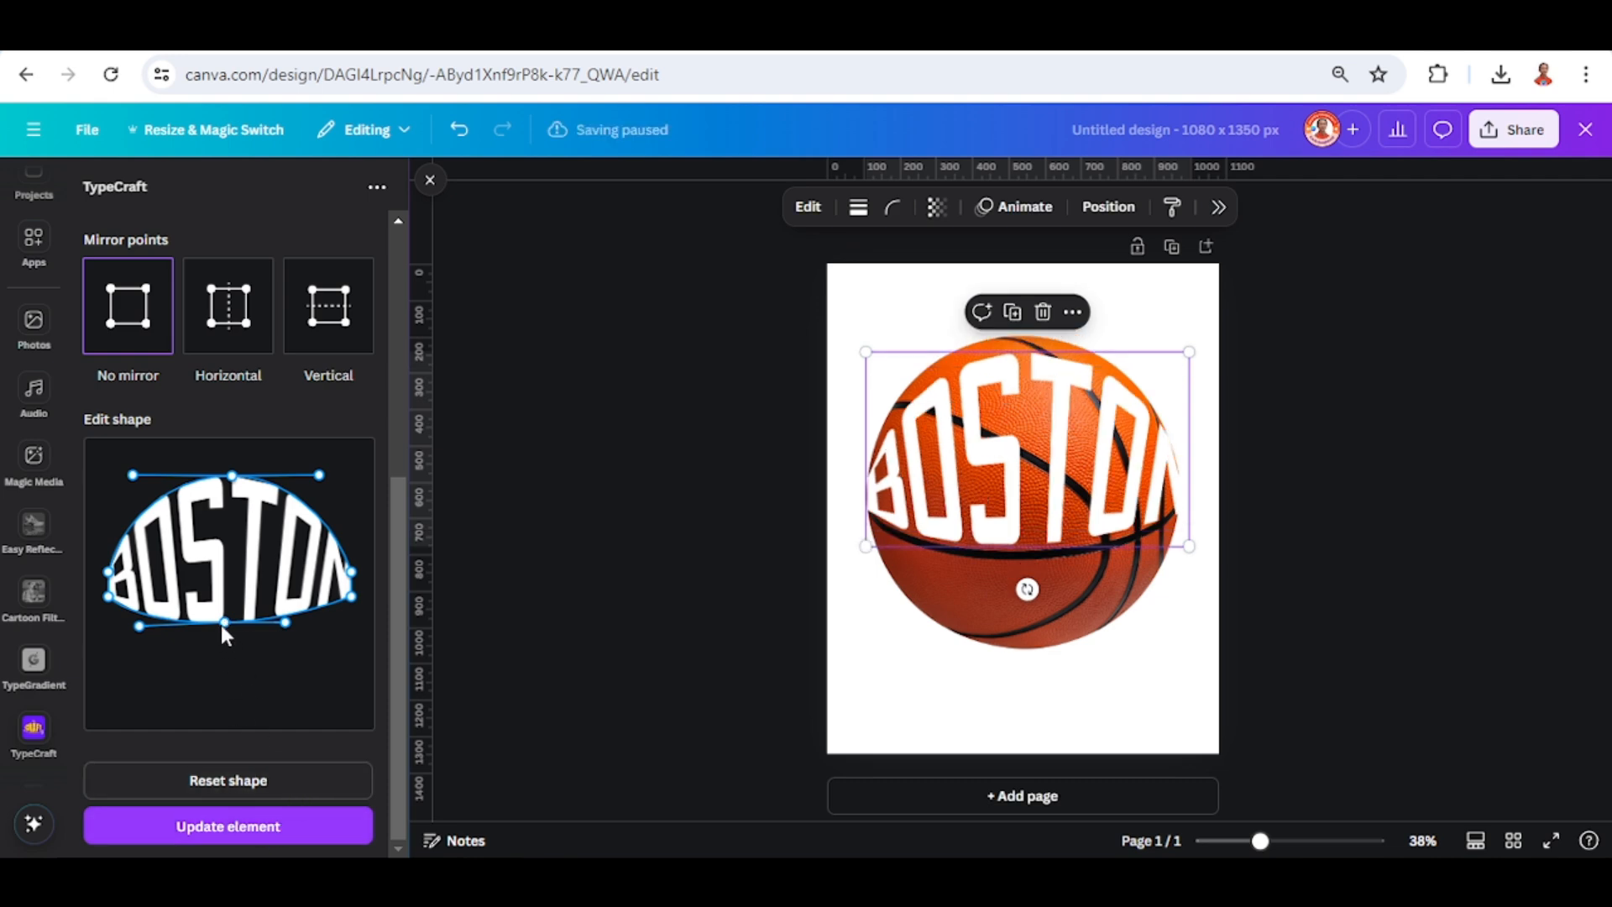
pyautogui.moveTo(223, 623); pyautogui.dragTo(223, 631)
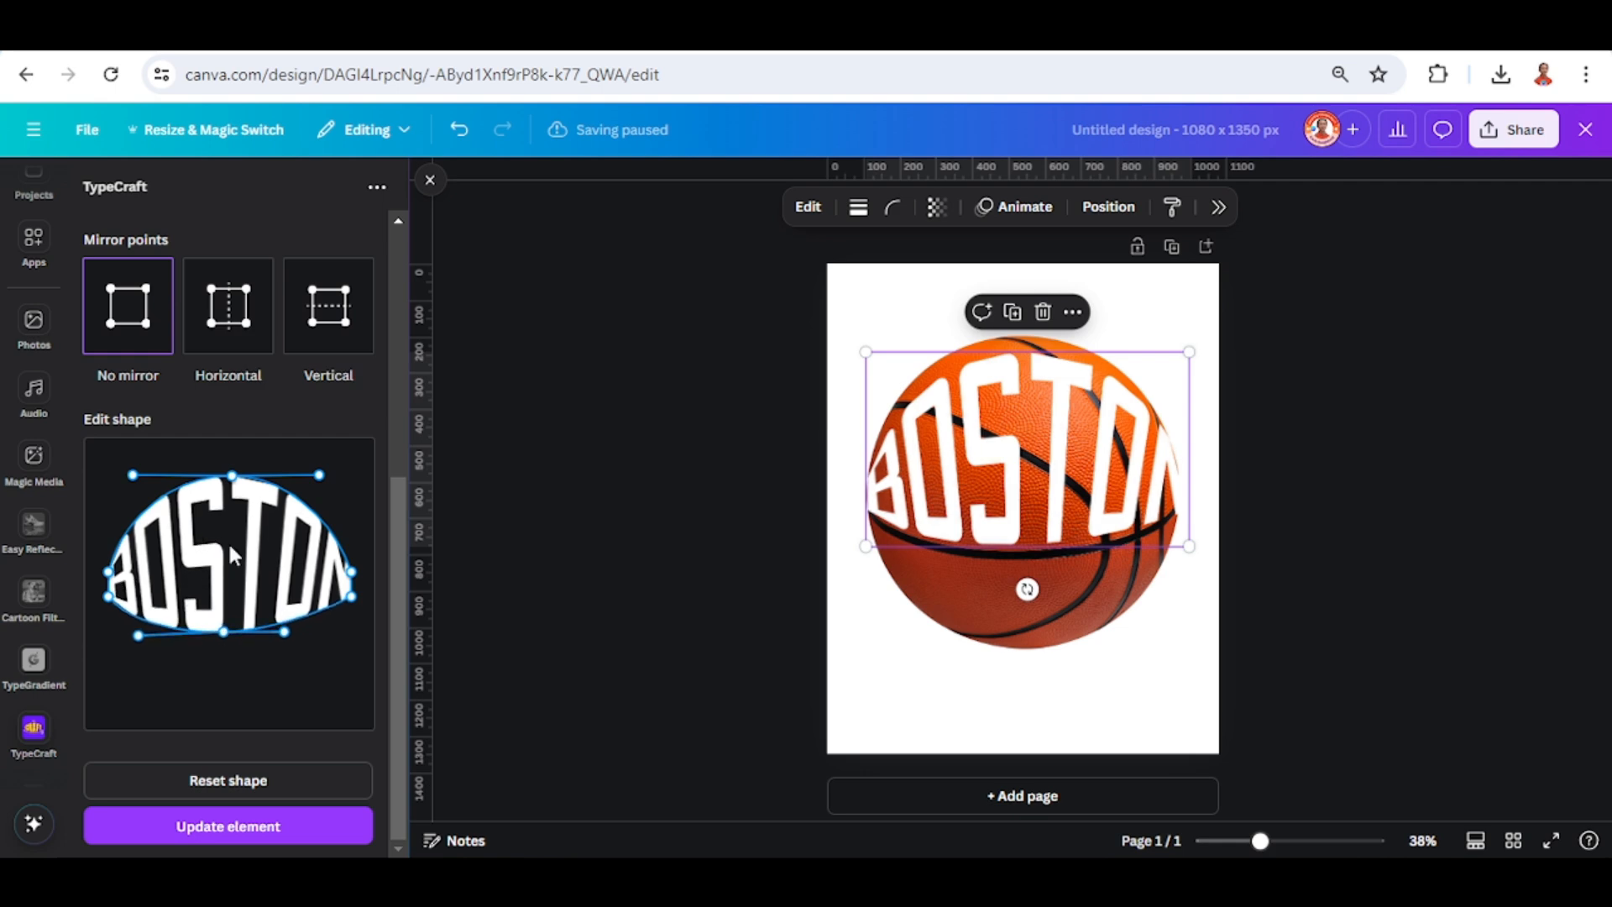
pyautogui.moveTo(236, 479); pyautogui.dragTo(234, 471)
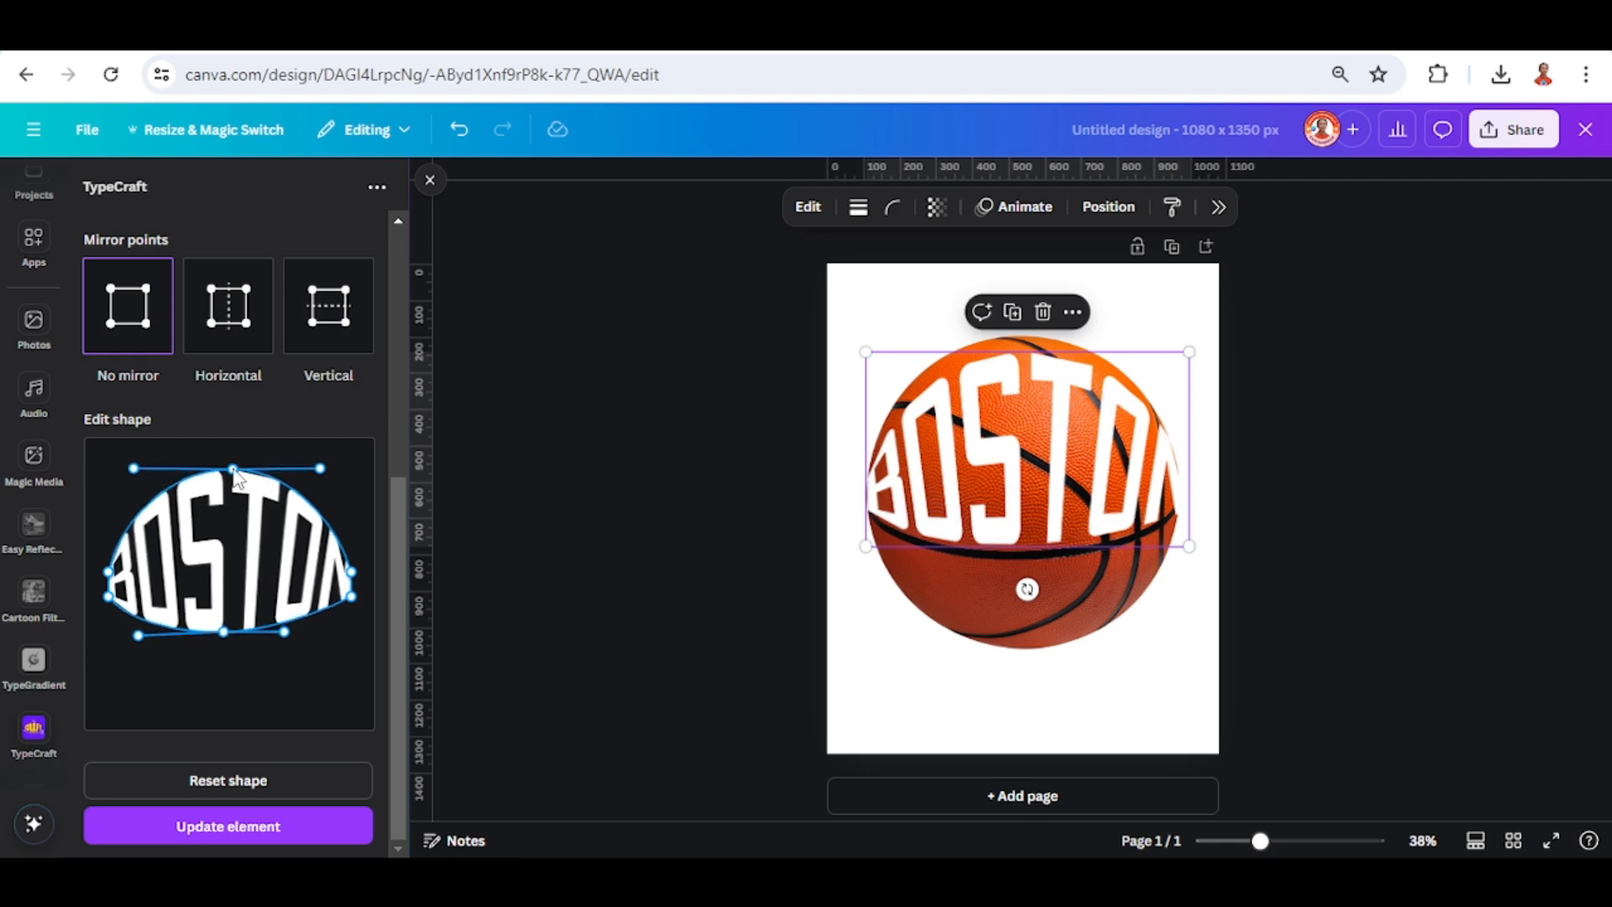
pyautogui.click(269, 828)
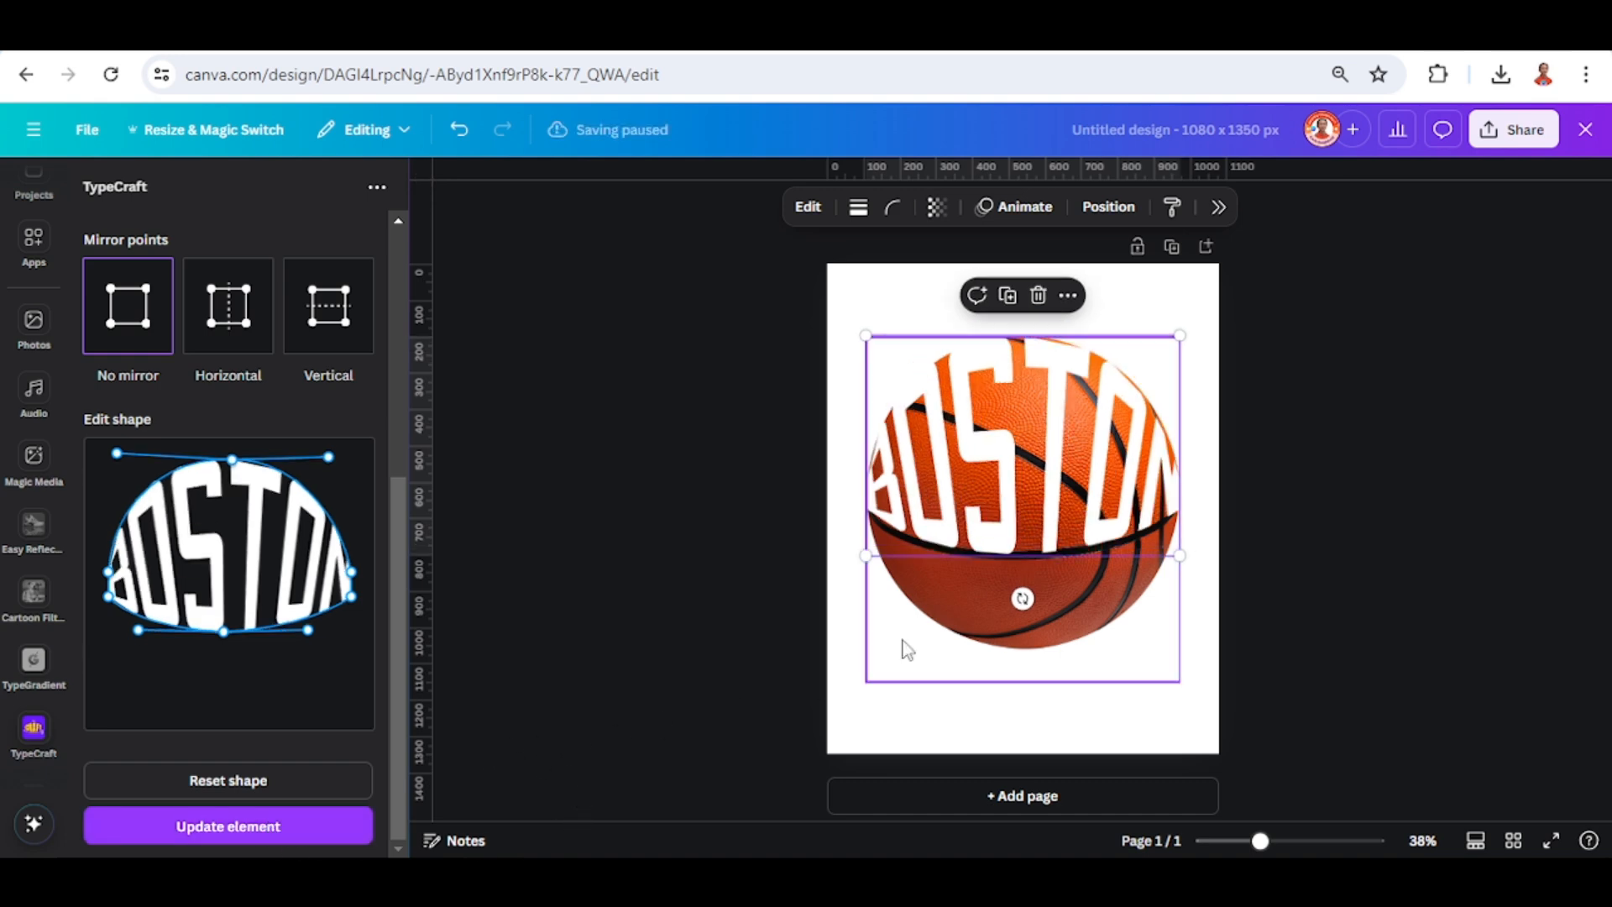
# - Deselect the BOSTON lettering and start a new TypeCraft element with the text CELTICS
pyautogui.click(1011, 723)
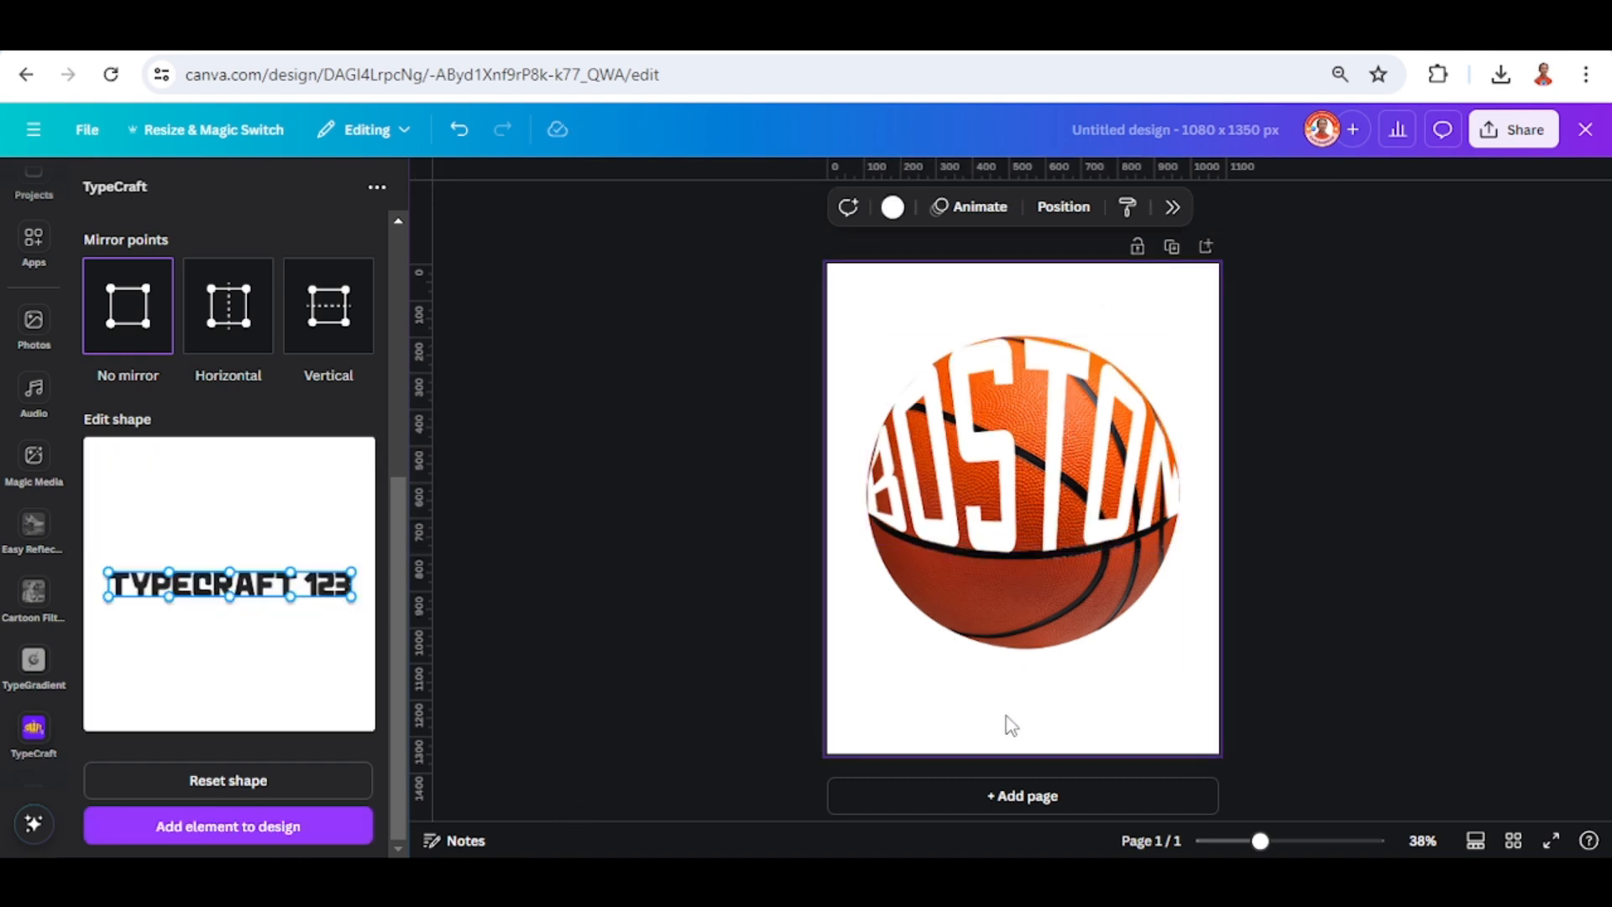
pyautogui.scroll(5, 207, 588)
pyautogui.click(192, 270)
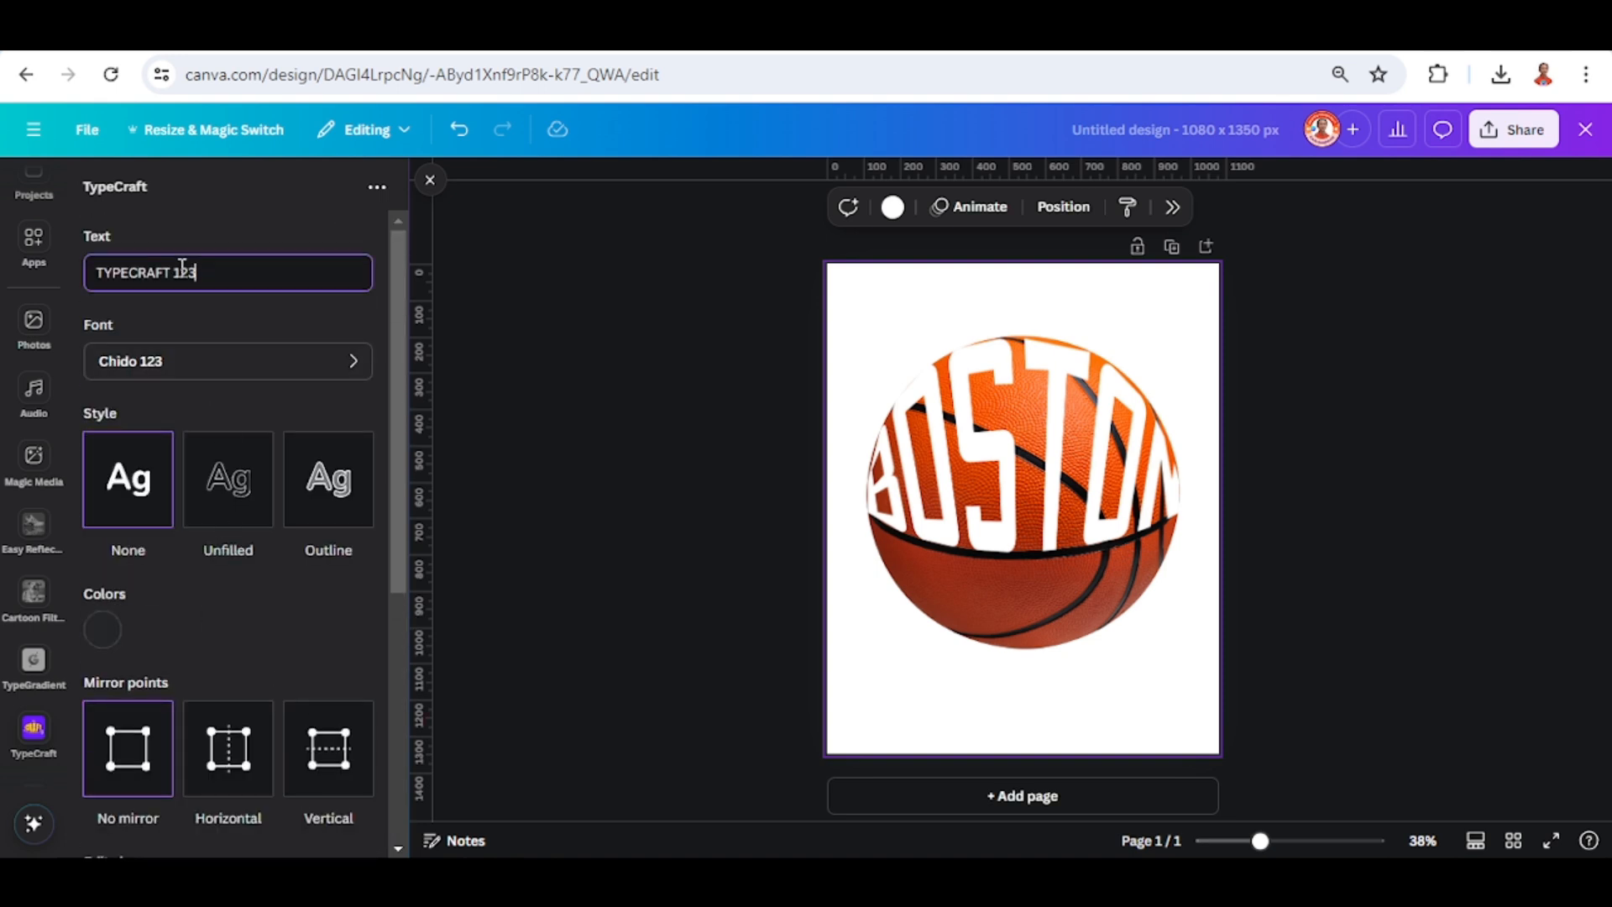
pyautogui.moveTo(197, 270); pyautogui.dragTo(32, 241)
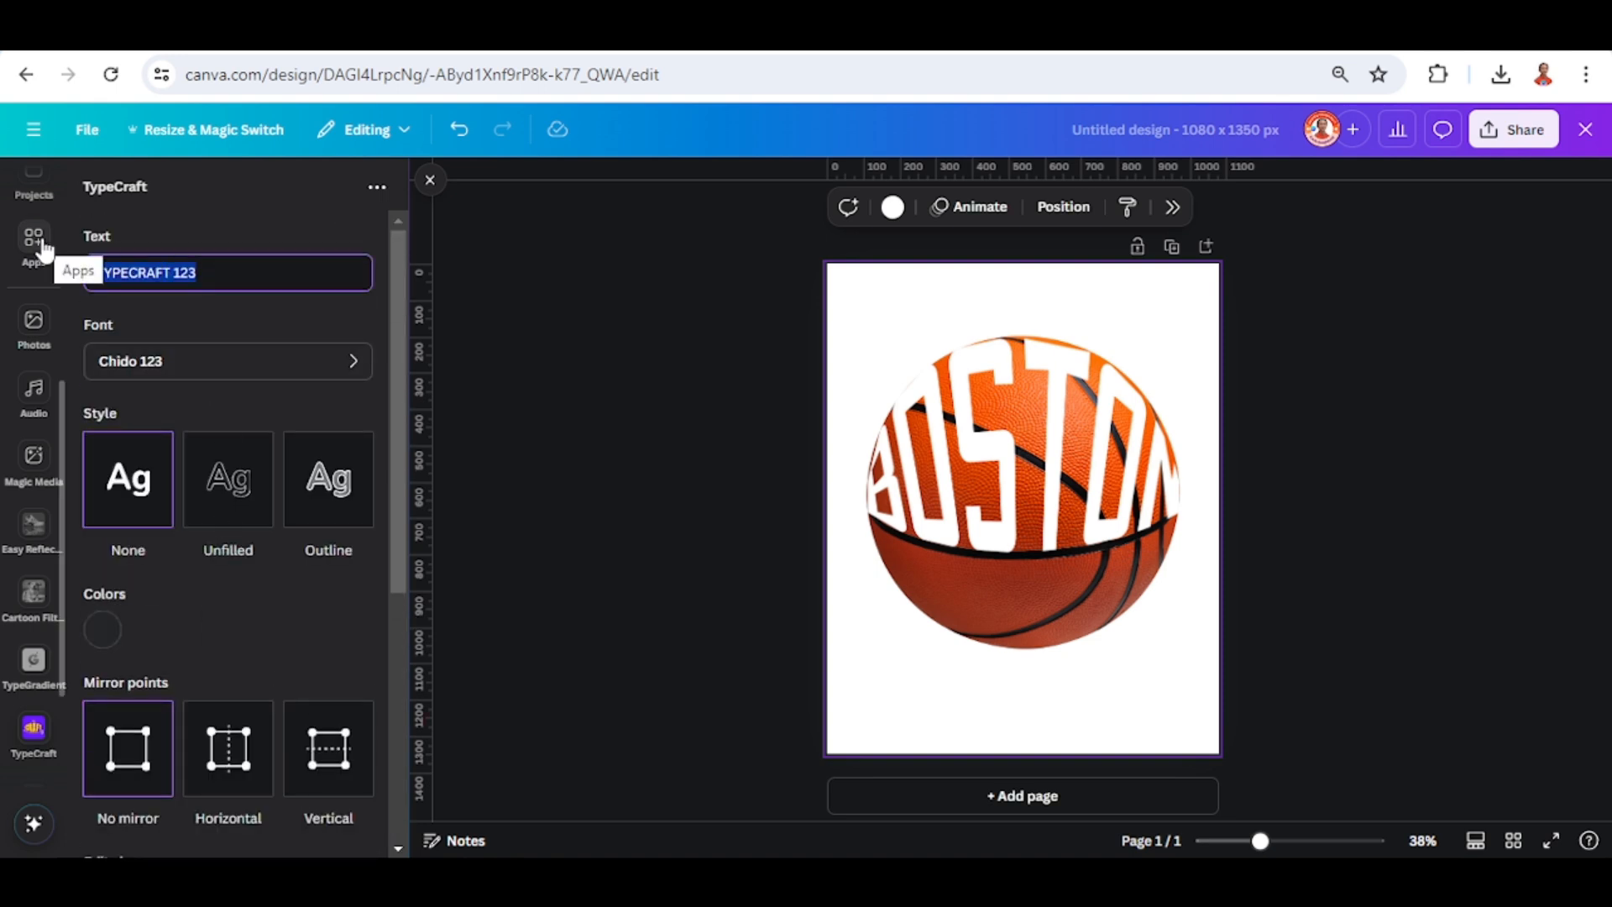
pyautogui.write('CELTICS')
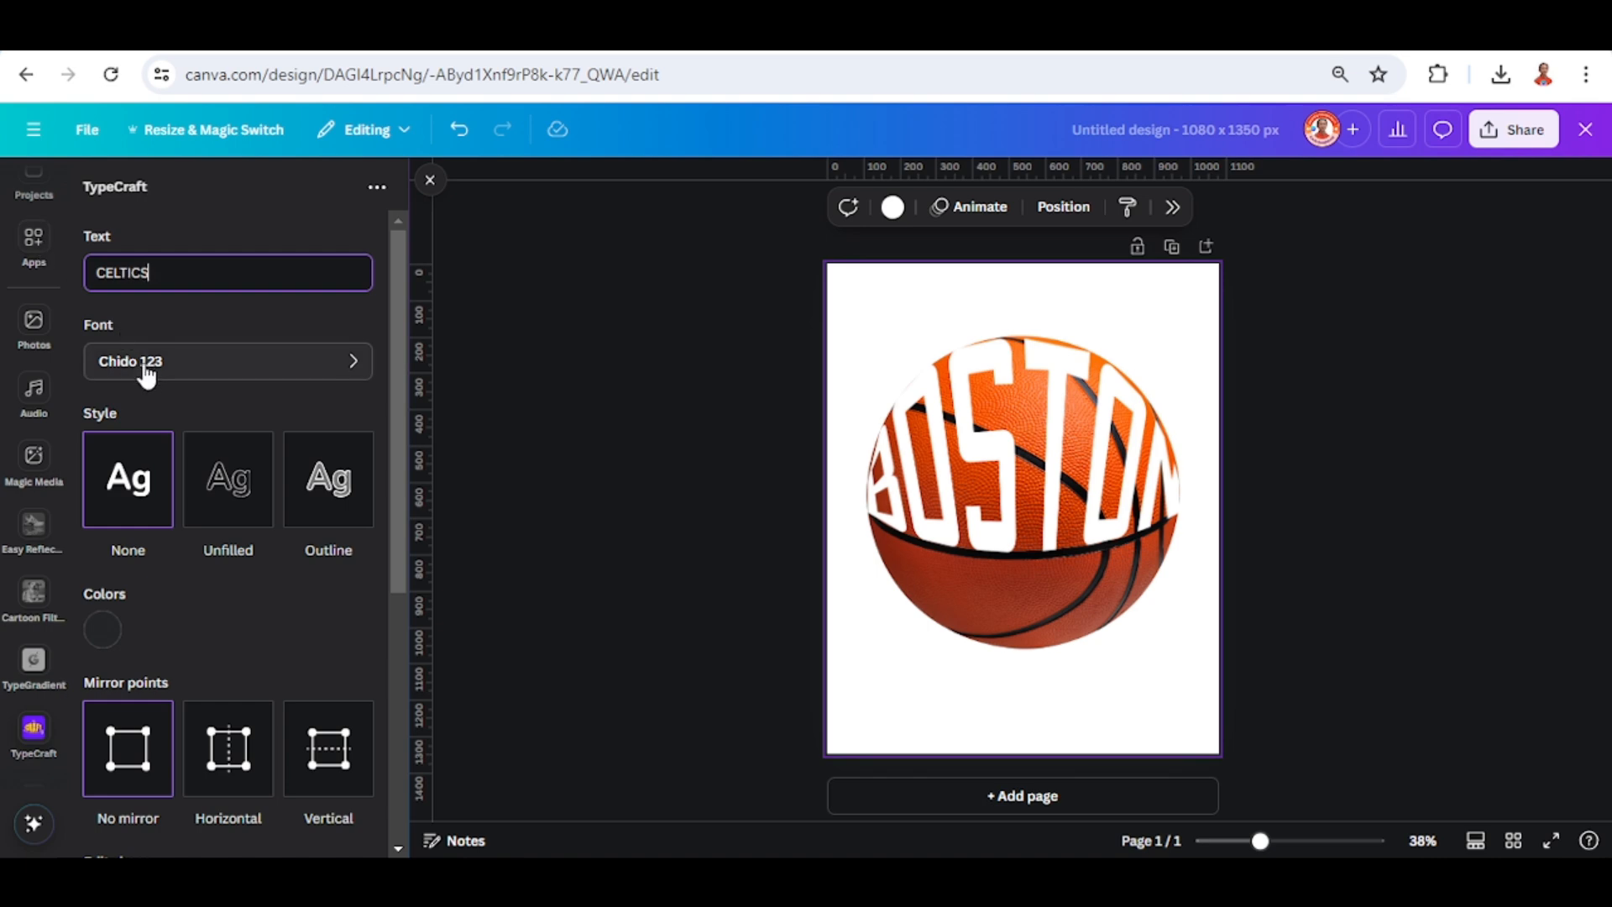
# - Set the CELTICS text's font to Bootshaus 123 and its colour to white (#FFFFFF)
pyautogui.click(195, 367)
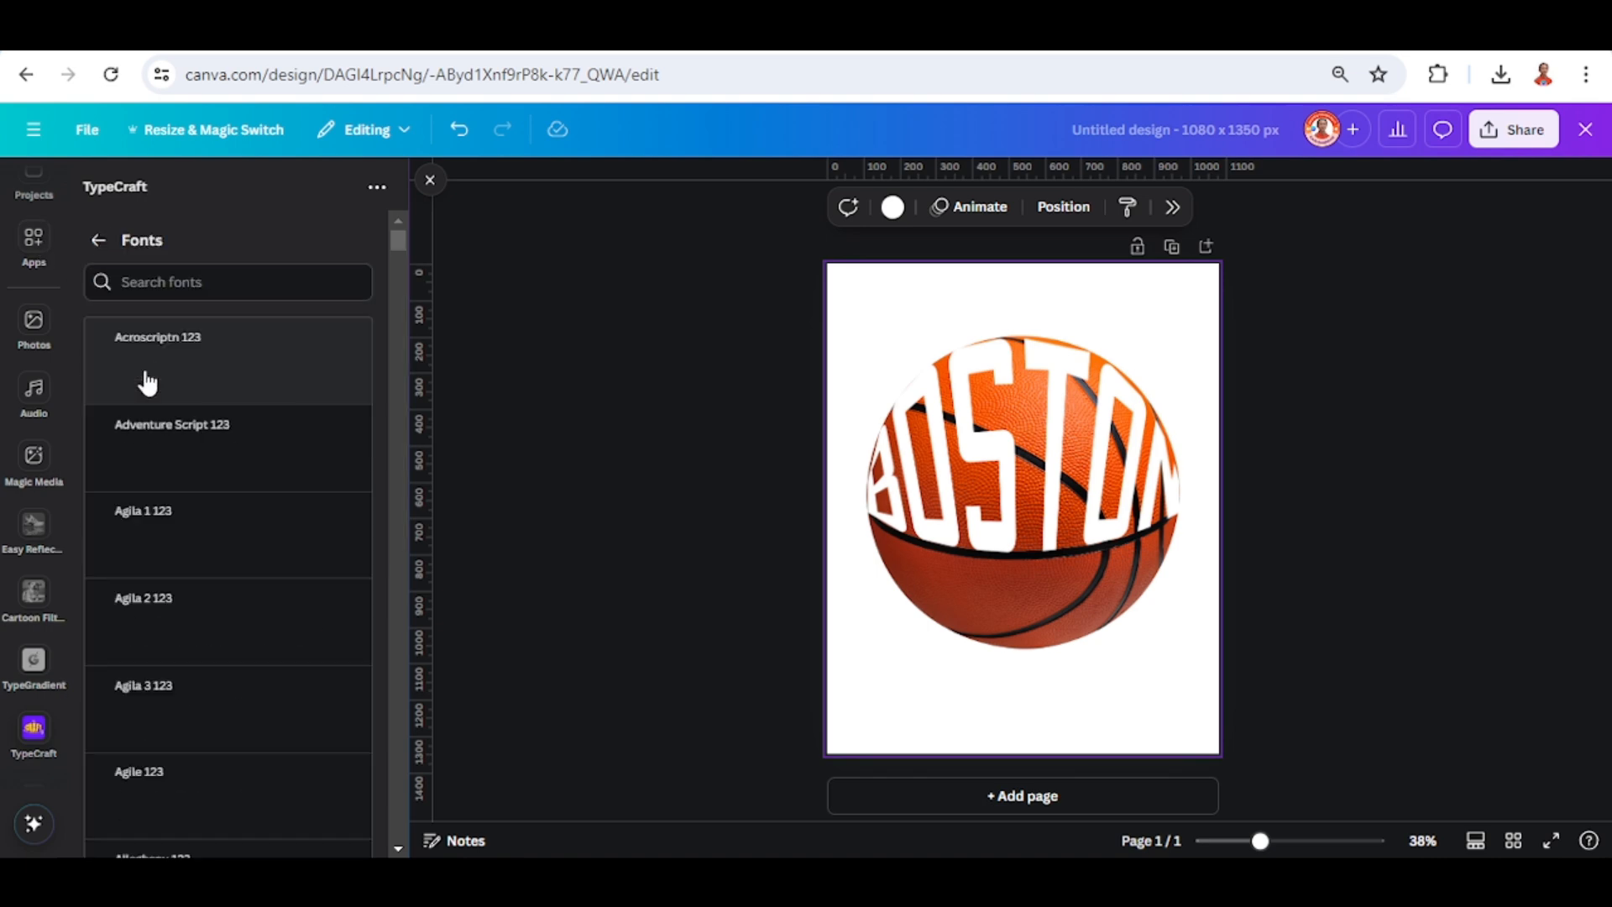
pyautogui.write('BOO')
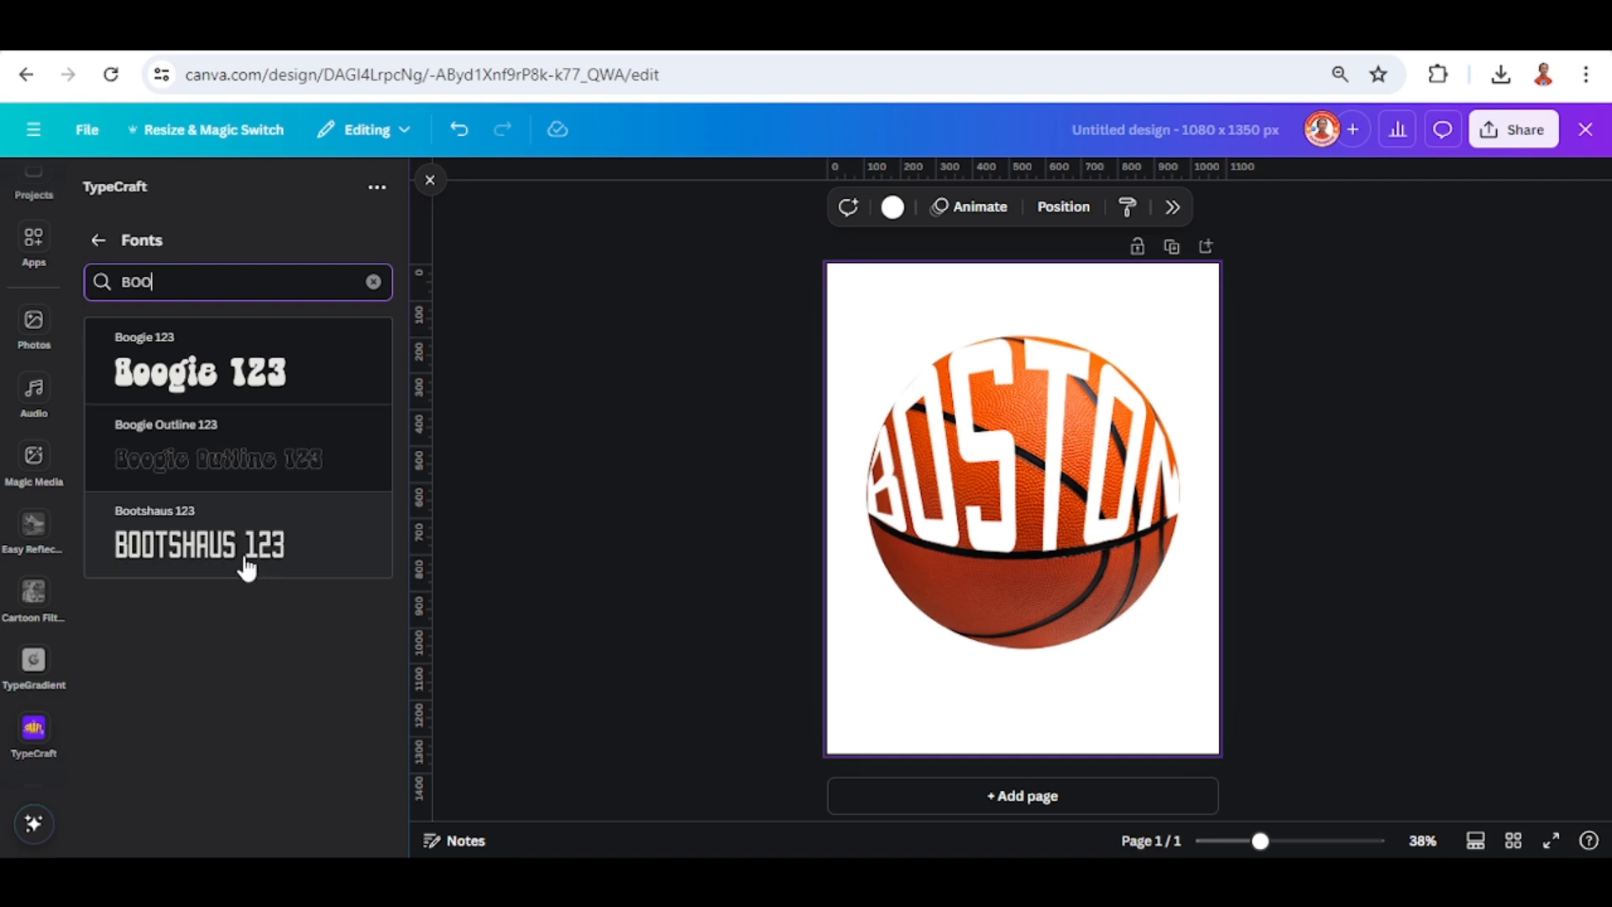
pyautogui.click(247, 569)
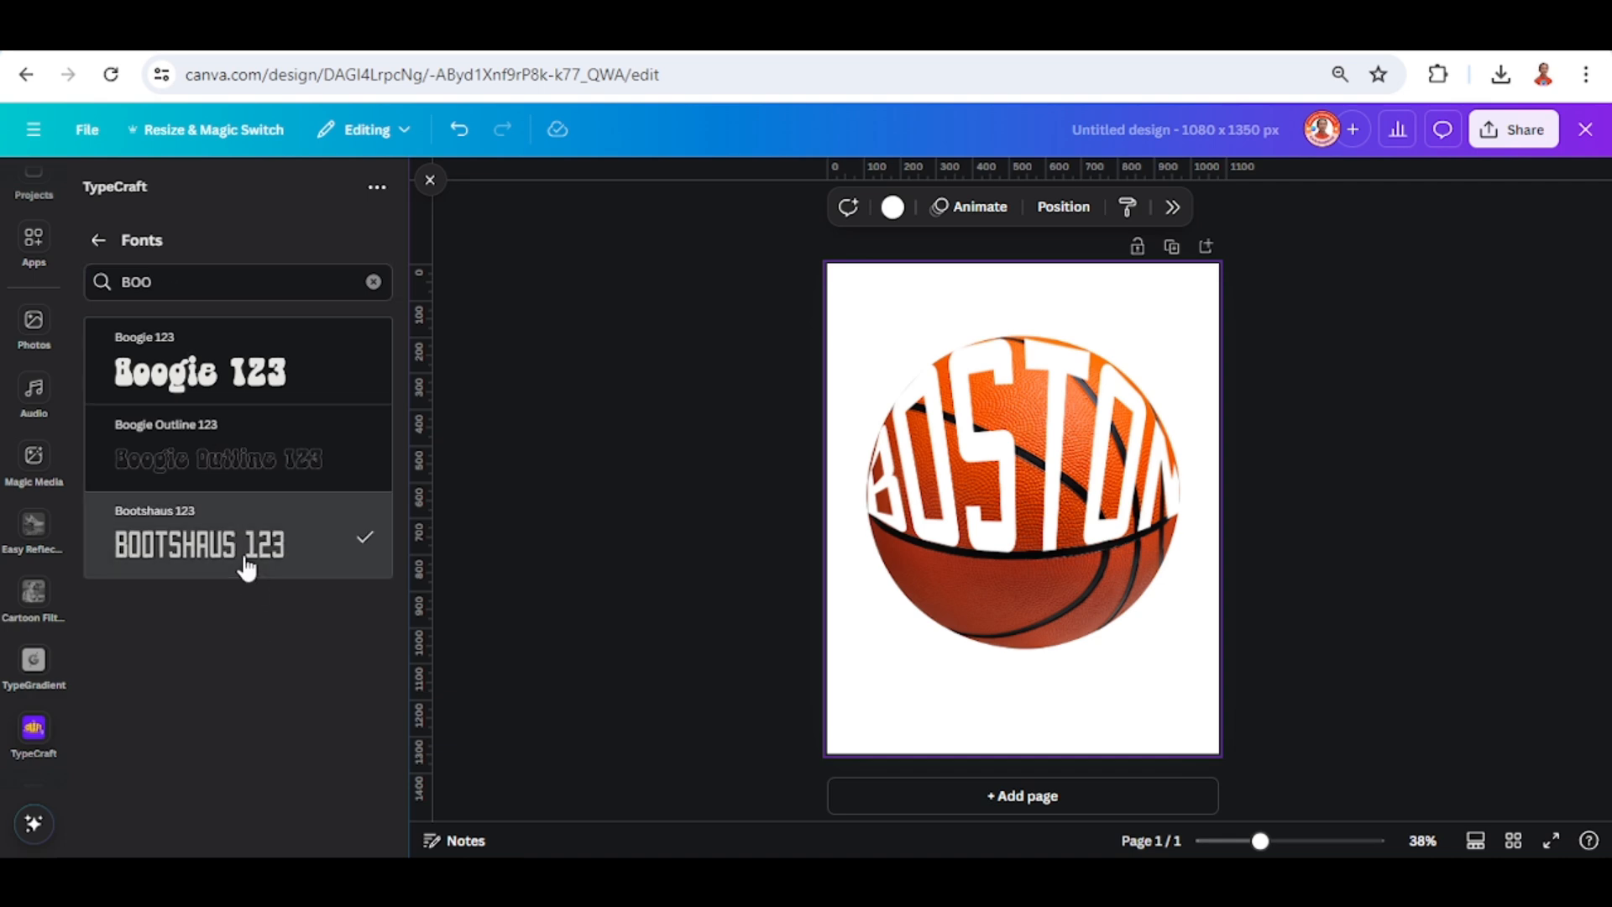
pyautogui.click(99, 241)
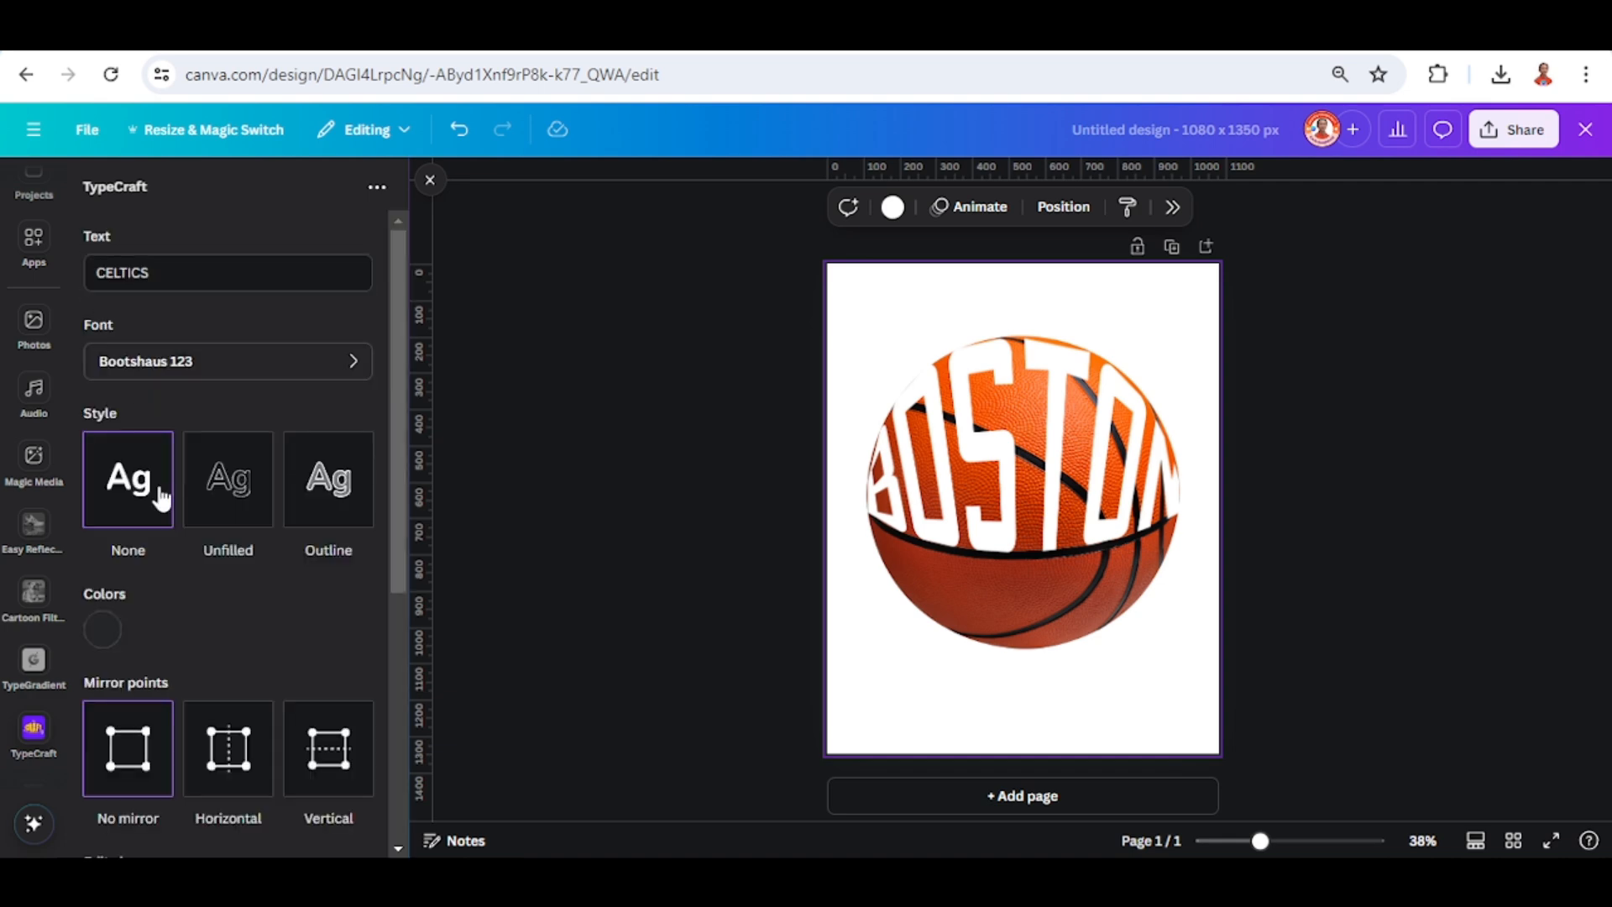
pyautogui.click(96, 637)
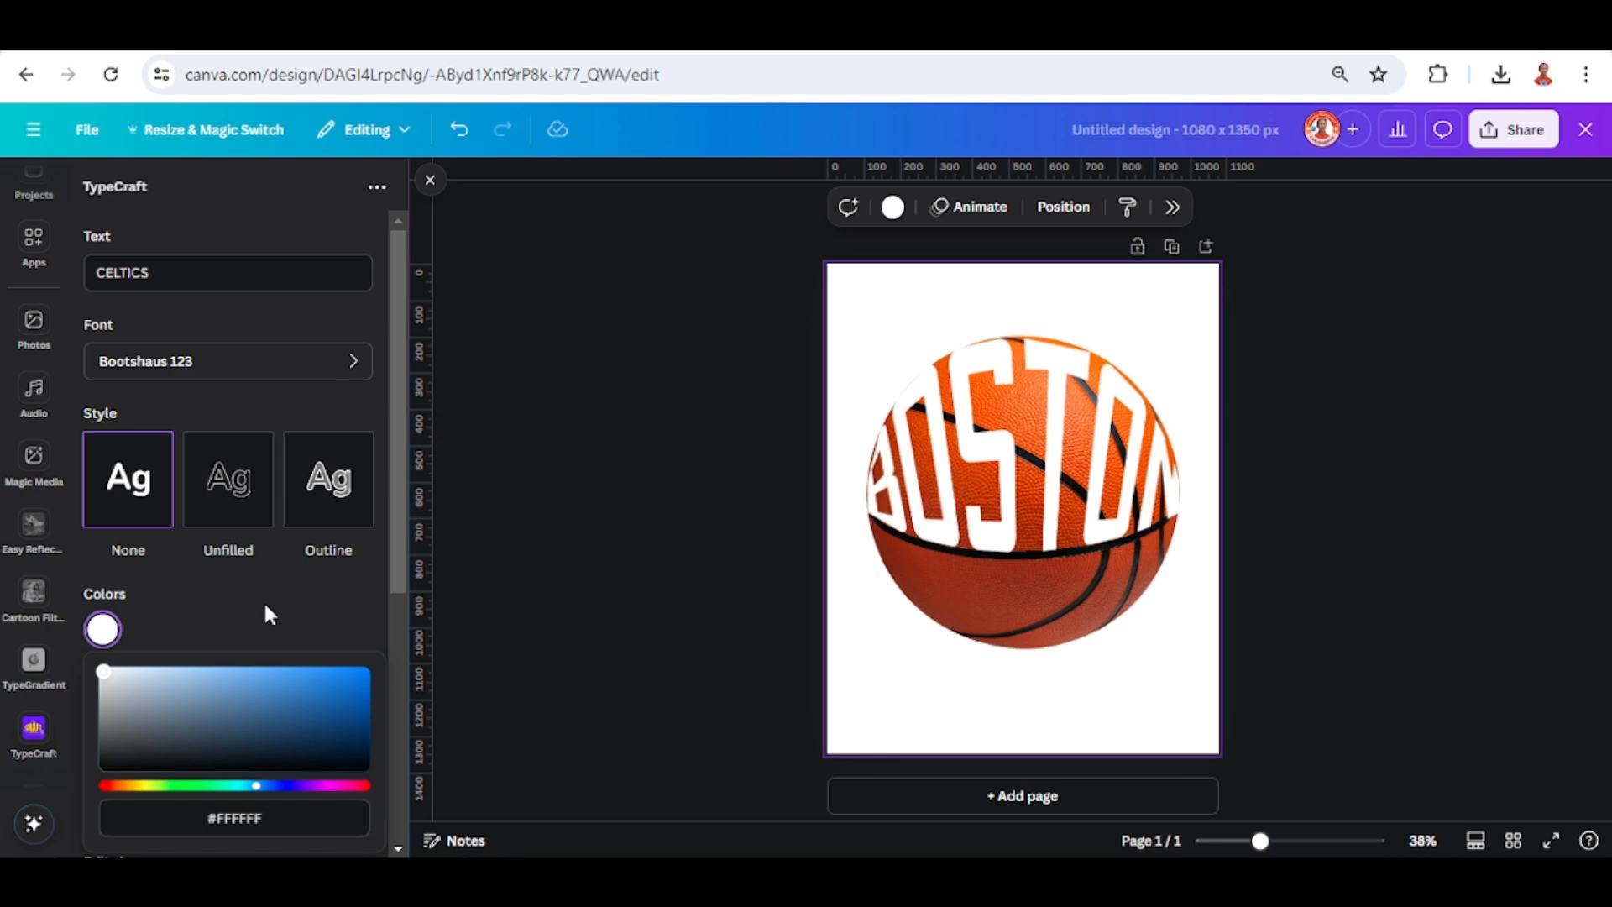
# - Warp the CELTICS shape by bulging its lower edge downward, dipping its upper edge slightly and pulling both upper corners outward
pyautogui.scroll(-5, 264, 600)
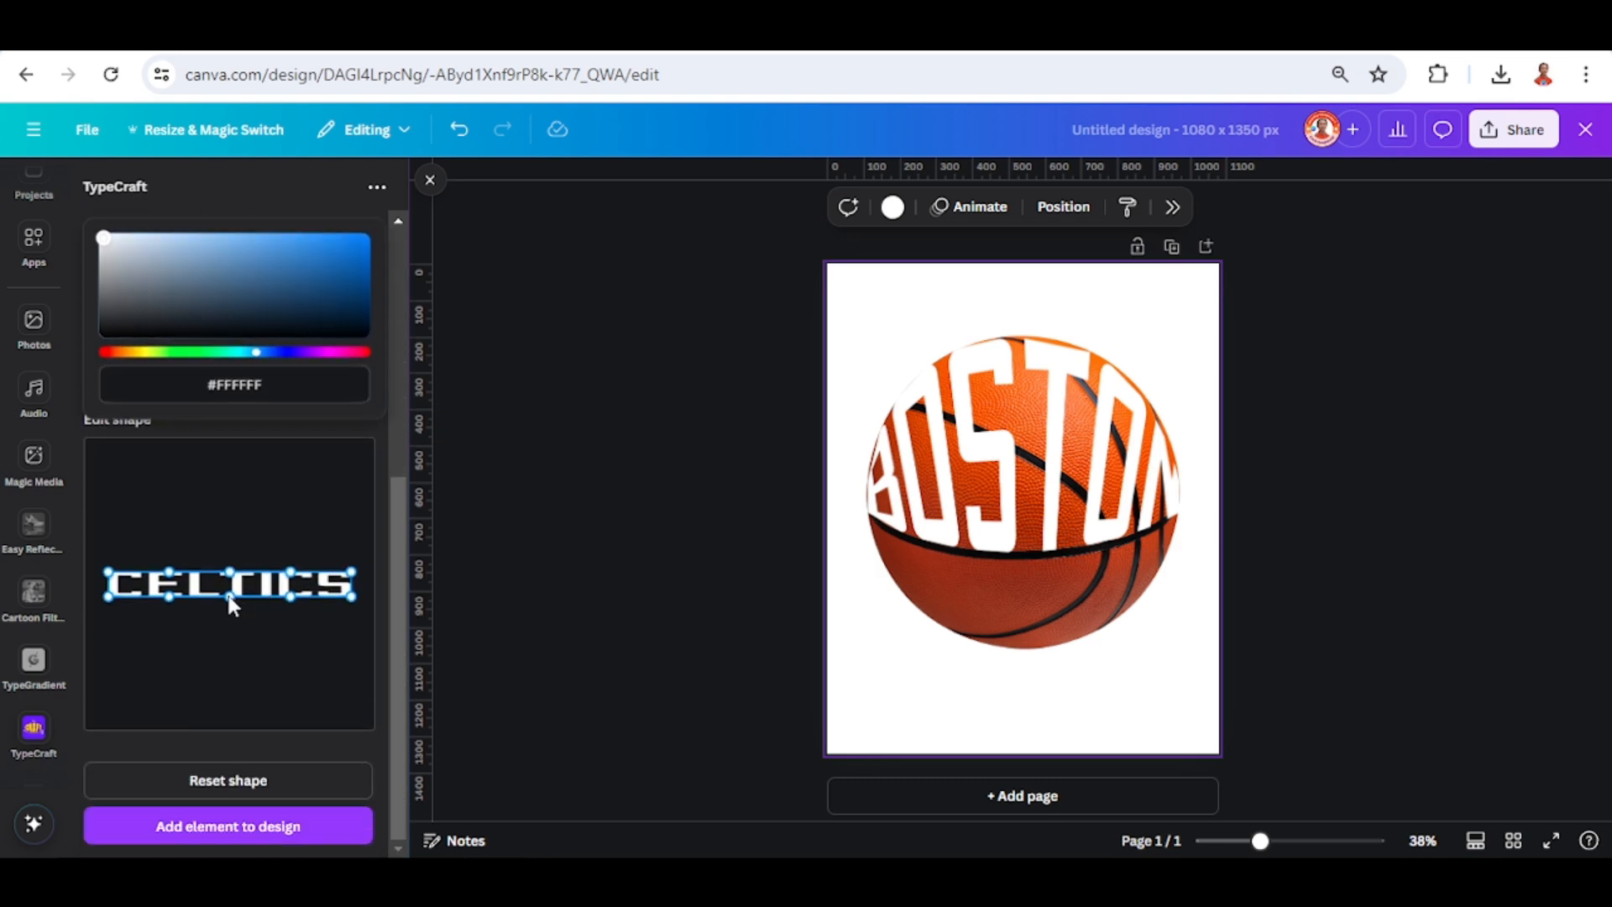
pyautogui.moveTo(229, 599); pyautogui.dragTo(225, 646)
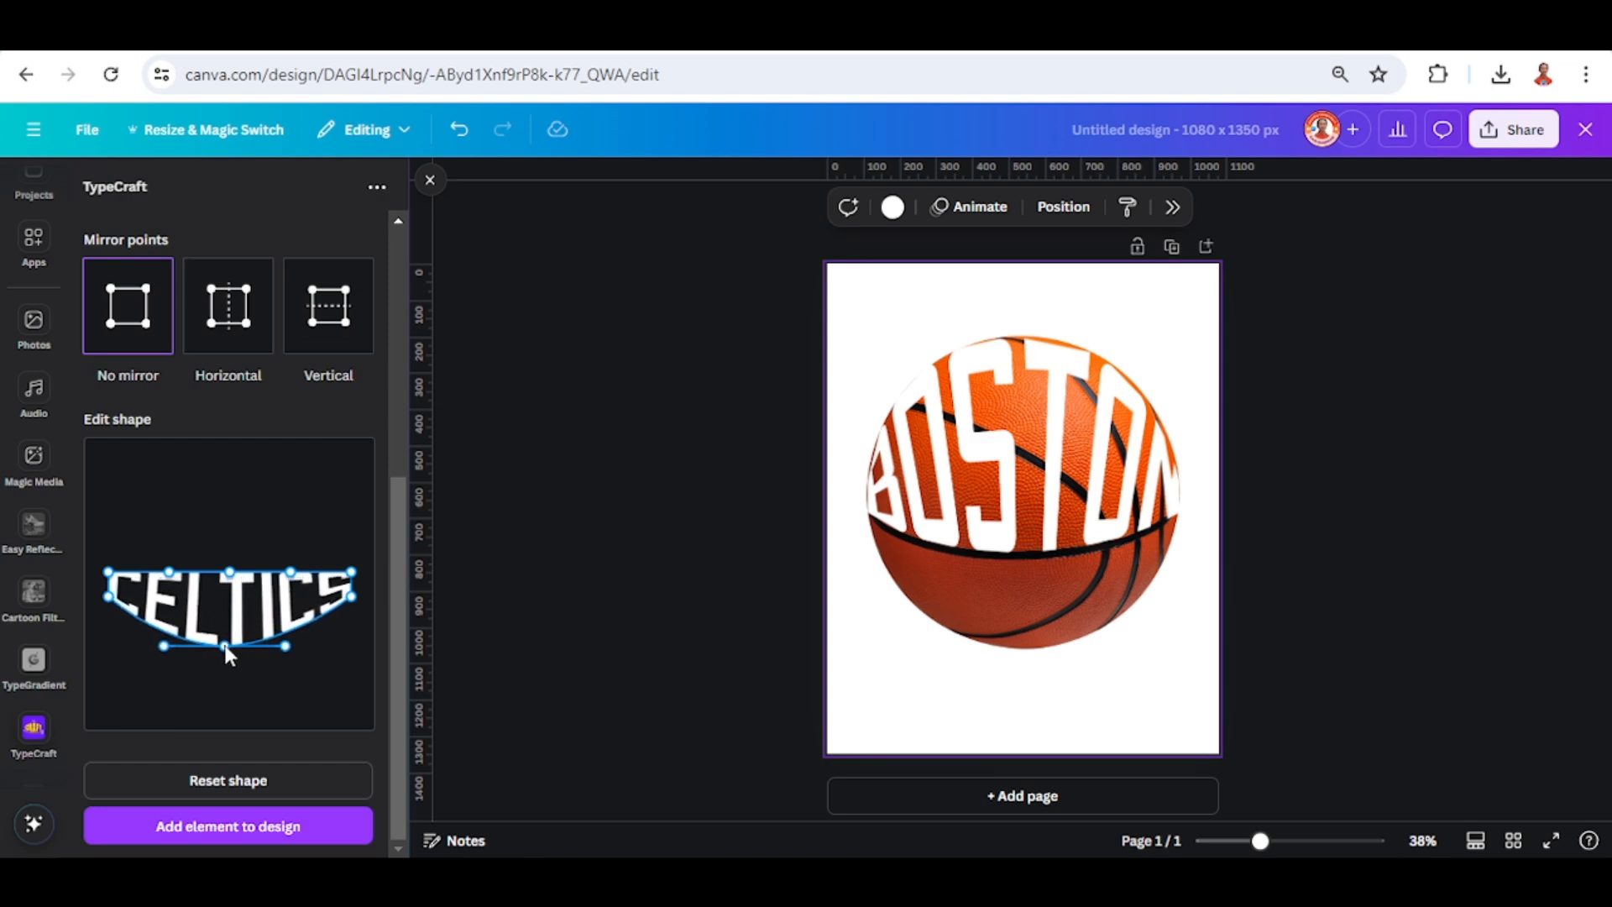
pyautogui.moveTo(231, 576); pyautogui.dragTo(231, 586)
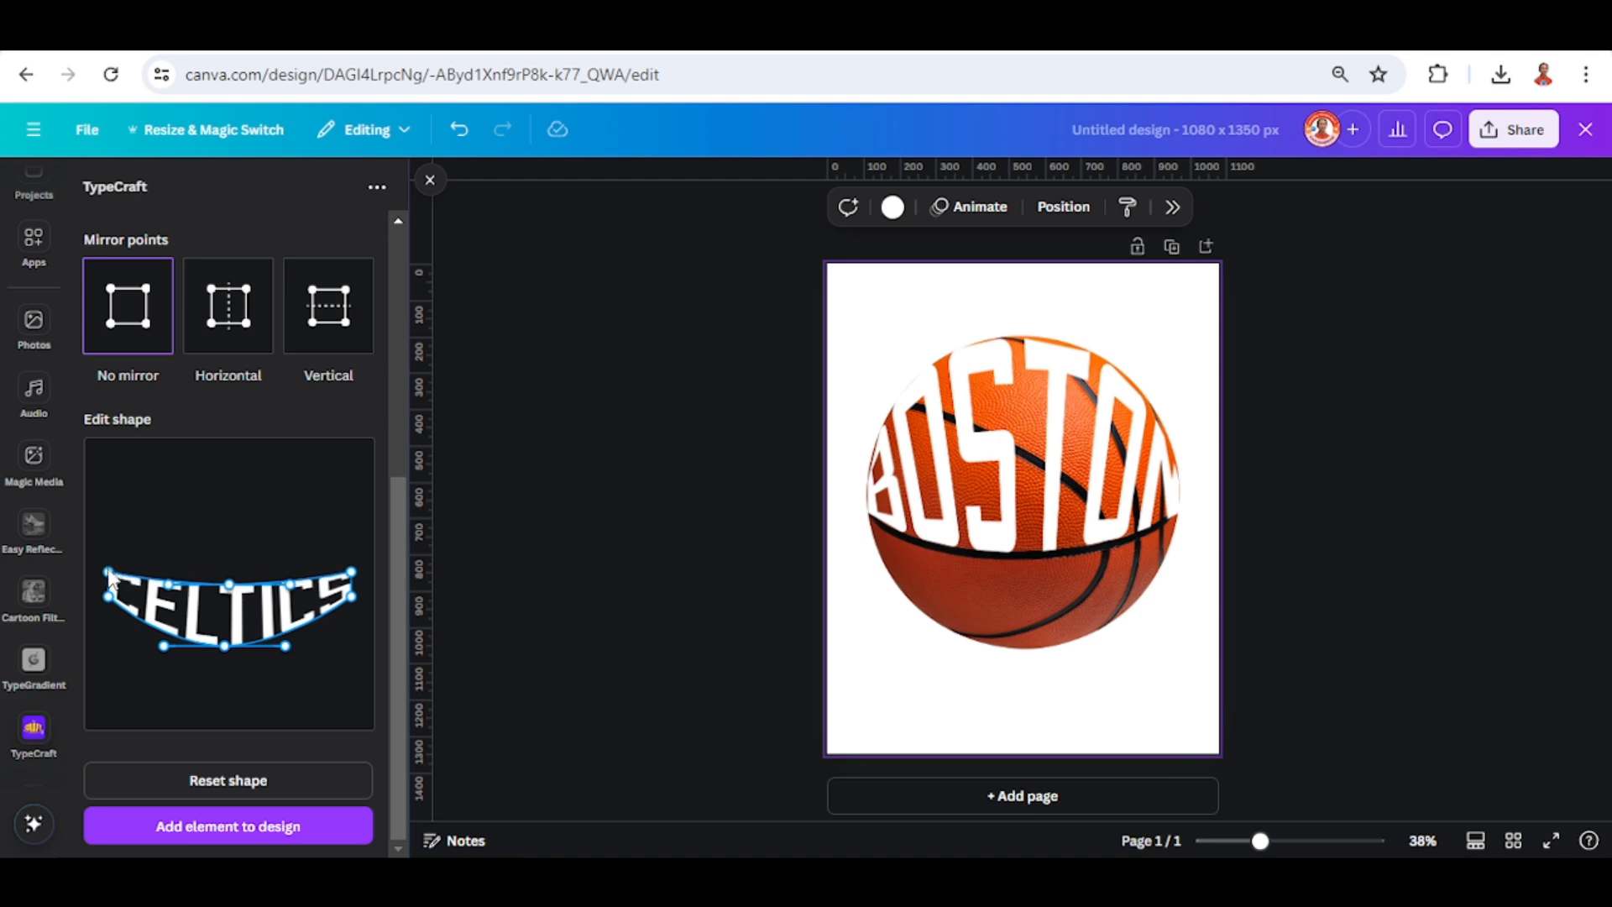
pyautogui.moveTo(110, 577); pyautogui.dragTo(103, 571)
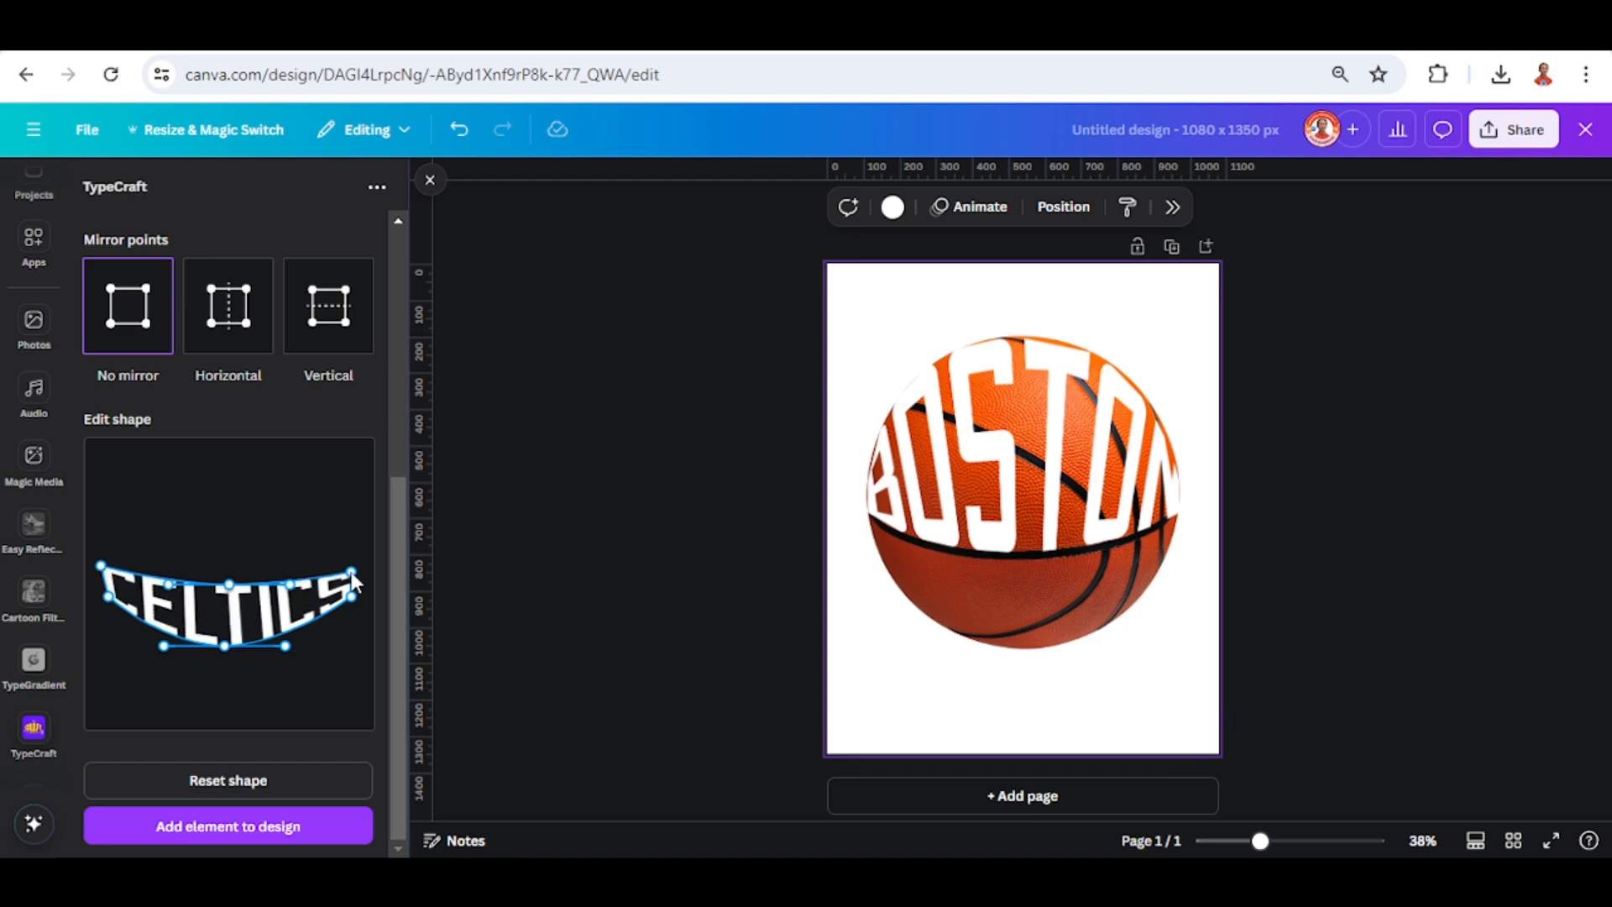
pyautogui.moveTo(351, 574); pyautogui.dragTo(364, 570)
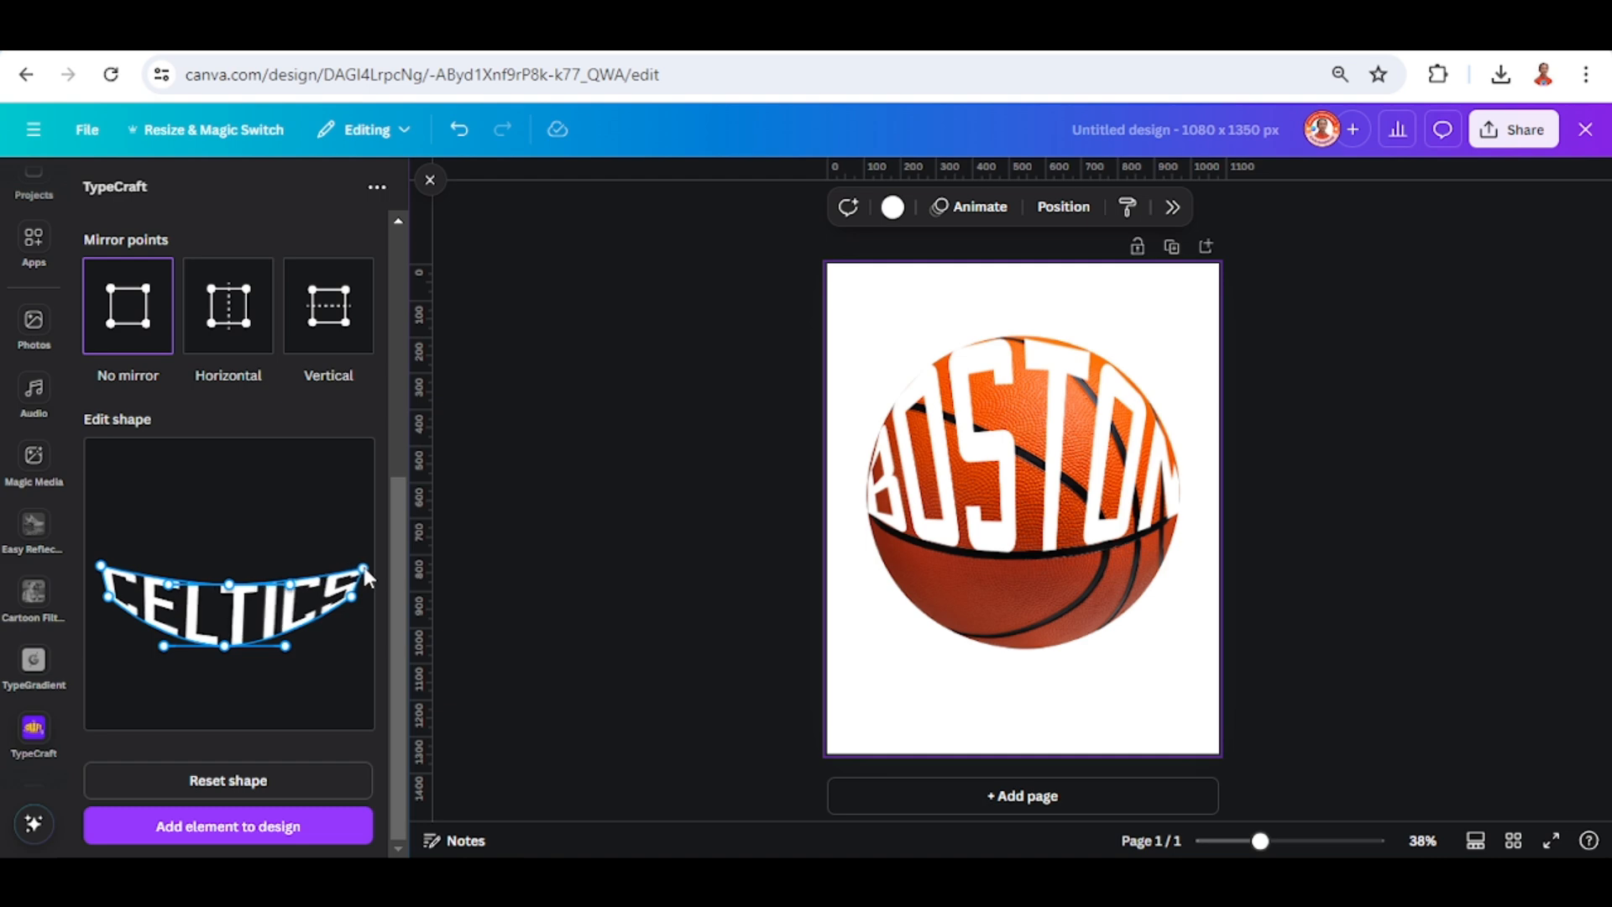
# - Add the warped CELTICS lettering across the basketball's lower half and update it with deeper upper and lower curves
pyautogui.click(267, 830)
pyautogui.moveTo(1018, 542); pyautogui.dragTo(1168, 644)
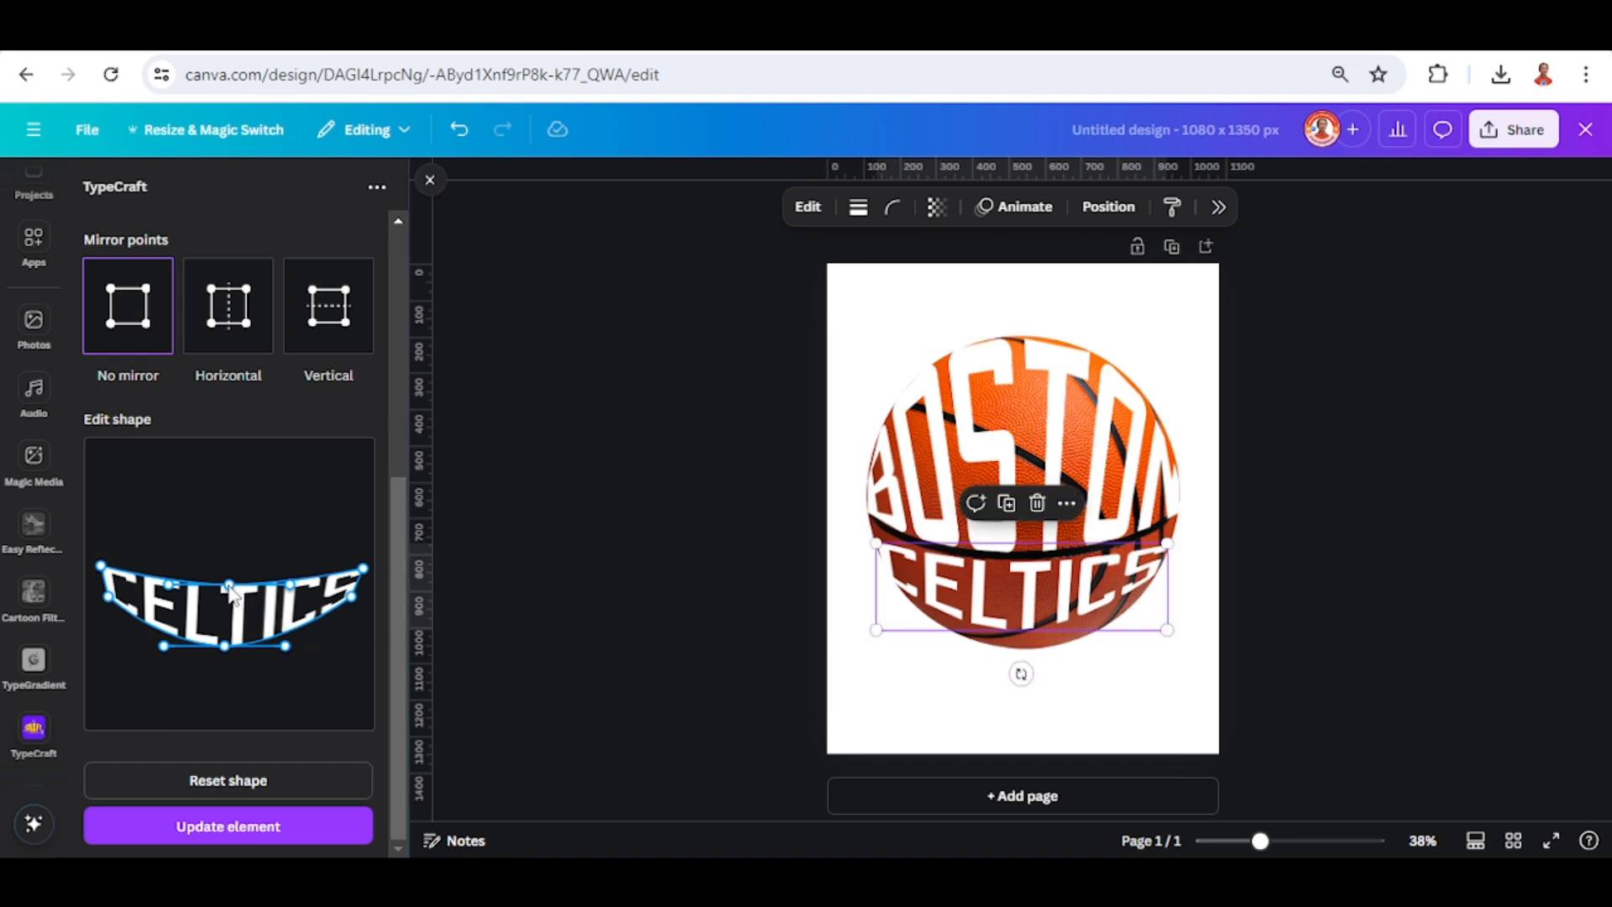
pyautogui.moveTo(231, 587); pyautogui.dragTo(227, 663)
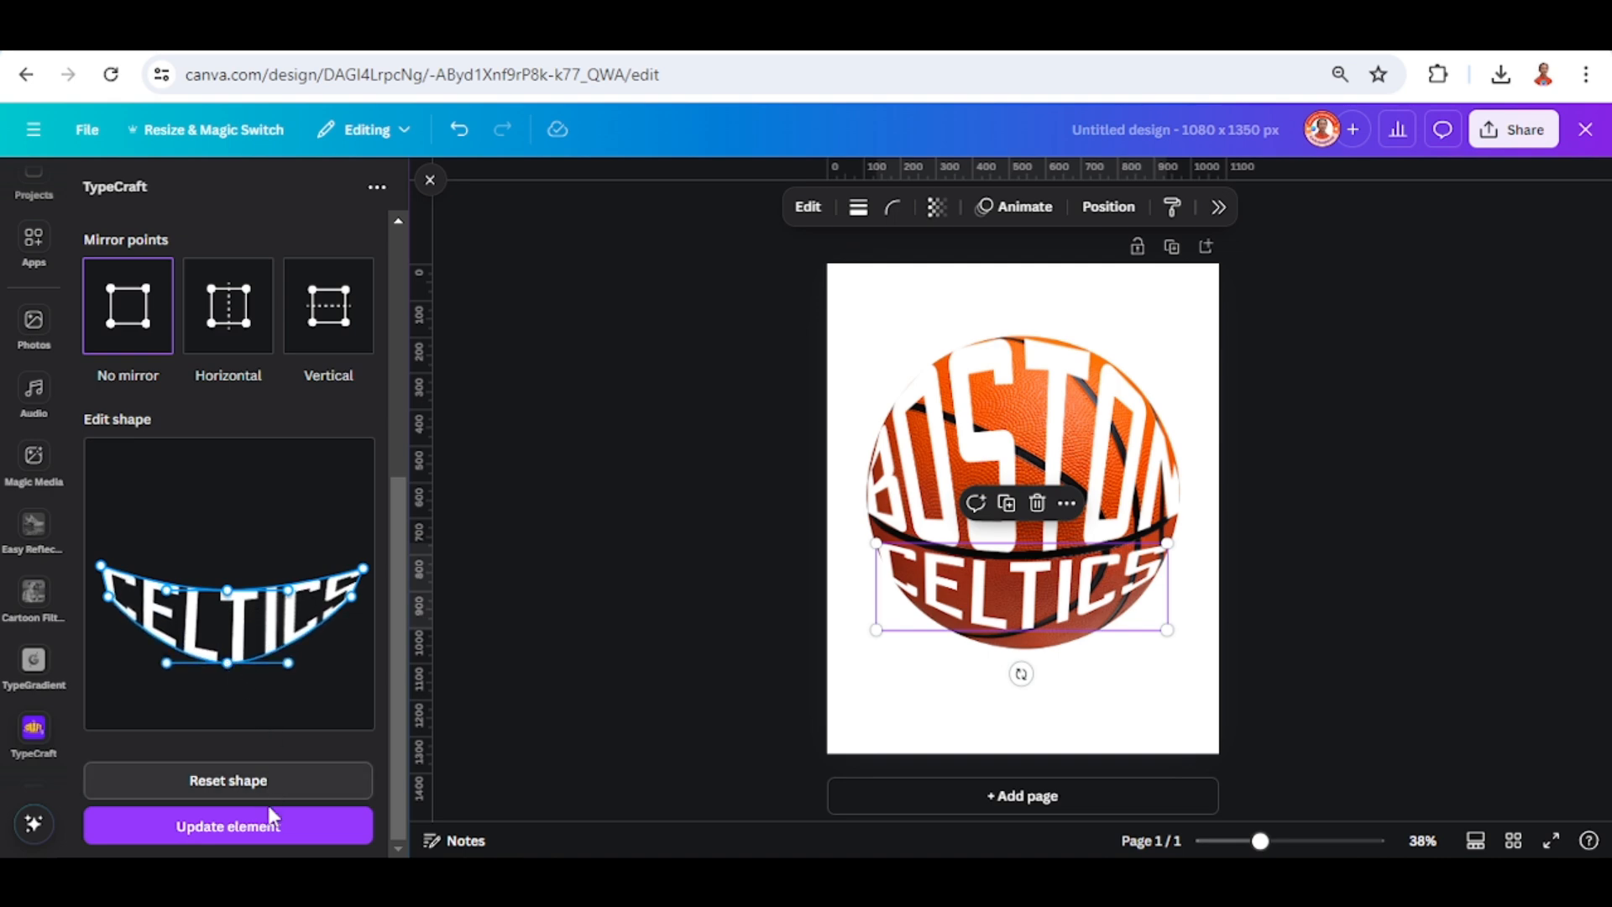
pyautogui.click(269, 830)
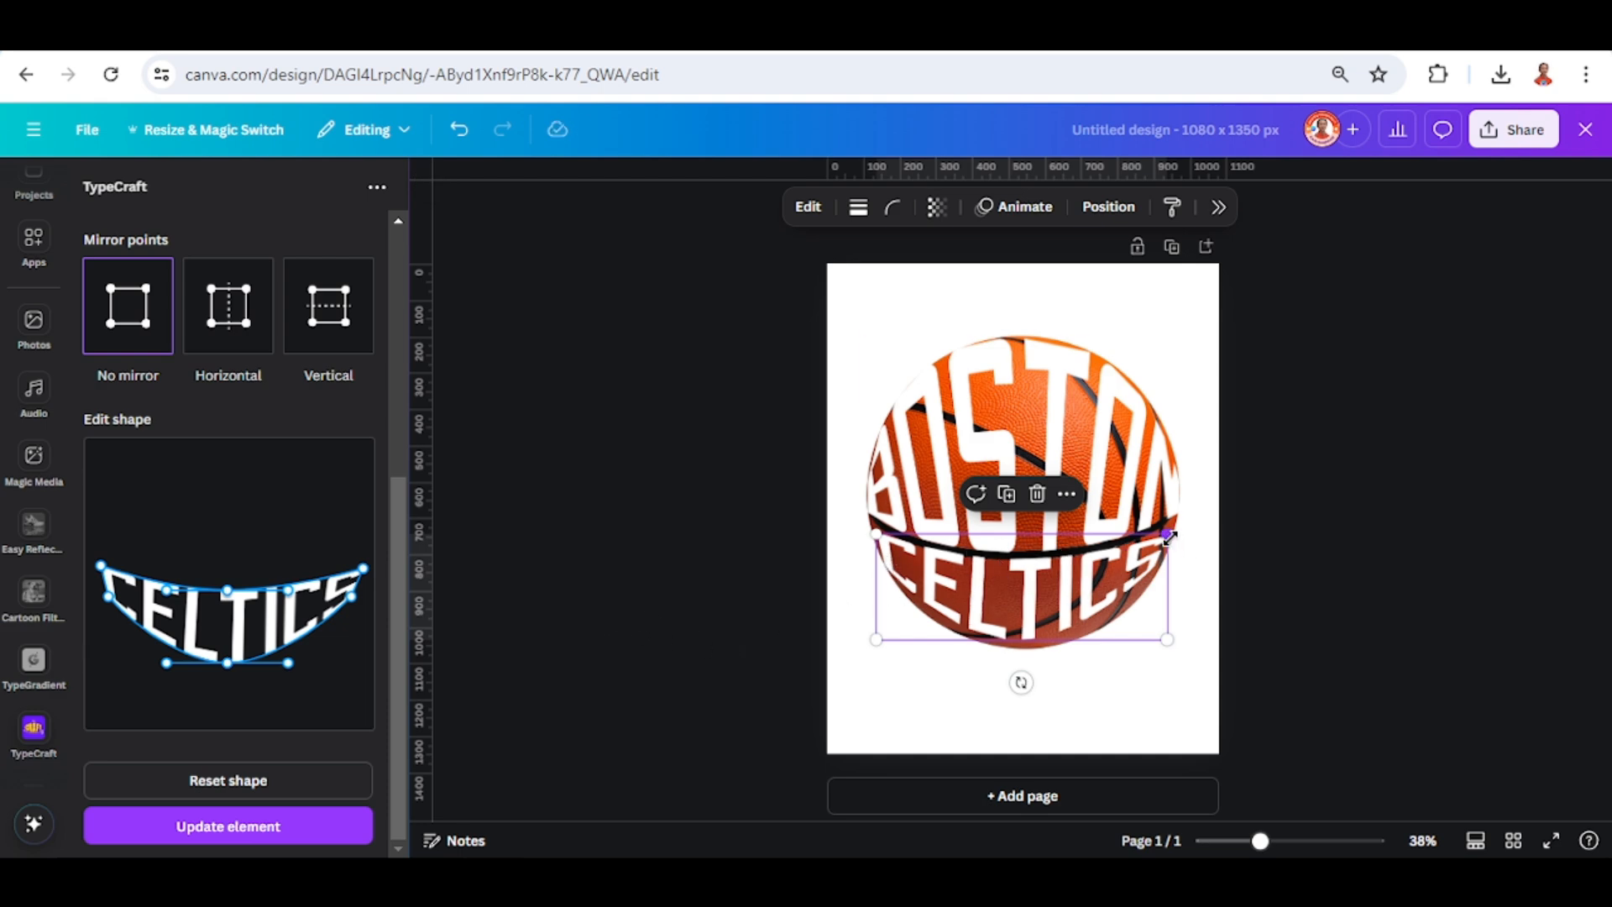
# - Stretch the CELTICS lettering to the ball's full width and refine its curves to follow the ball's bottom outline, updating the element
pyautogui.moveTo(1168, 534); pyautogui.dragTo(1179, 529)
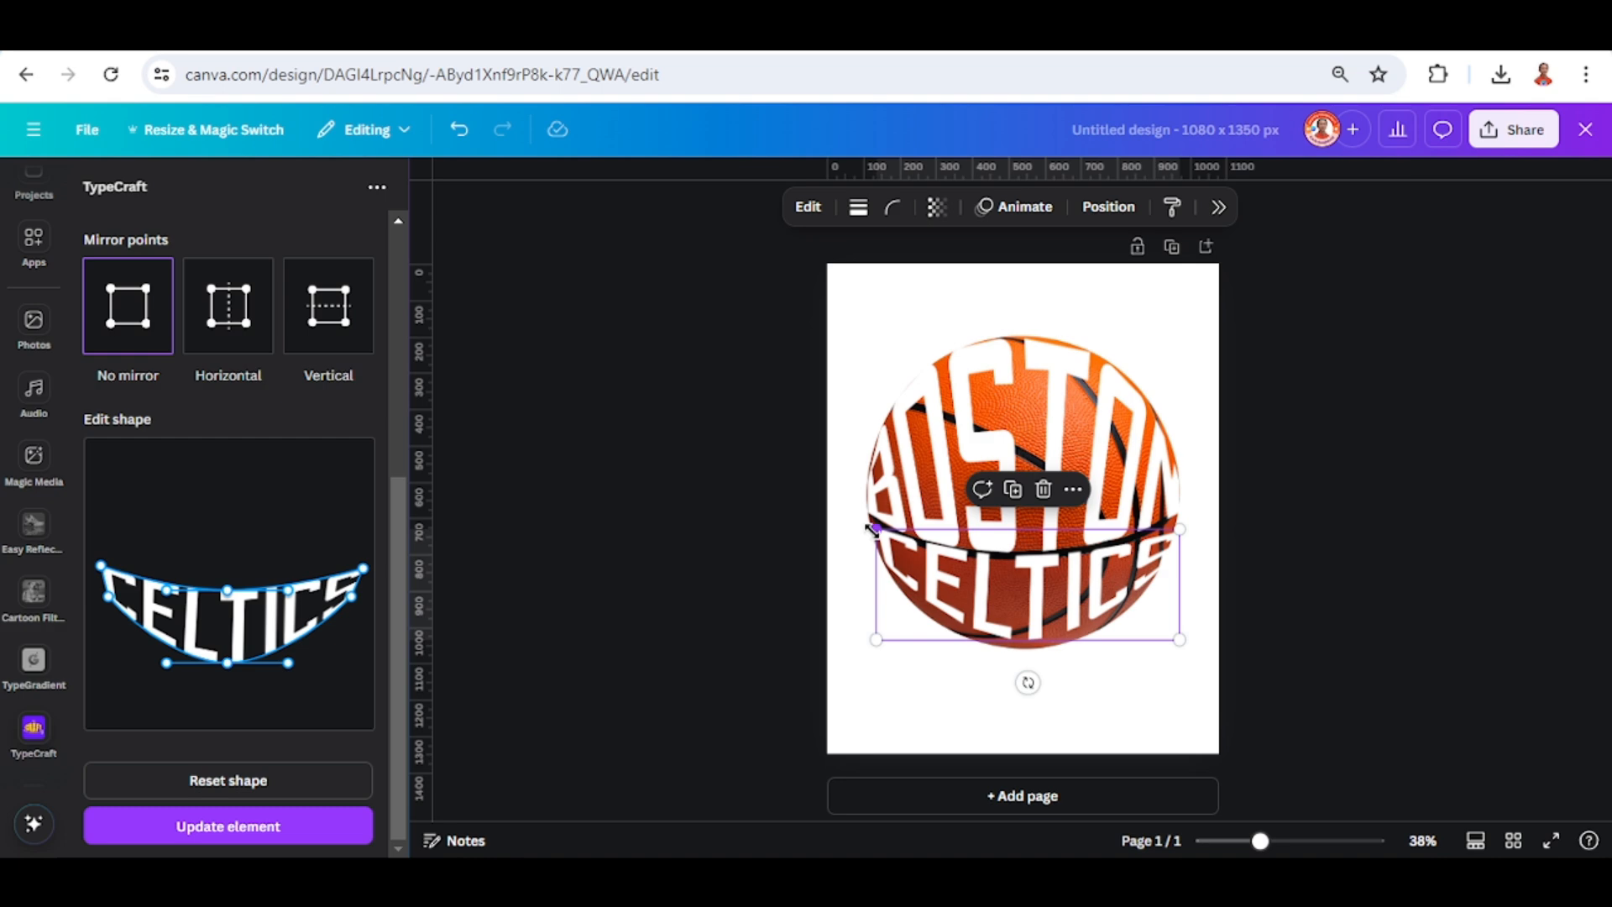
pyautogui.moveTo(873, 529); pyautogui.dragTo(865, 524)
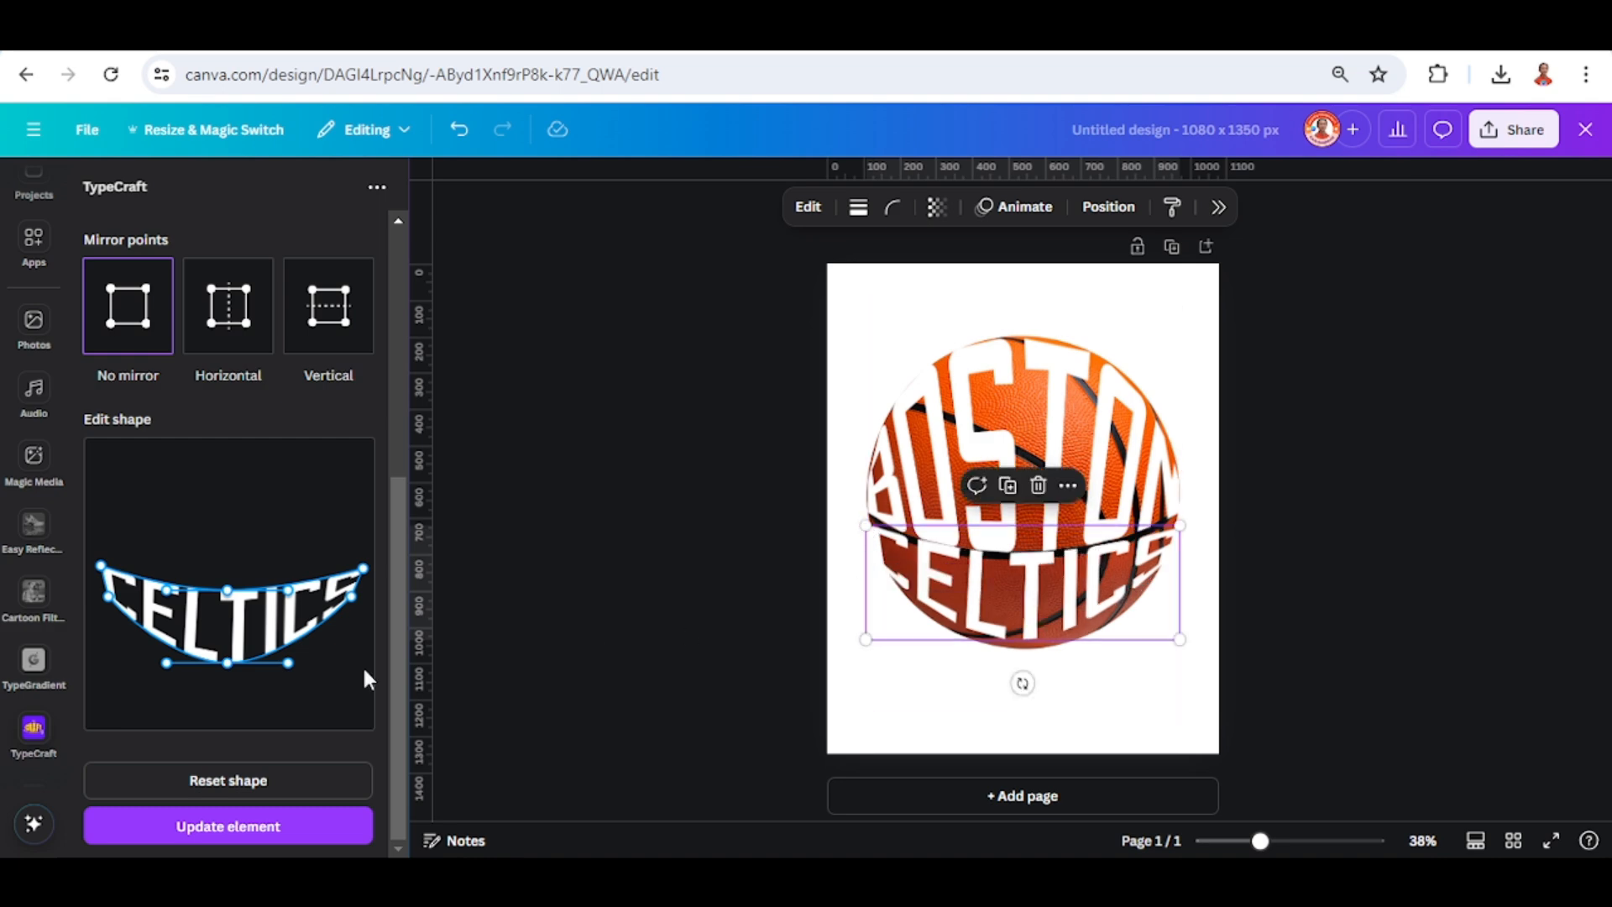
pyautogui.moveTo(224, 662); pyautogui.dragTo(298, 673)
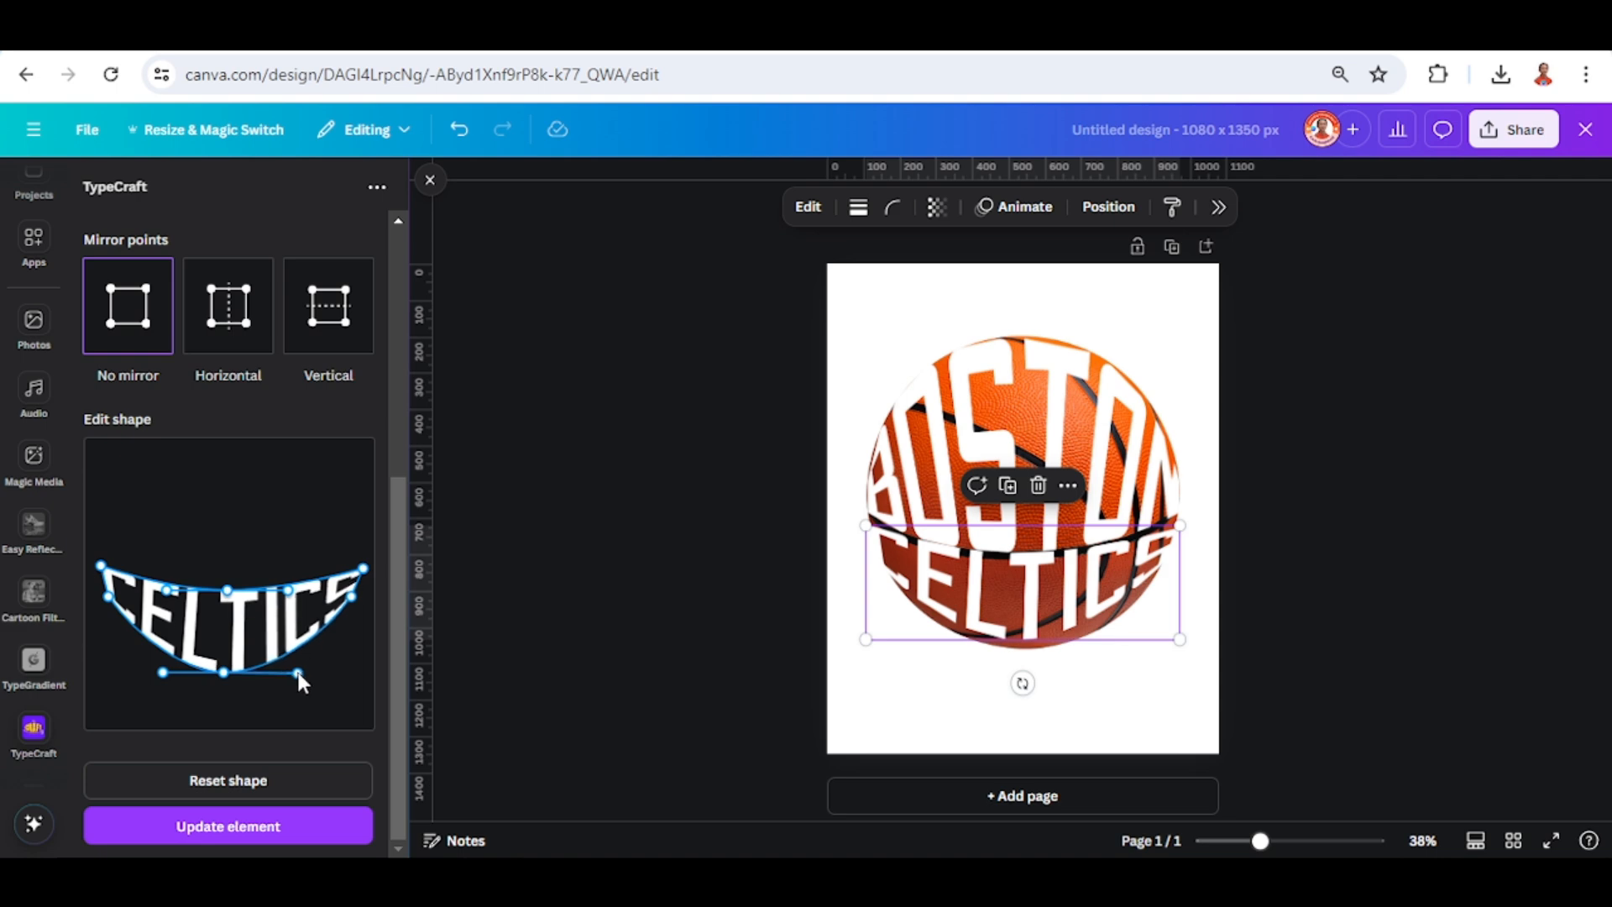
pyautogui.moveTo(163, 674); pyautogui.dragTo(153, 672)
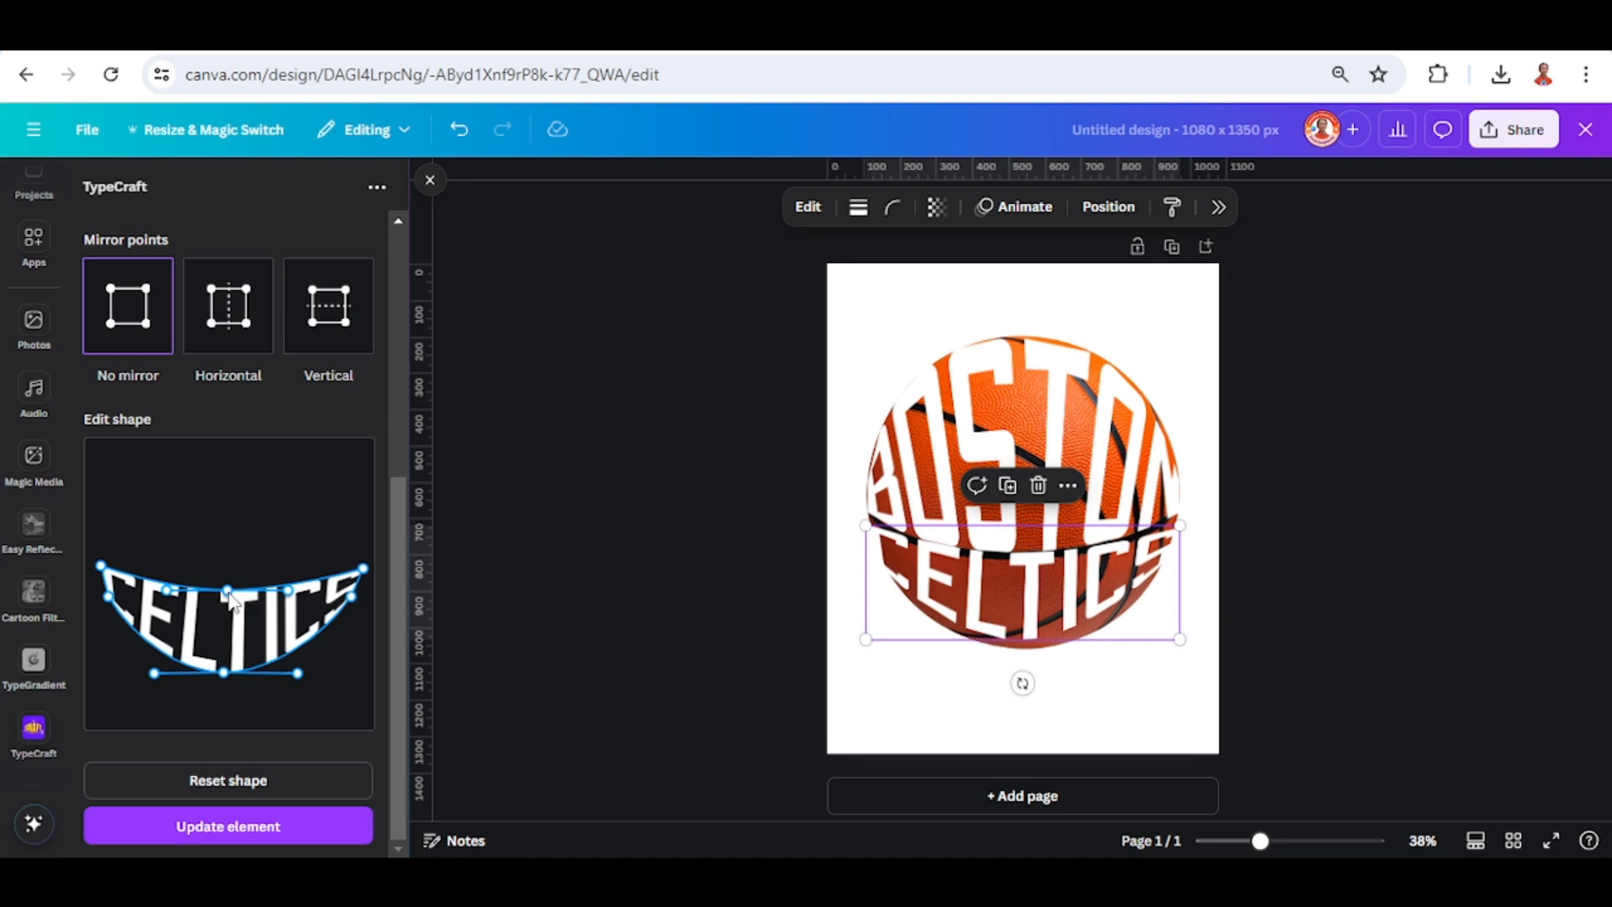
pyautogui.moveTo(229, 593); pyautogui.dragTo(226, 602)
pyautogui.click(266, 832)
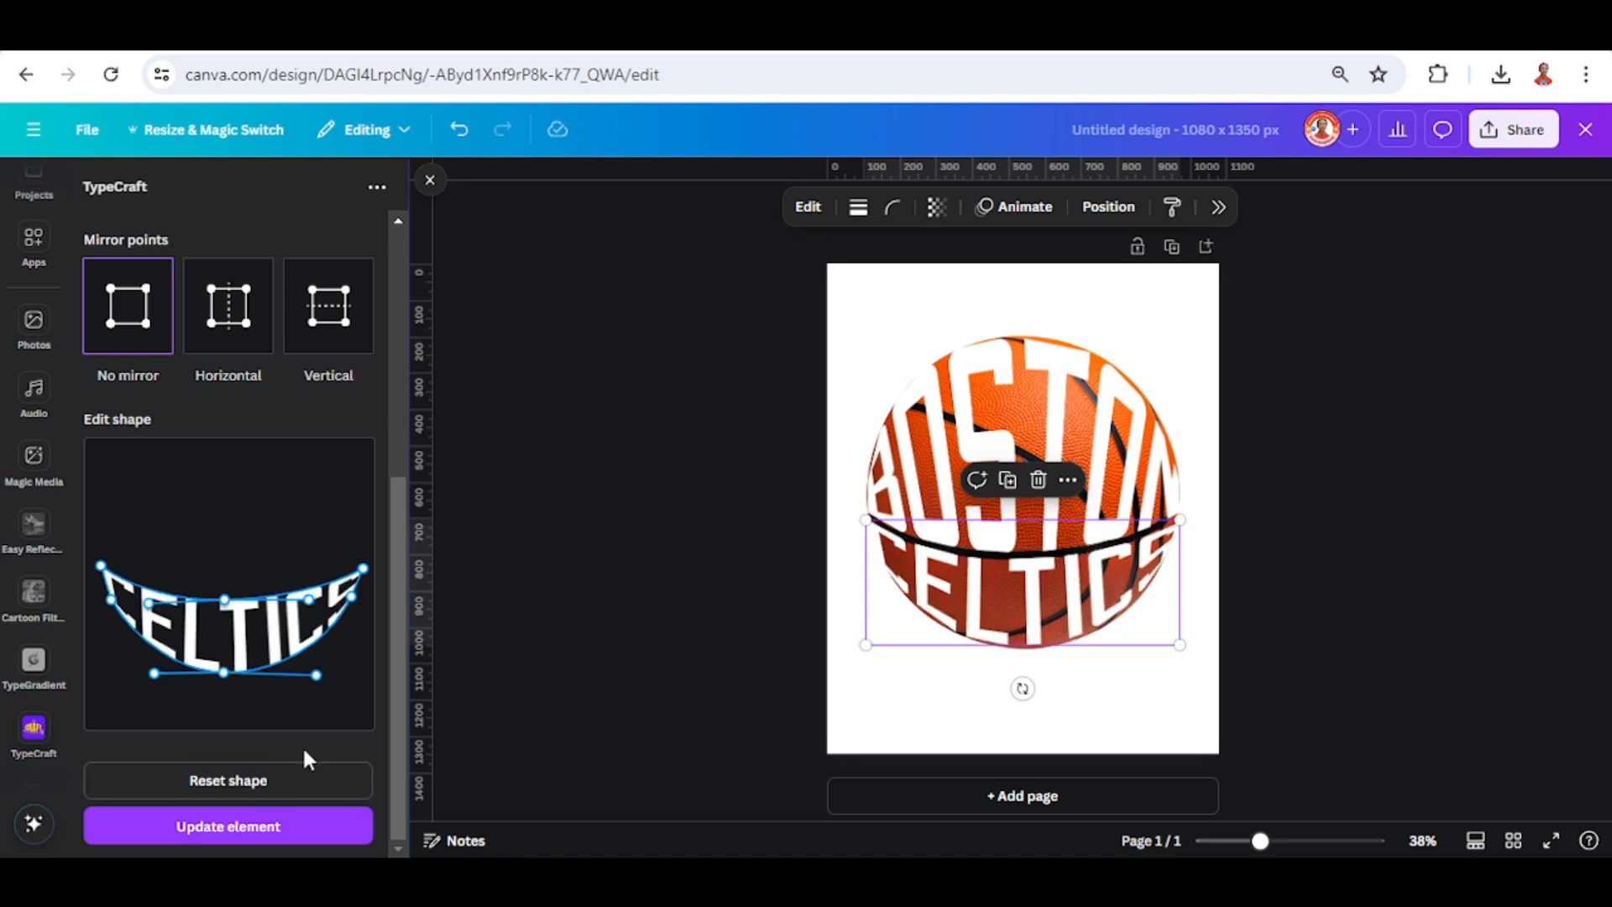
pyautogui.click(1084, 737)
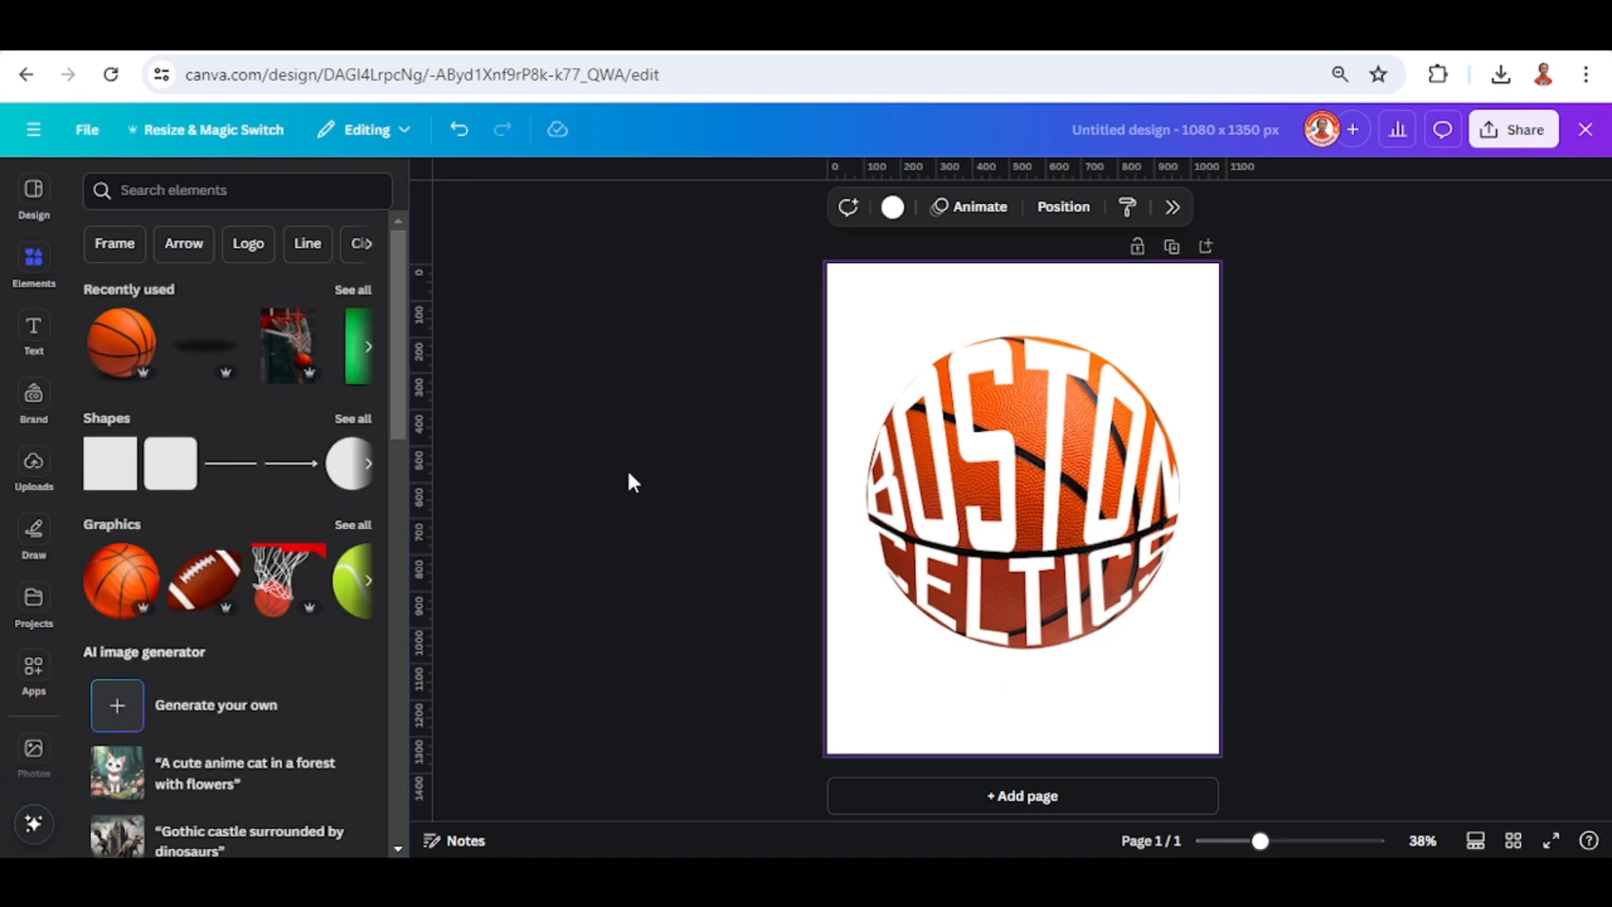
# - Add an orange square shape and stretch it to about 922 × 907 px so it covers the whole basketball
pyautogui.click(110, 462)
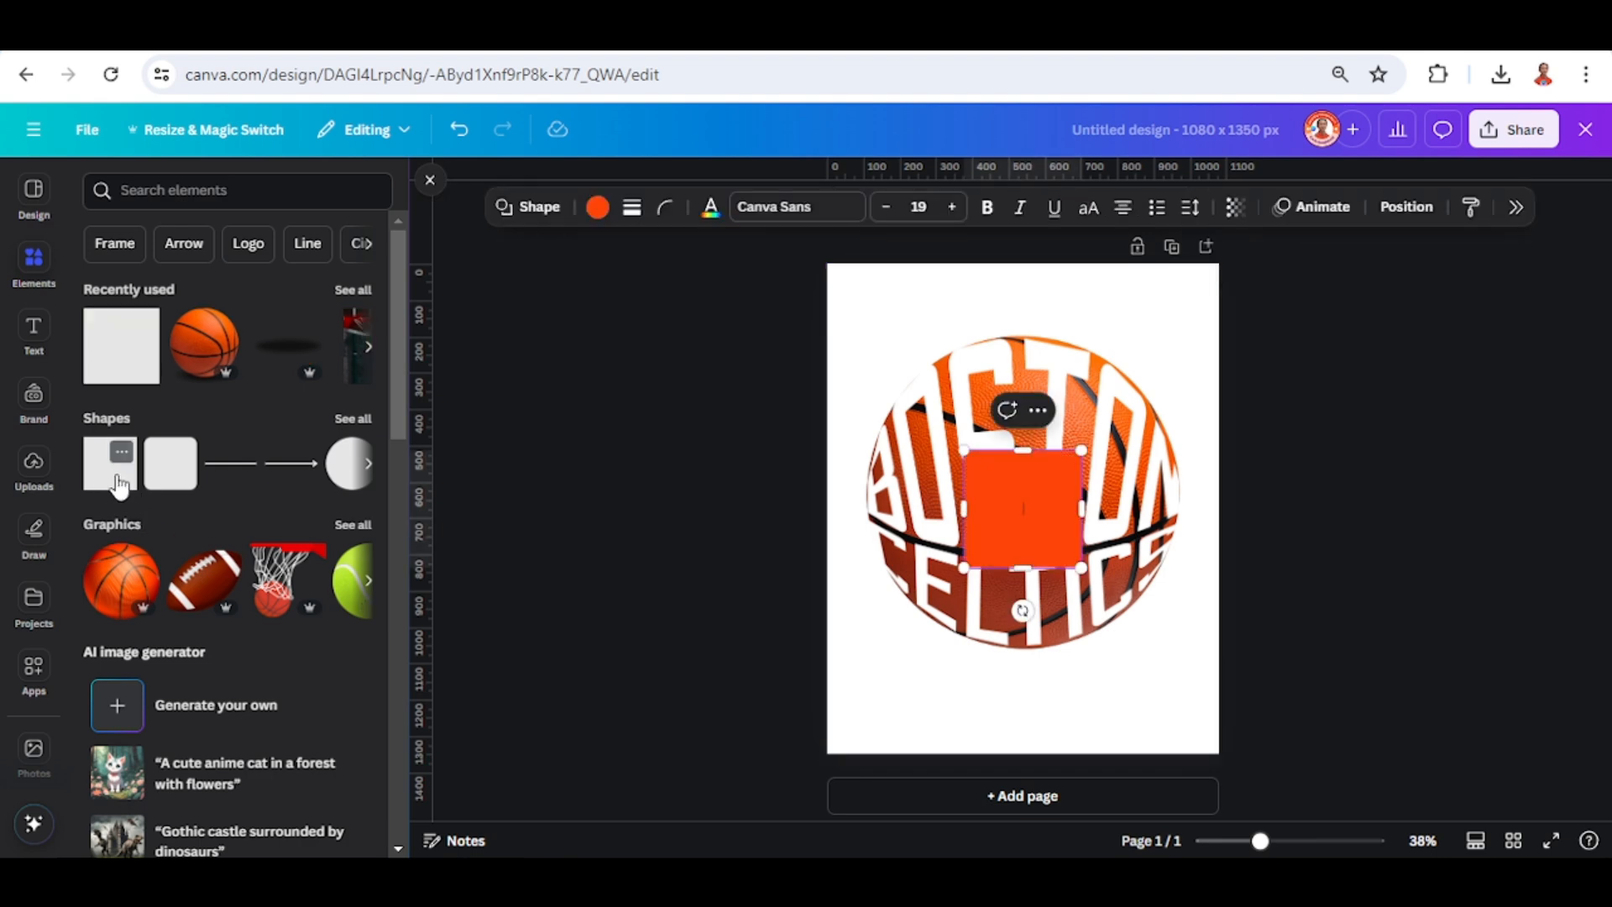
pyautogui.moveTo(1023, 451); pyautogui.dragTo(1032, 331)
pyautogui.moveTo(1082, 451); pyautogui.dragTo(1191, 467)
pyautogui.moveTo(1077, 567); pyautogui.dragTo(1078, 656)
pyautogui.moveTo(963, 492); pyautogui.dragTo(855, 493)
# - Move the orange square's layer below the CELTICS and BOSTON lettering but above the basketball
pyautogui.click(1418, 208)
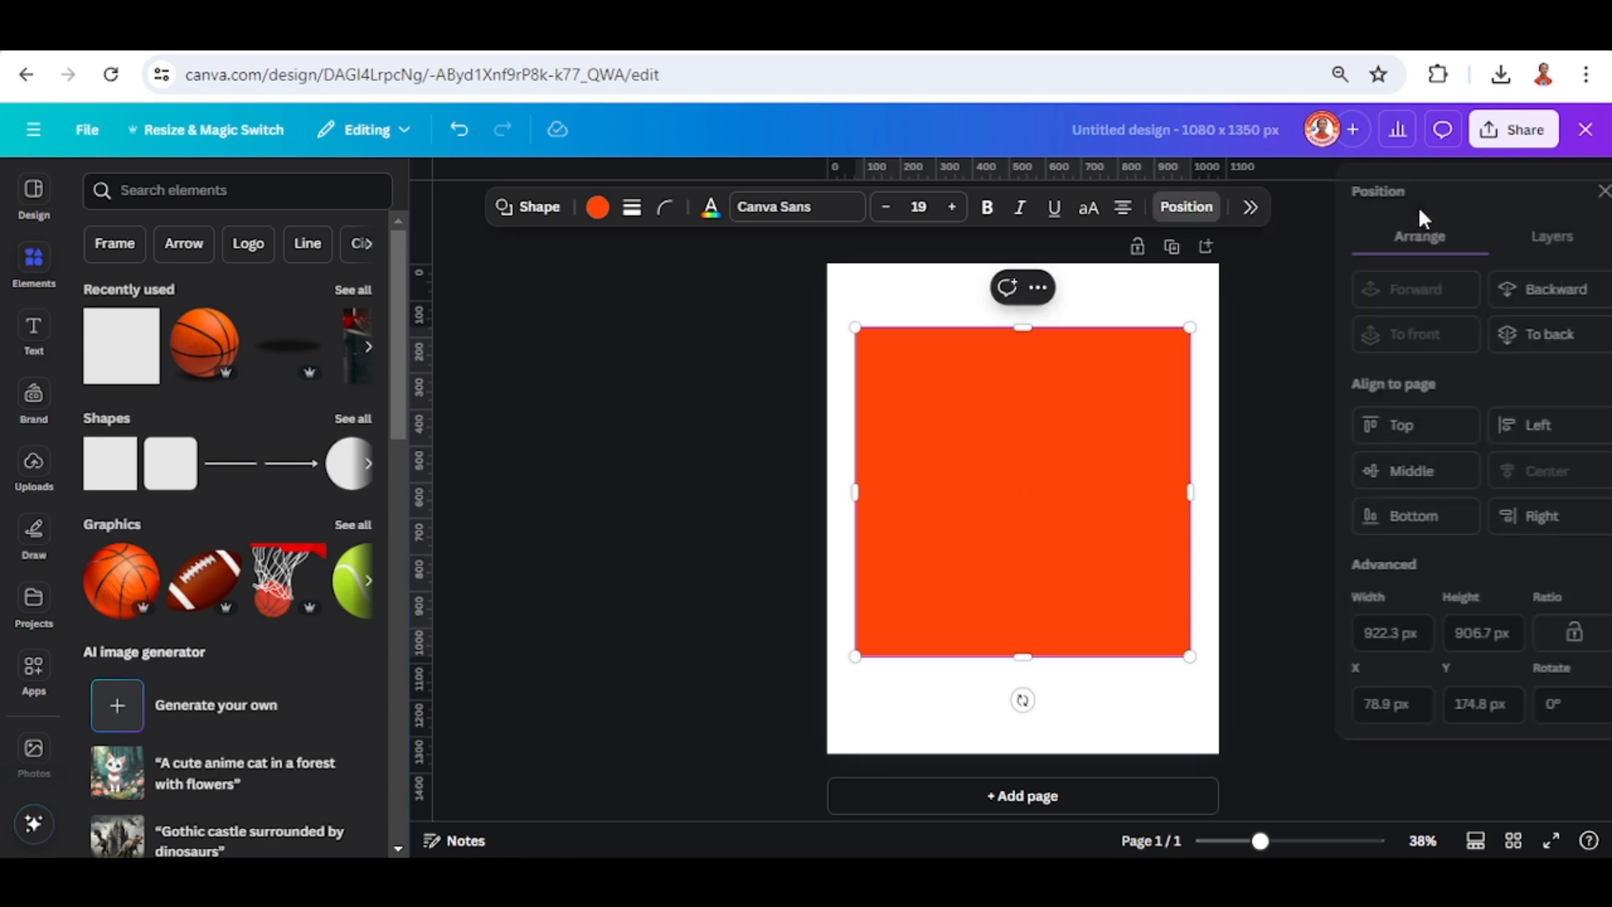
pyautogui.click(1528, 242)
pyautogui.moveTo(1486, 360); pyautogui.dragTo(1479, 519)
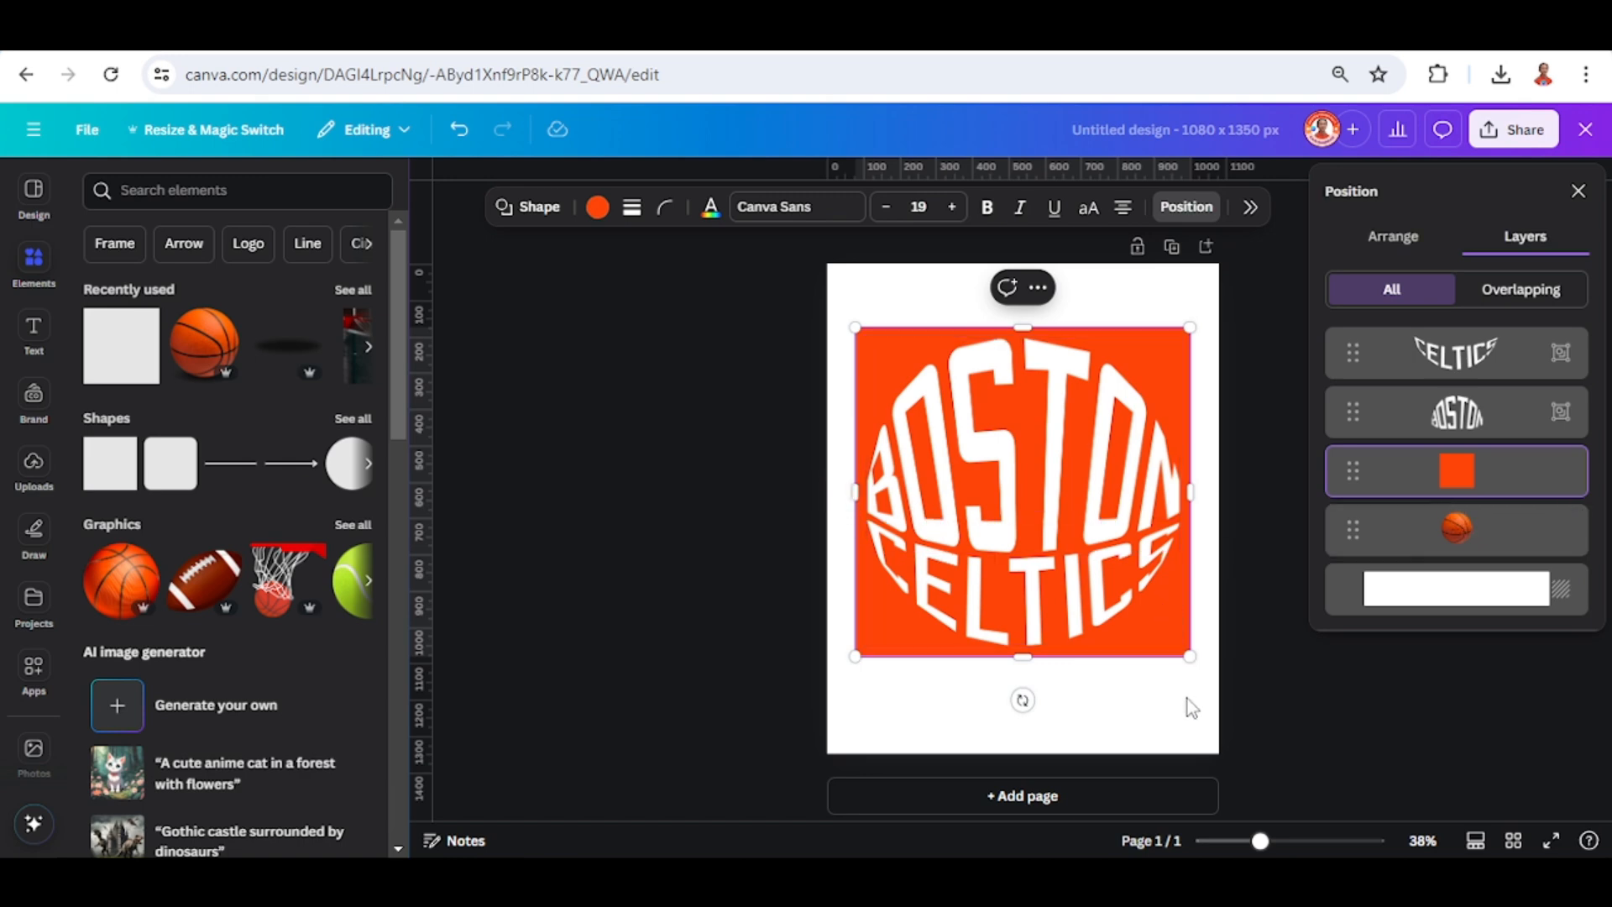
pyautogui.click(1259, 333)
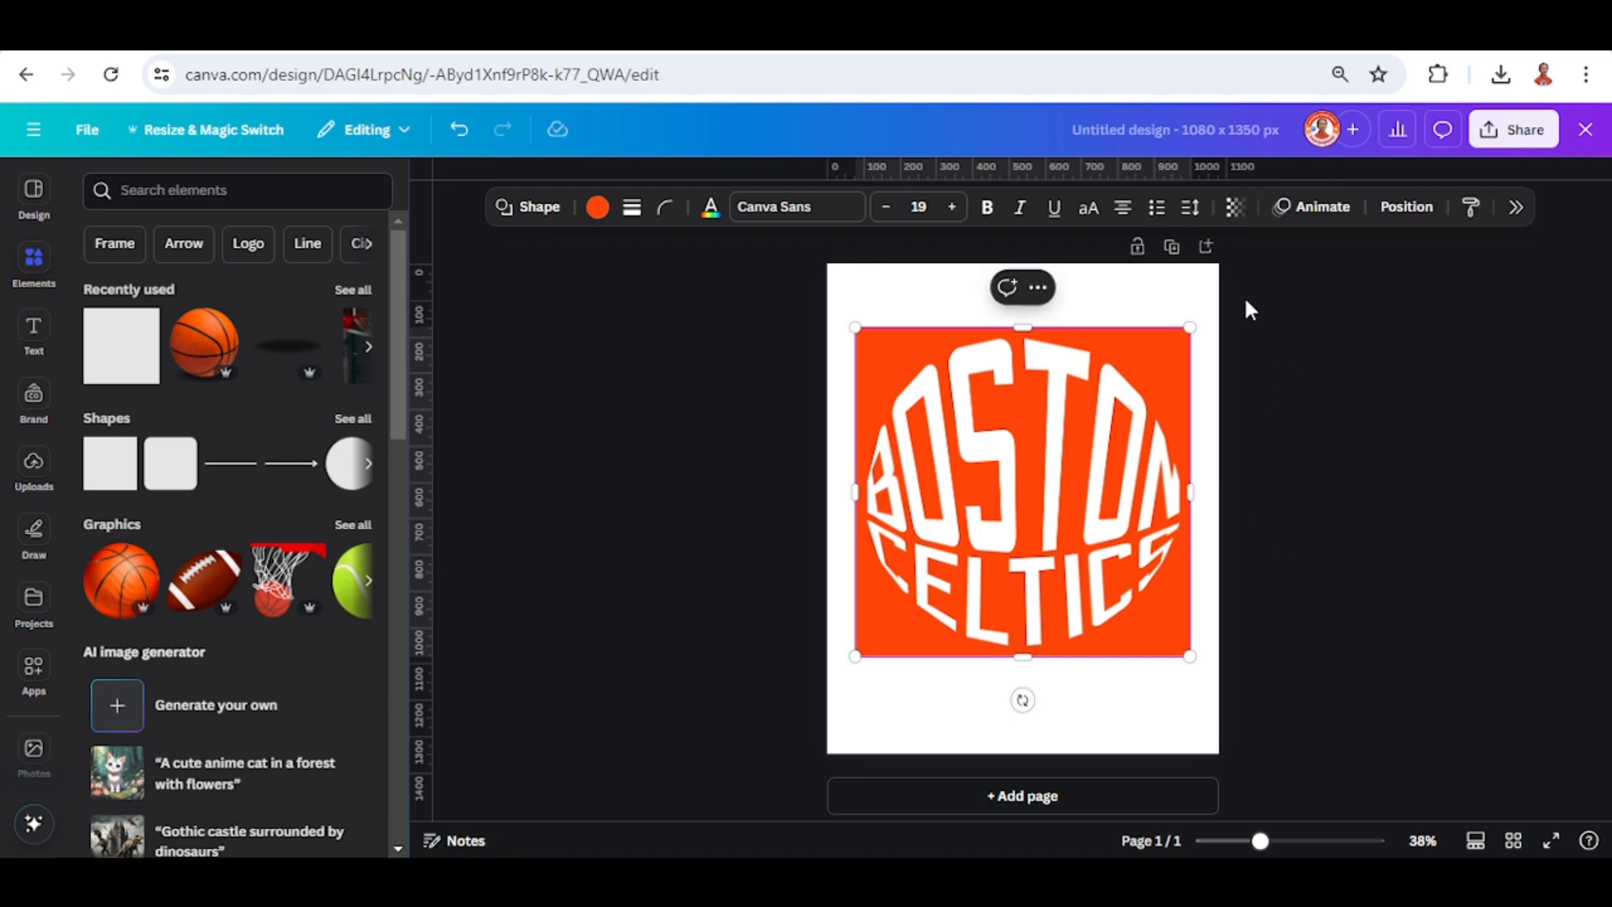
# - Shift all the page's elements slightly down together and download the design as a PNG at size 1
pyautogui.moveTo(1261, 301); pyautogui.dragTo(767, 754)
pyautogui.moveTo(1020, 529); pyautogui.dragTo(1019, 542)
pyautogui.click(1513, 129)
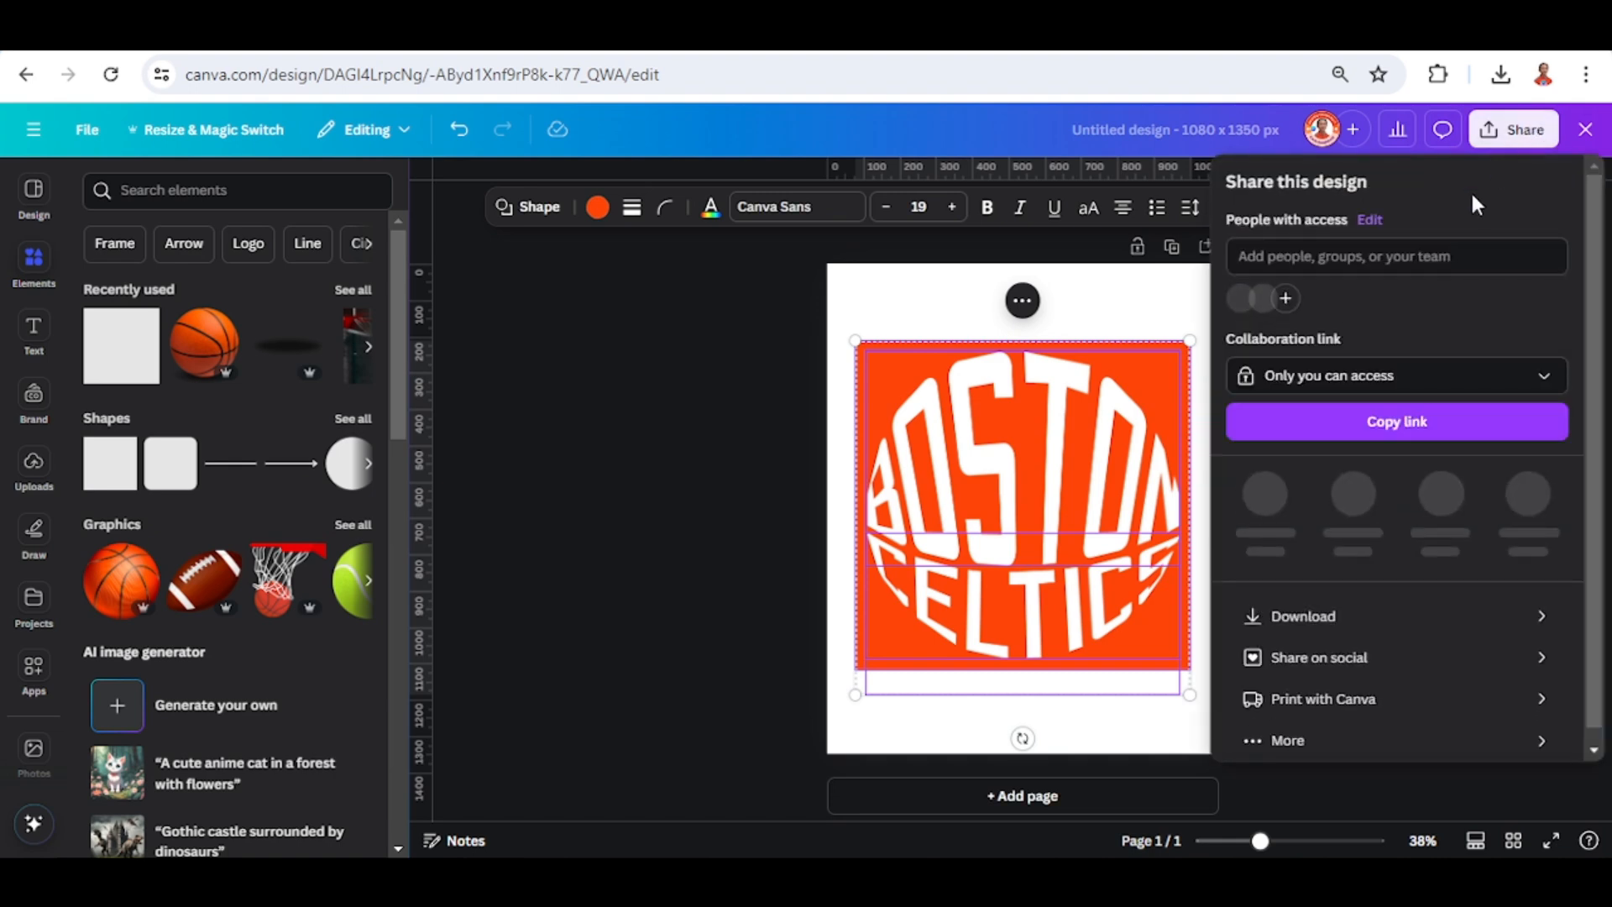
pyautogui.click(1389, 618)
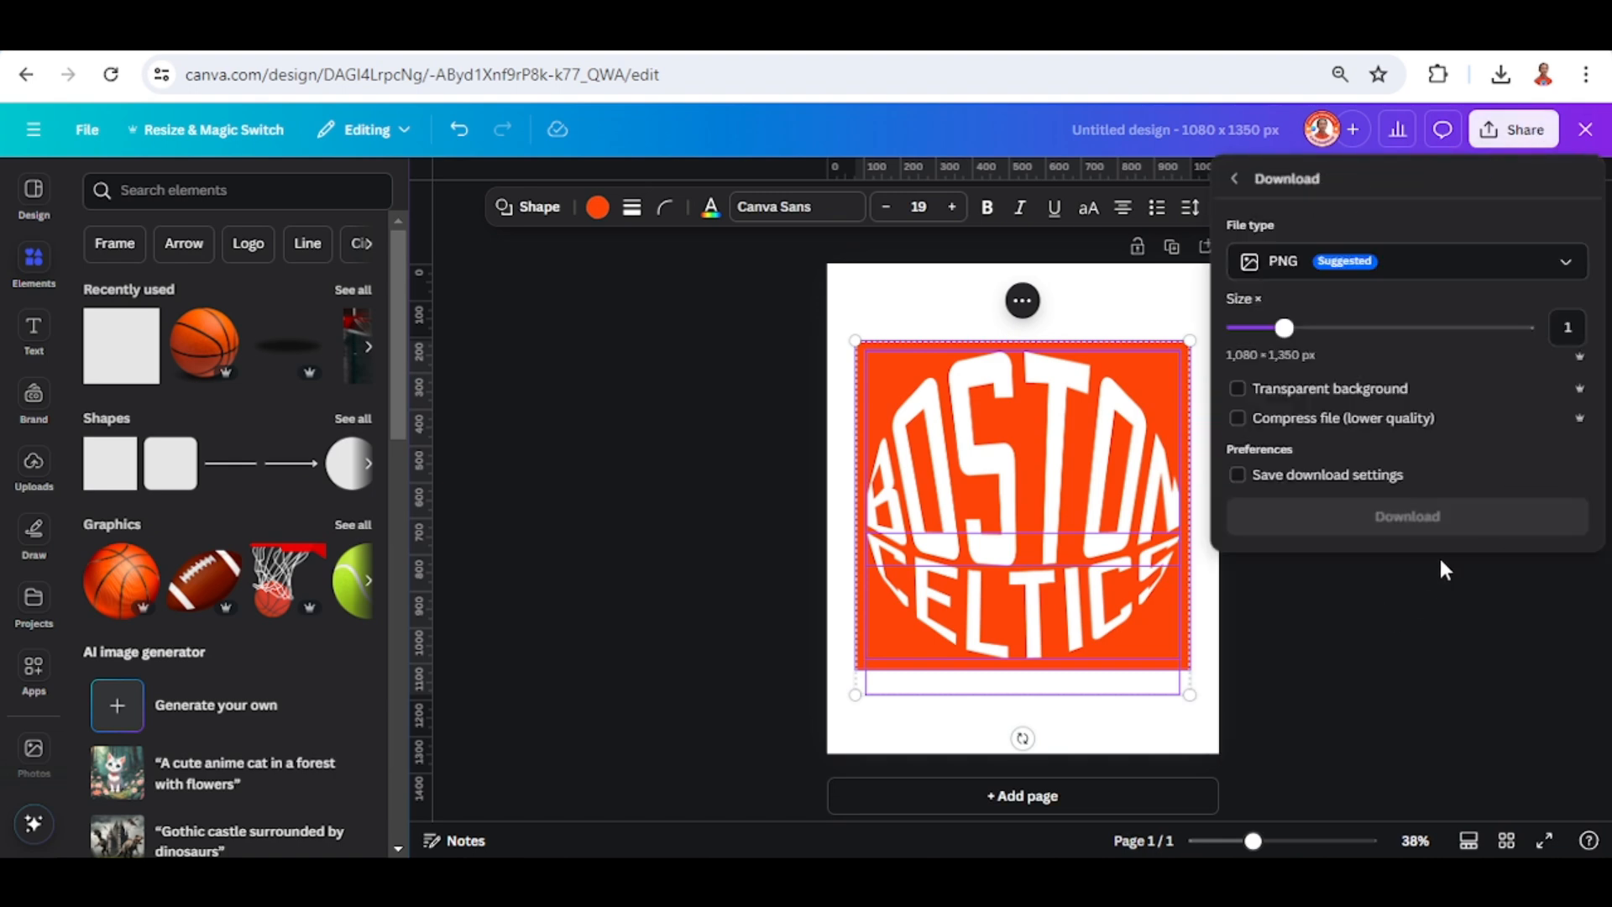
pyautogui.click(1419, 522)
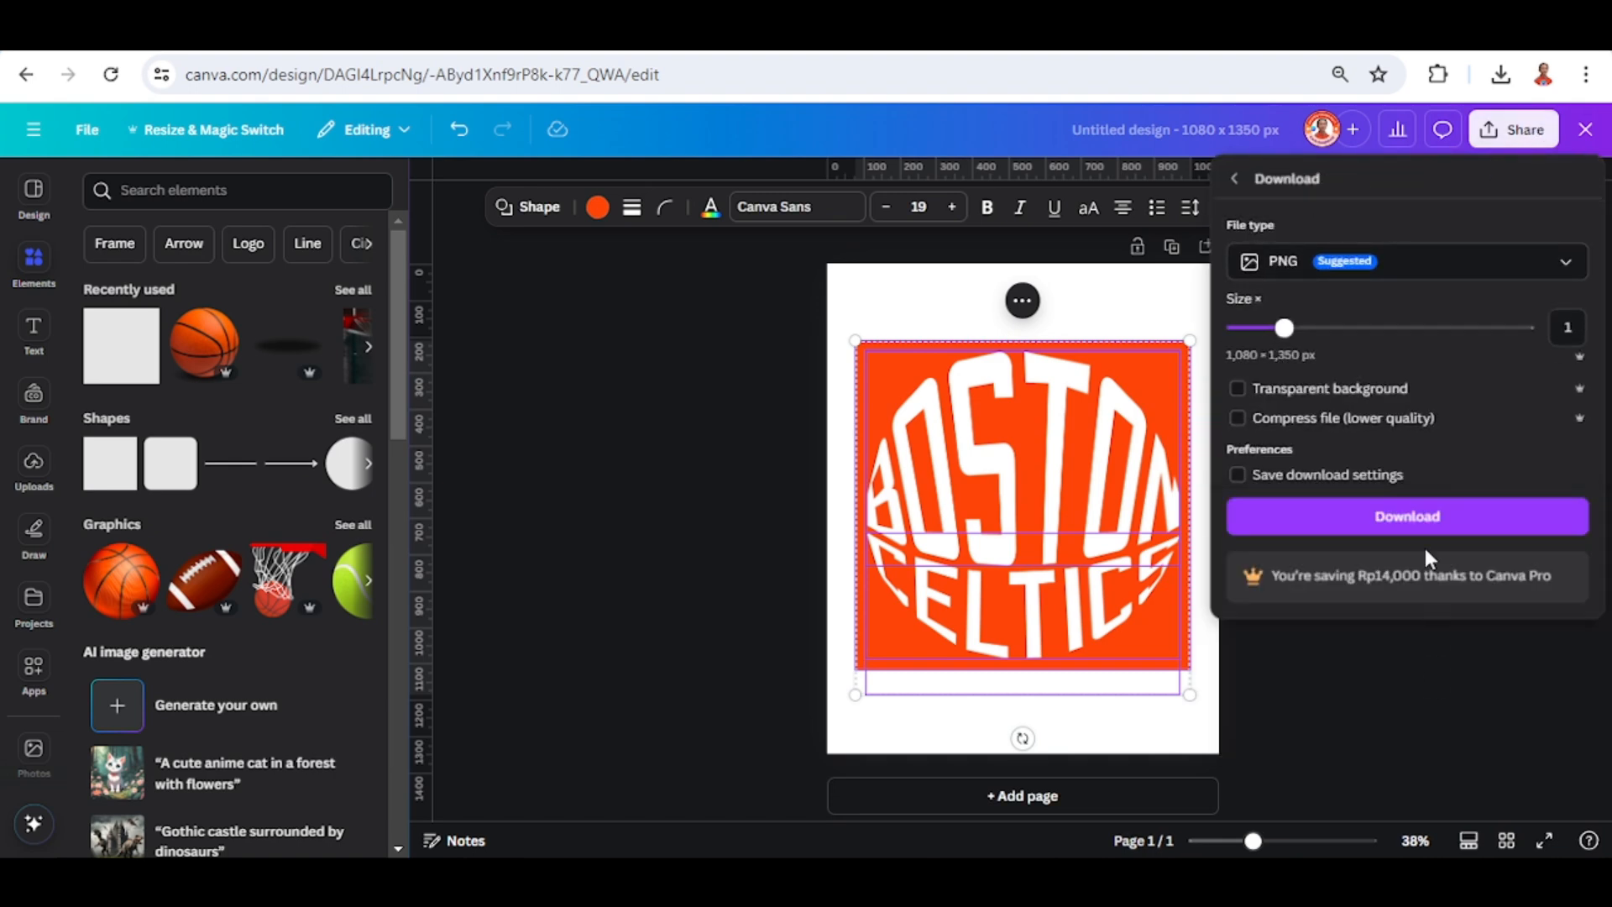
pyautogui.click(1421, 516)
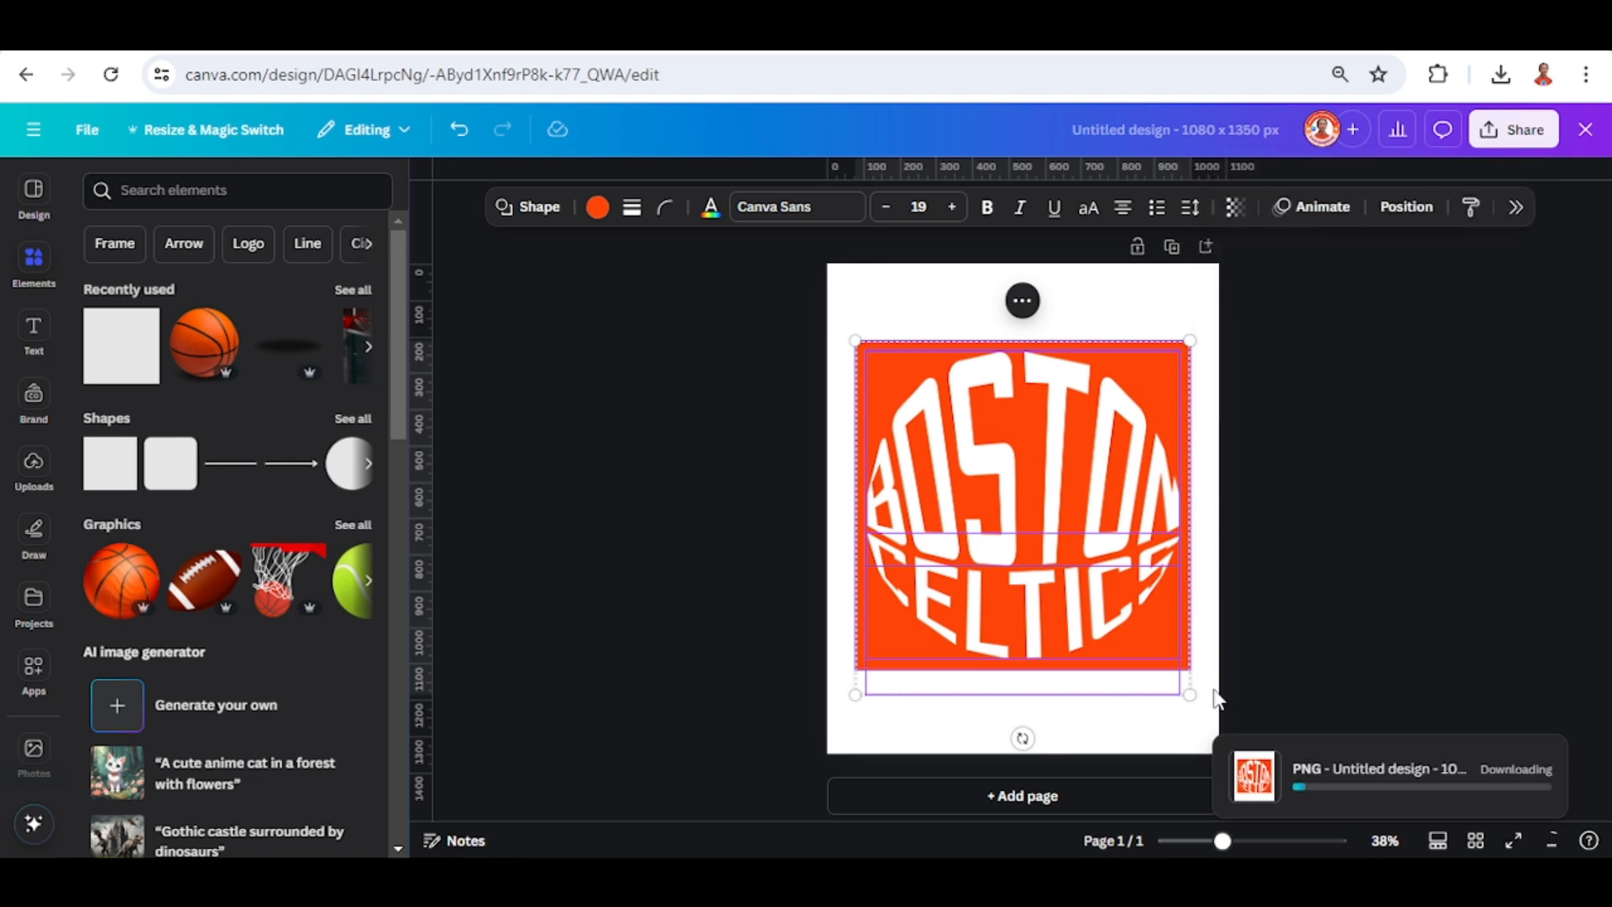
# - Add a second page and set its background to the purple from the personal brand colours
pyautogui.click(1037, 797)
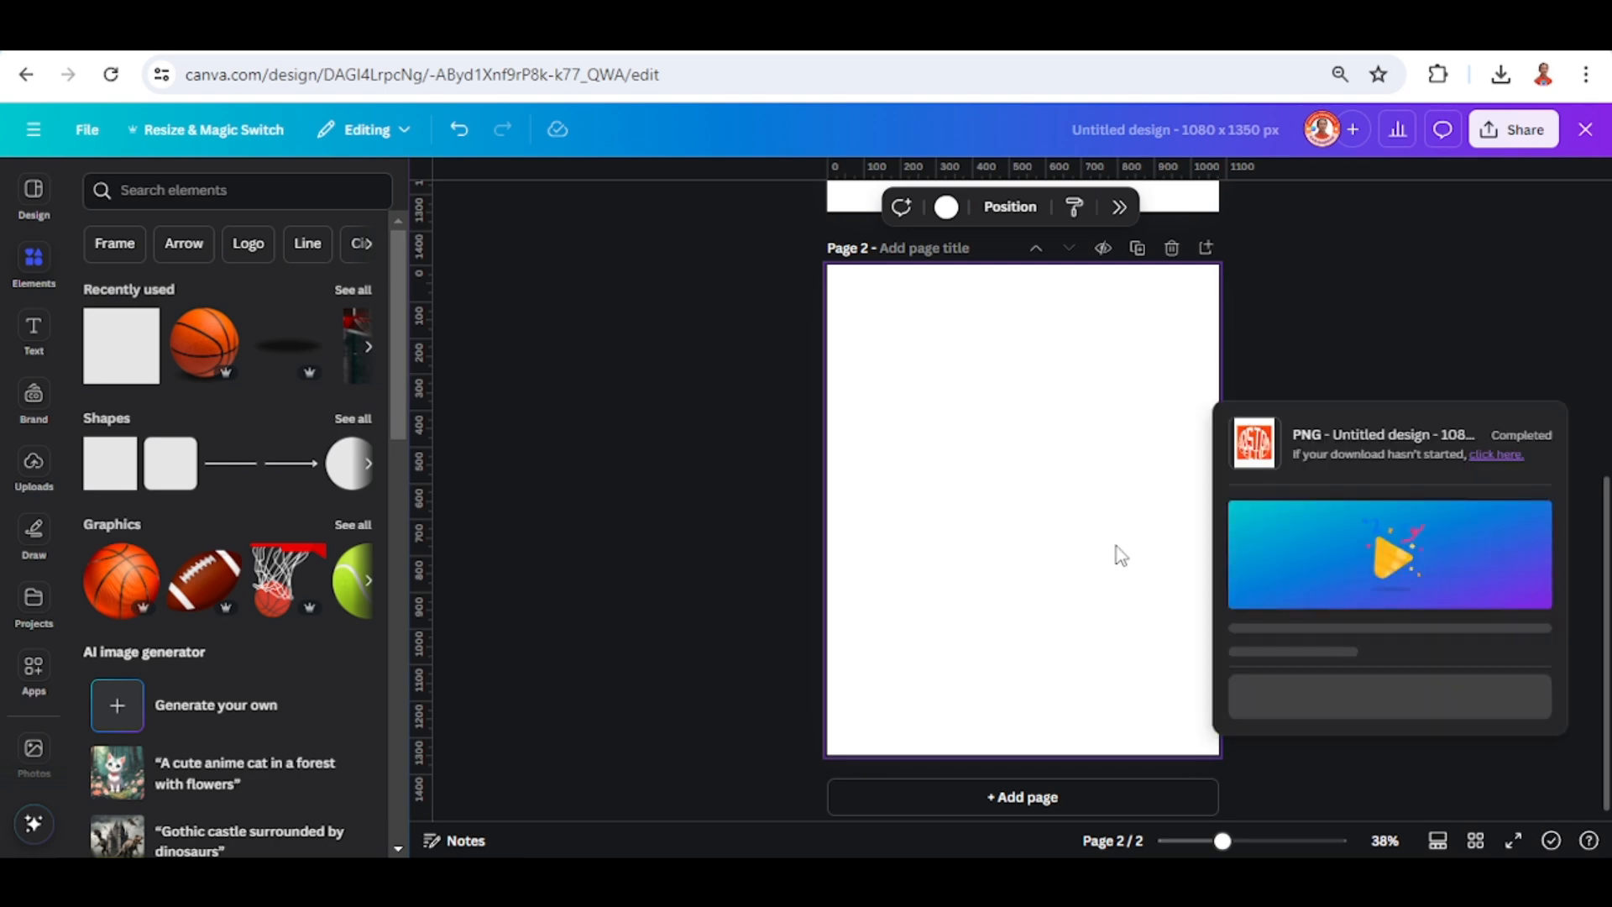
pyautogui.click(949, 211)
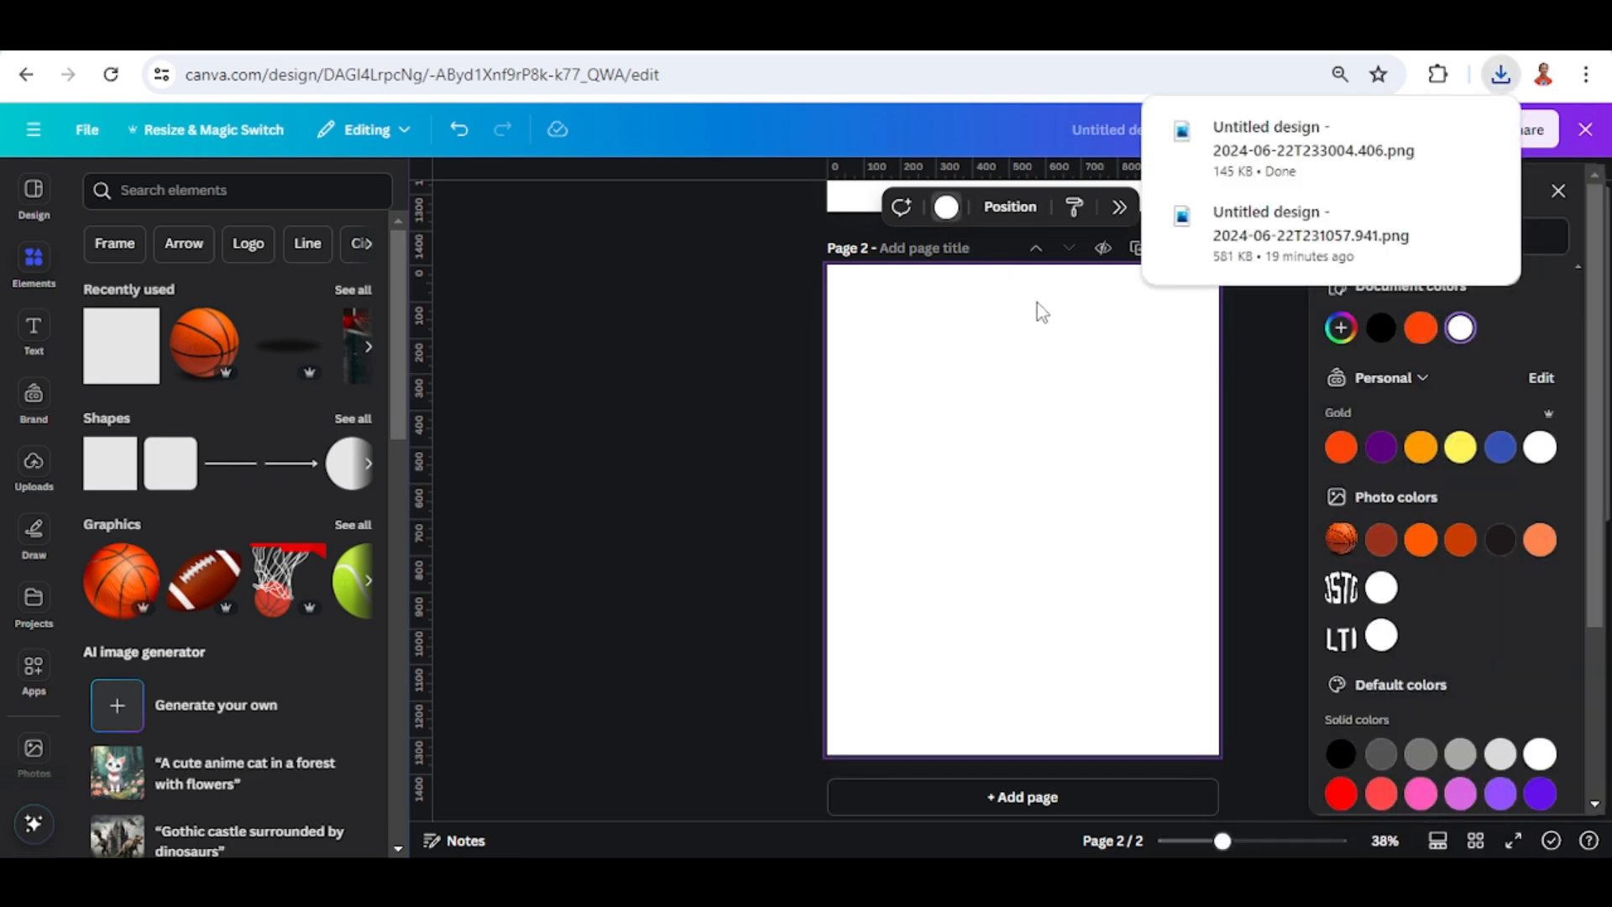
pyautogui.click(1381, 446)
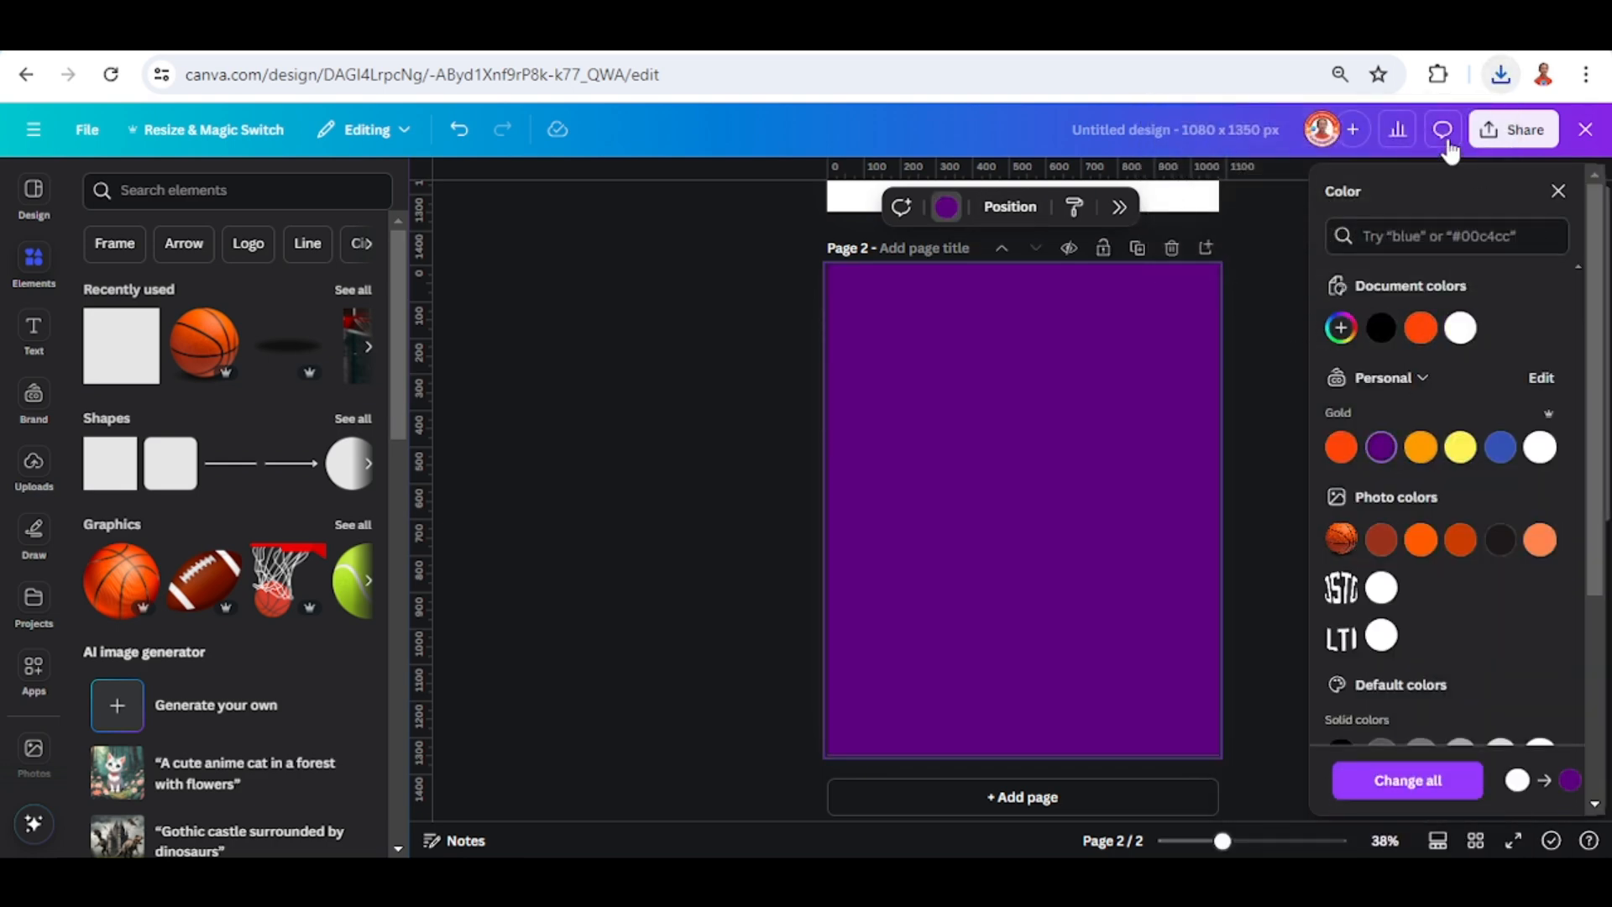
# - Place the downloaded BOSTON CELTICS PNG on page 2 at full-page size with its background removed
pyautogui.click(1501, 73)
pyautogui.moveTo(1335, 206); pyautogui.dragTo(1010, 499)
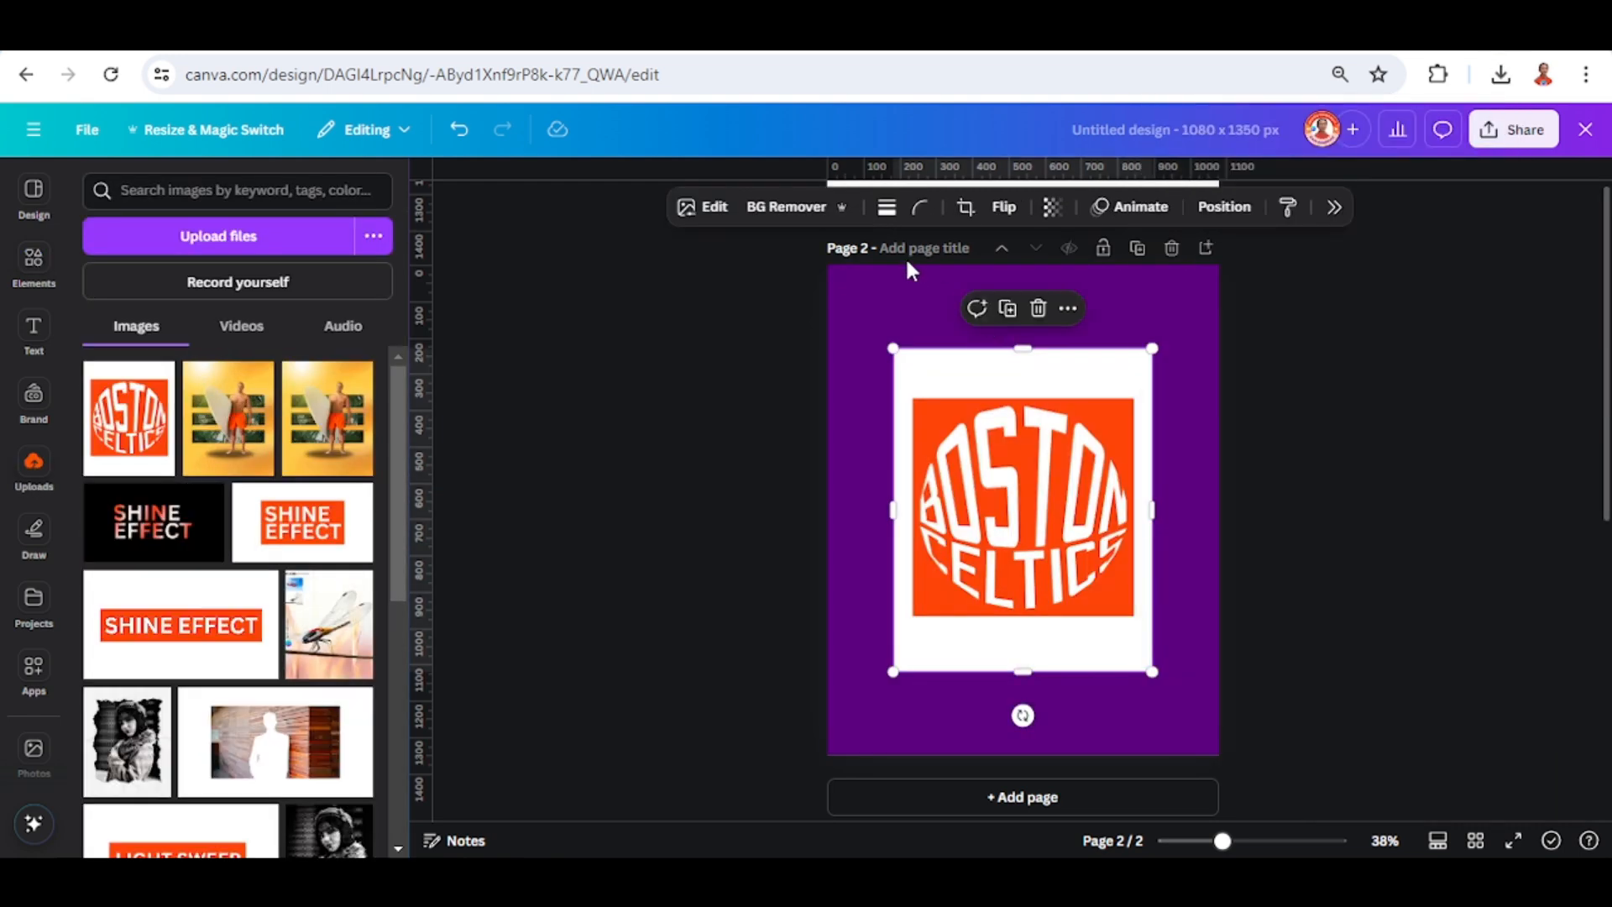
pyautogui.click(778, 211)
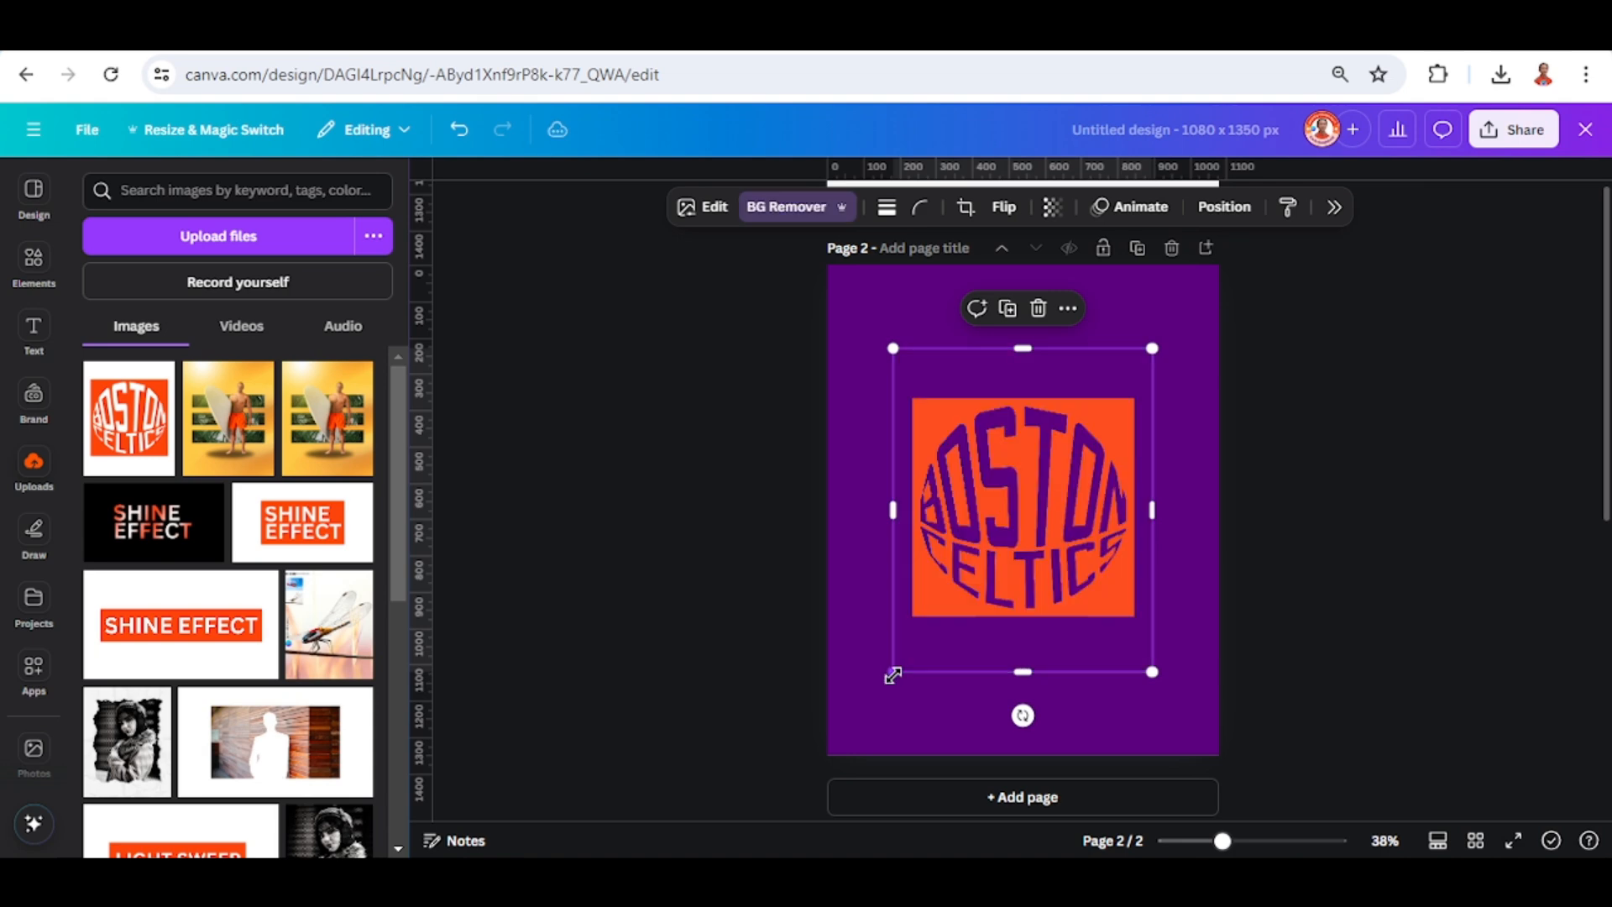
pyautogui.moveTo(890, 672); pyautogui.dragTo(826, 755)
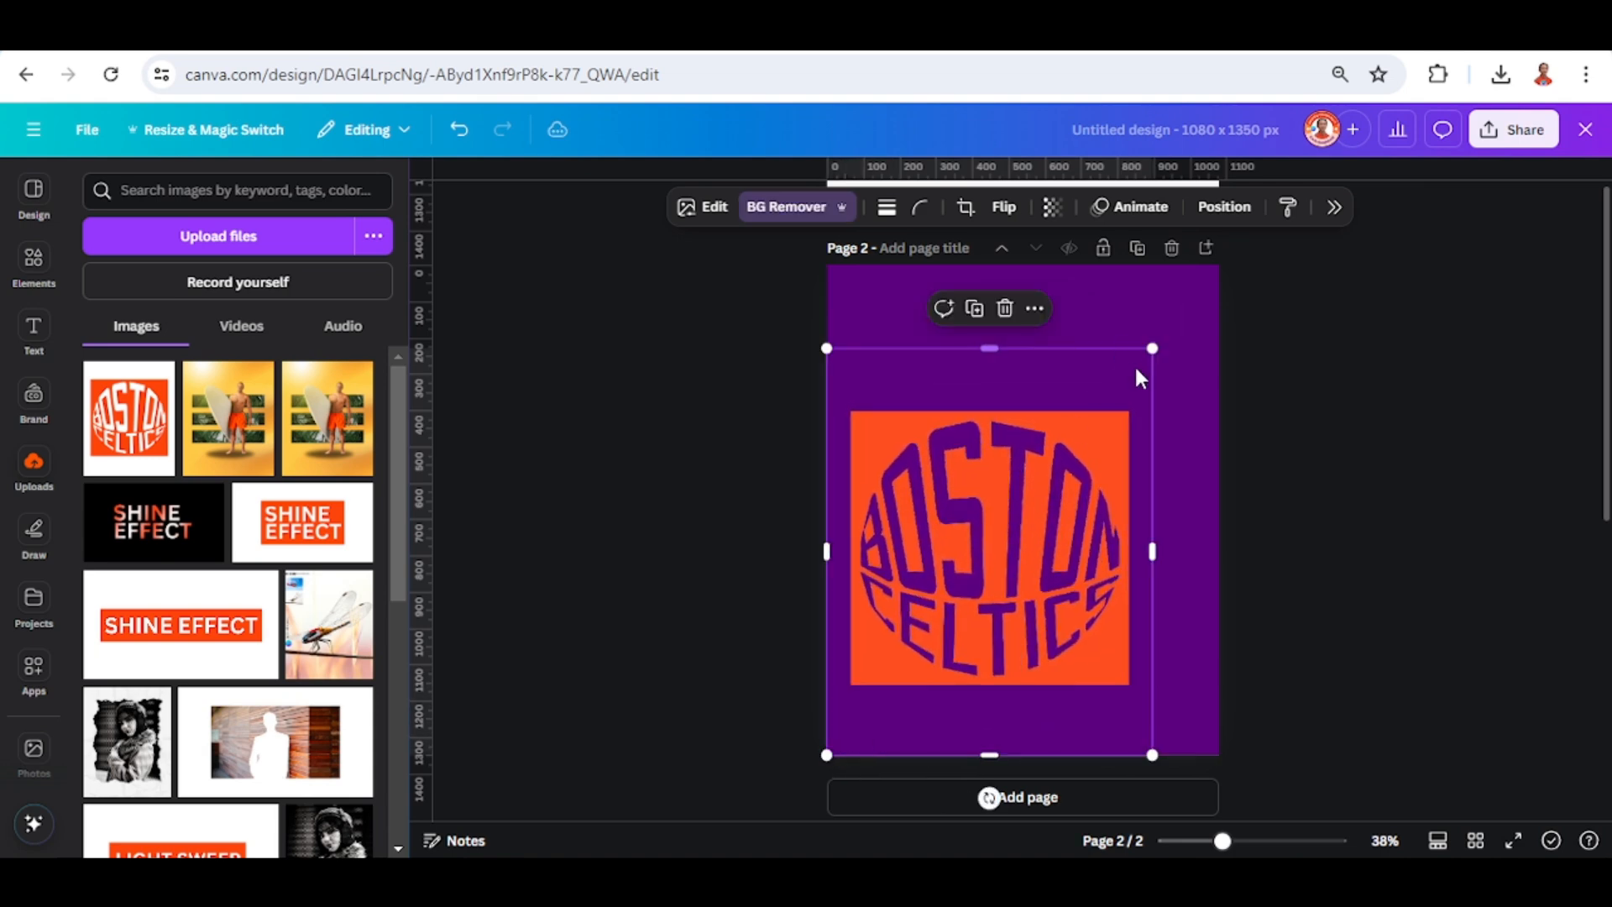
pyautogui.moveTo(1150, 343); pyautogui.dragTo(1220, 265)
# - Copy the basketball layer from page 1 and paste it over the lettering image on page 2
pyautogui.scroll(5, 1092, 555)
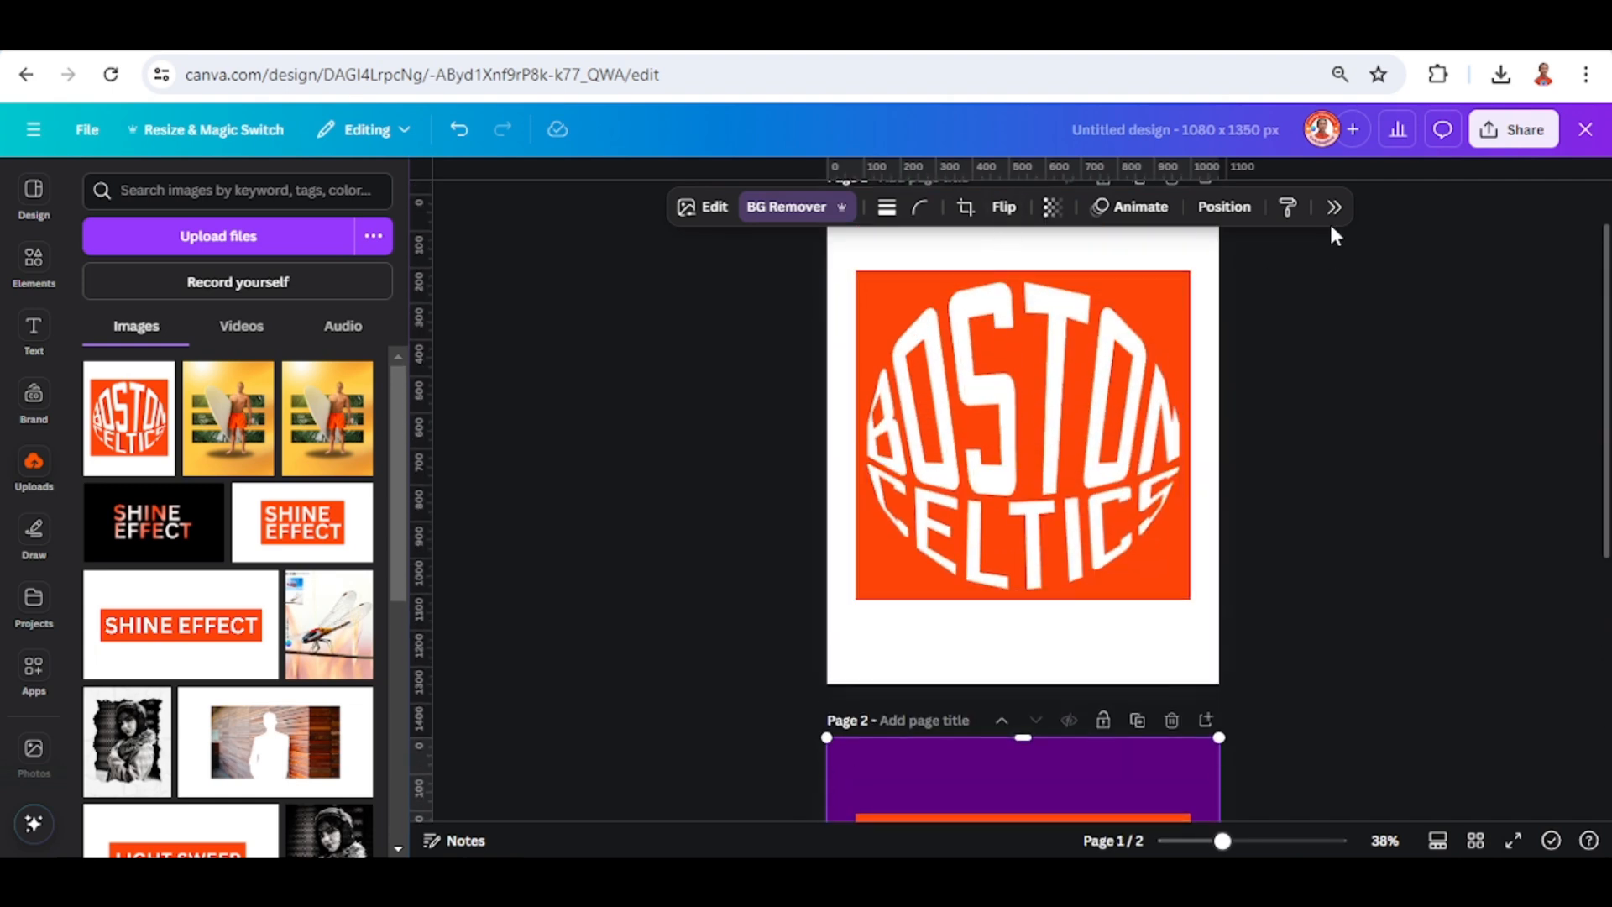
pyautogui.click(1089, 427)
pyautogui.click(1109, 207)
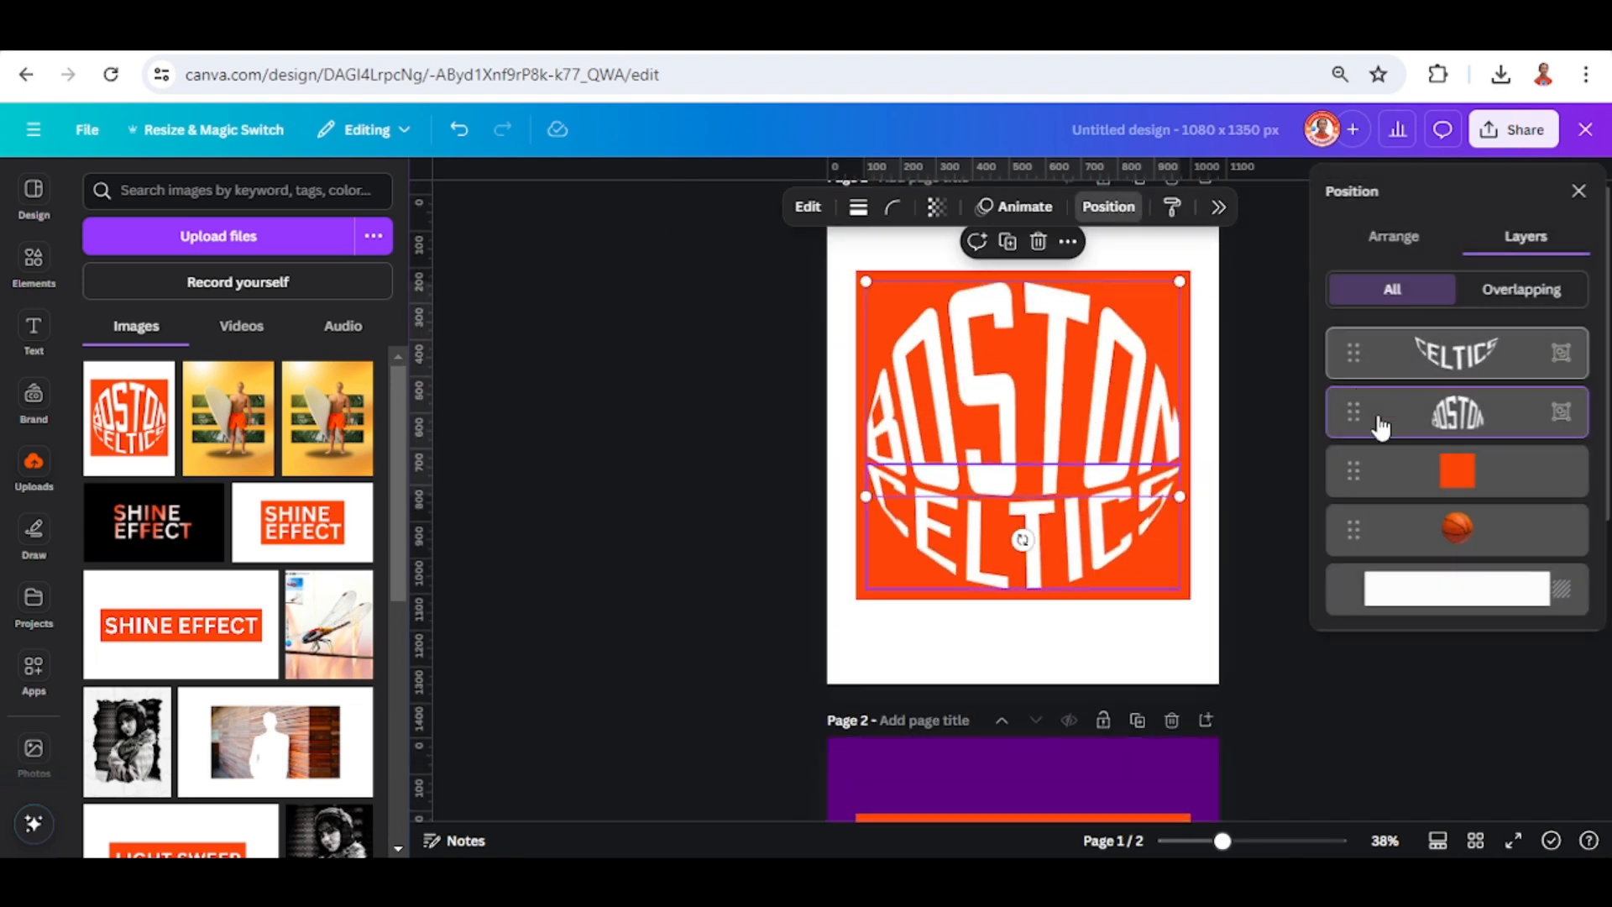
pyautogui.click(1468, 536)
pyautogui.rightClick(1466, 531)
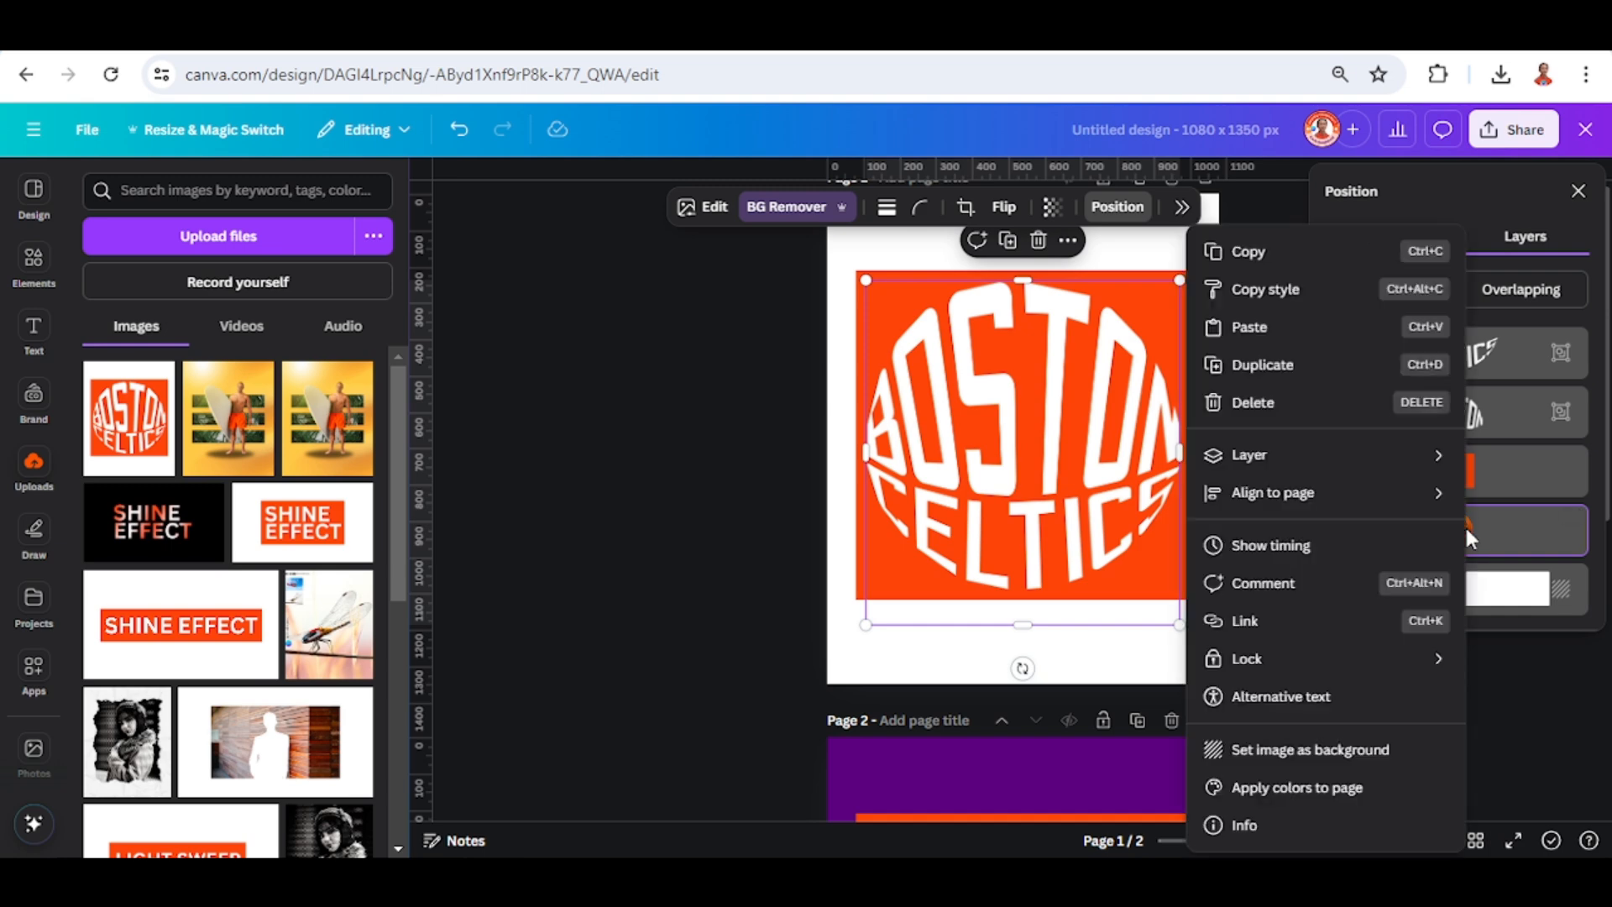
pyautogui.click(1252, 251)
pyautogui.scroll(-5, 1086, 573)
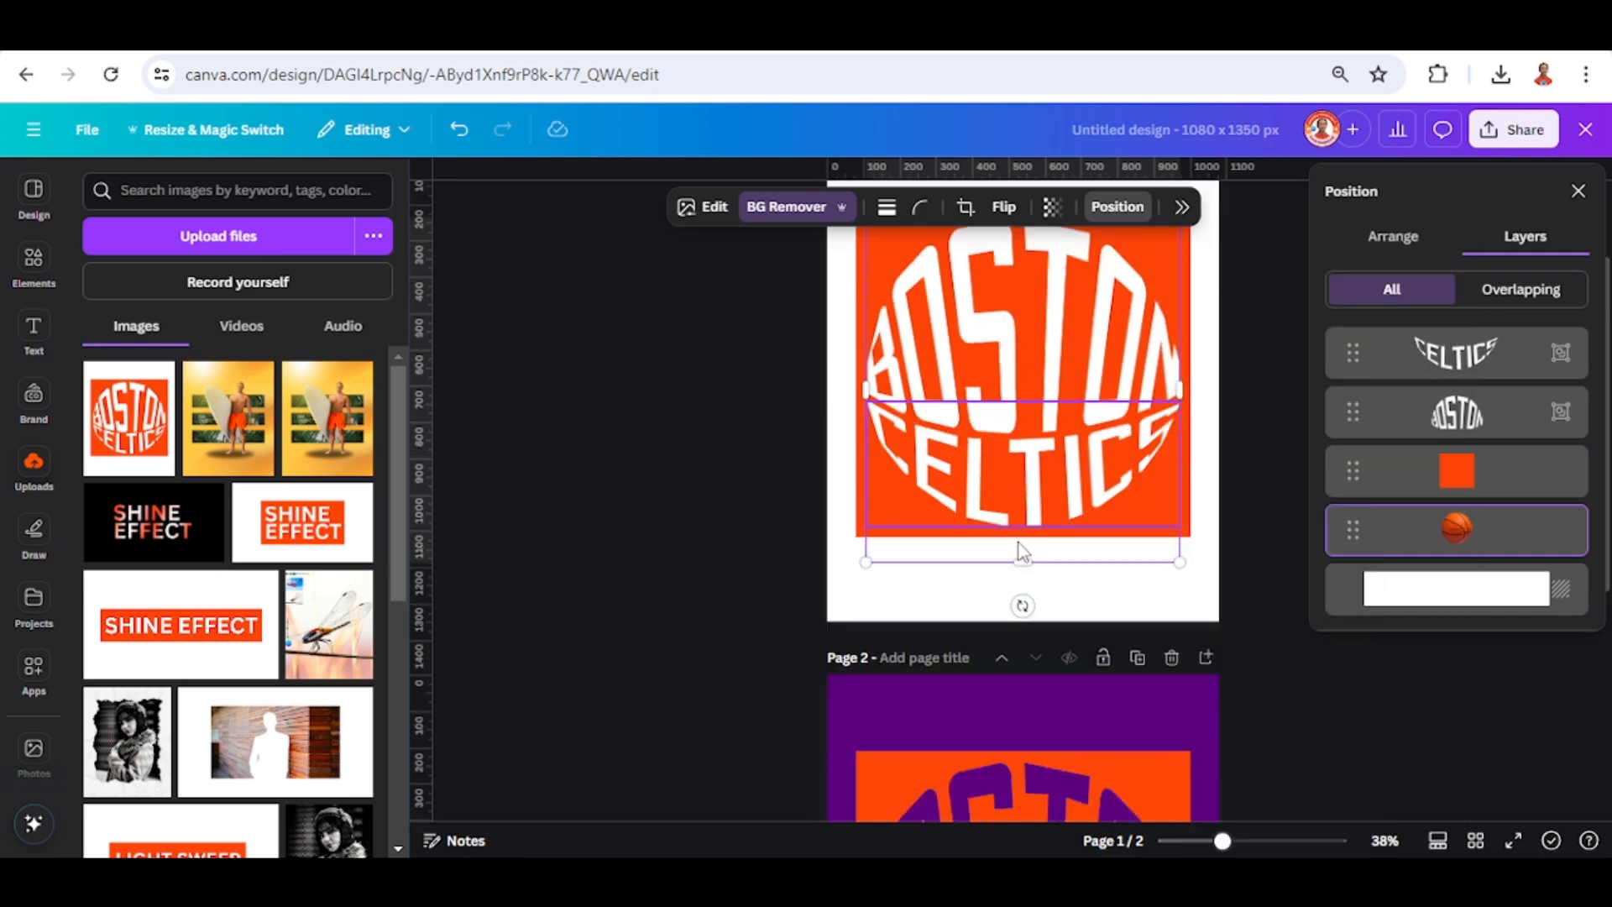
pyautogui.rightClick(1091, 582)
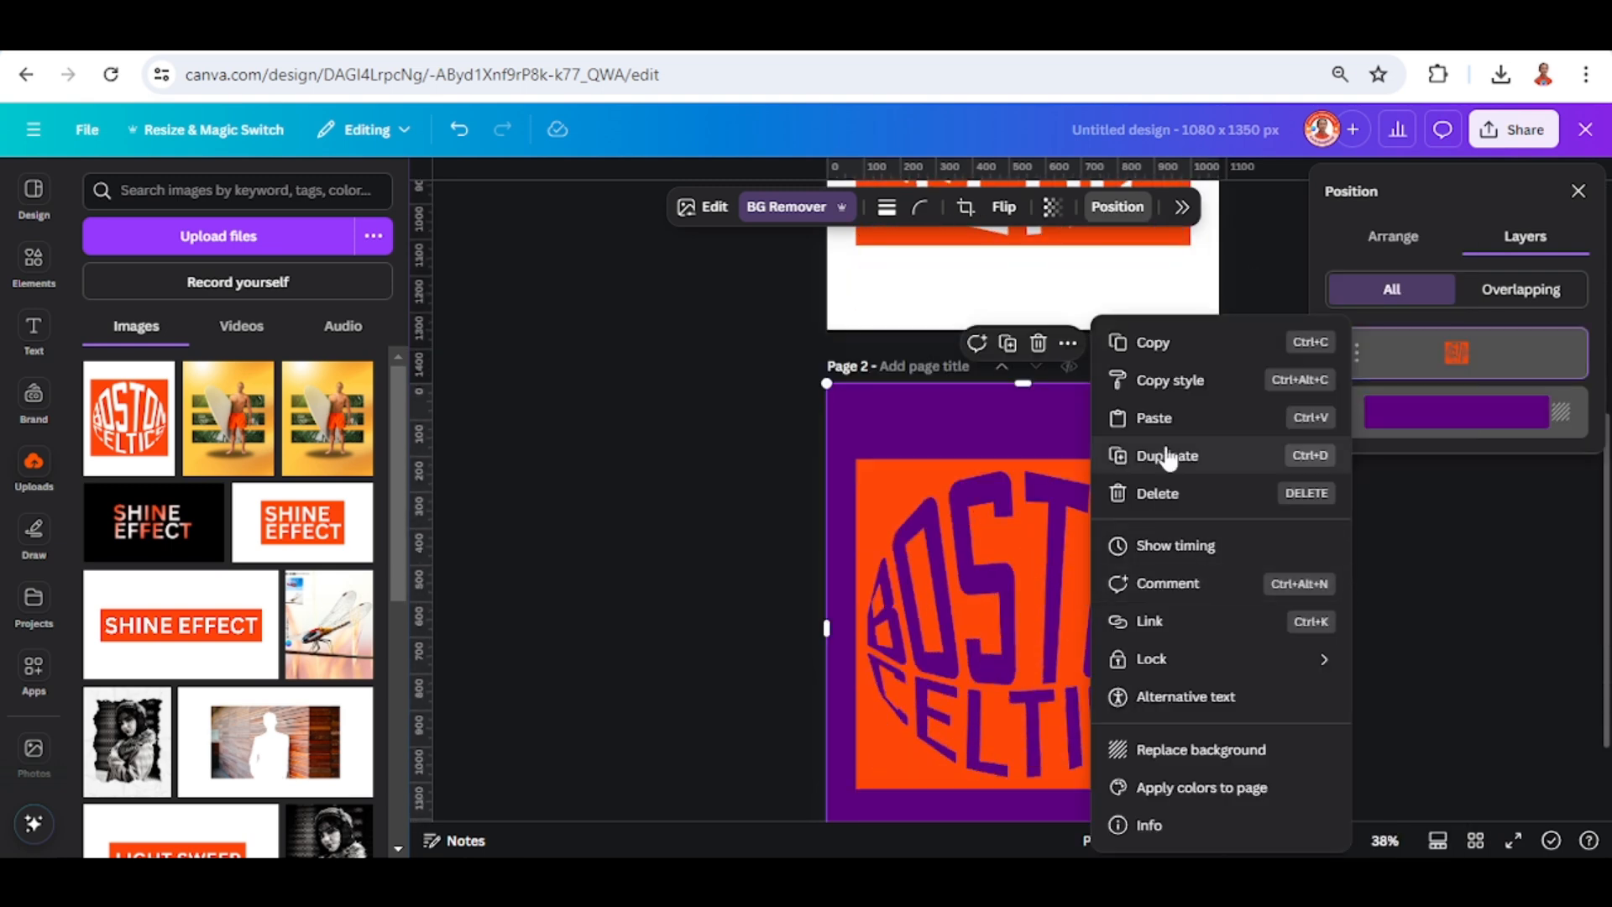
pyautogui.click(1159, 417)
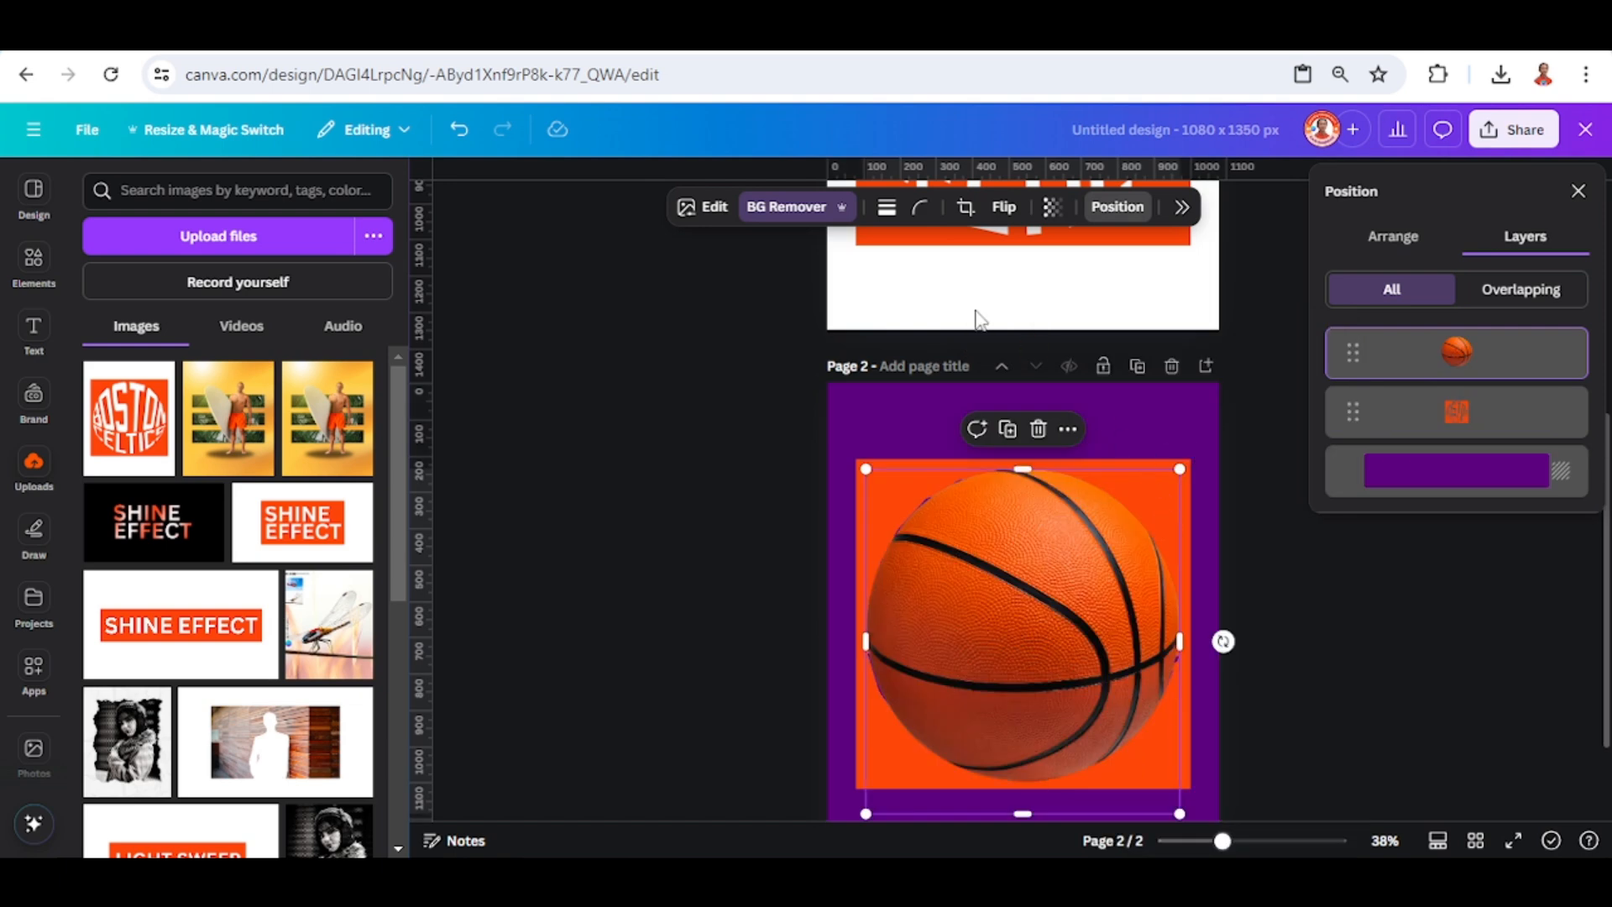
# - Recolour the basketball's orange to green with hue 63, saturation 1 and brightness -6
pyautogui.click(724, 209)
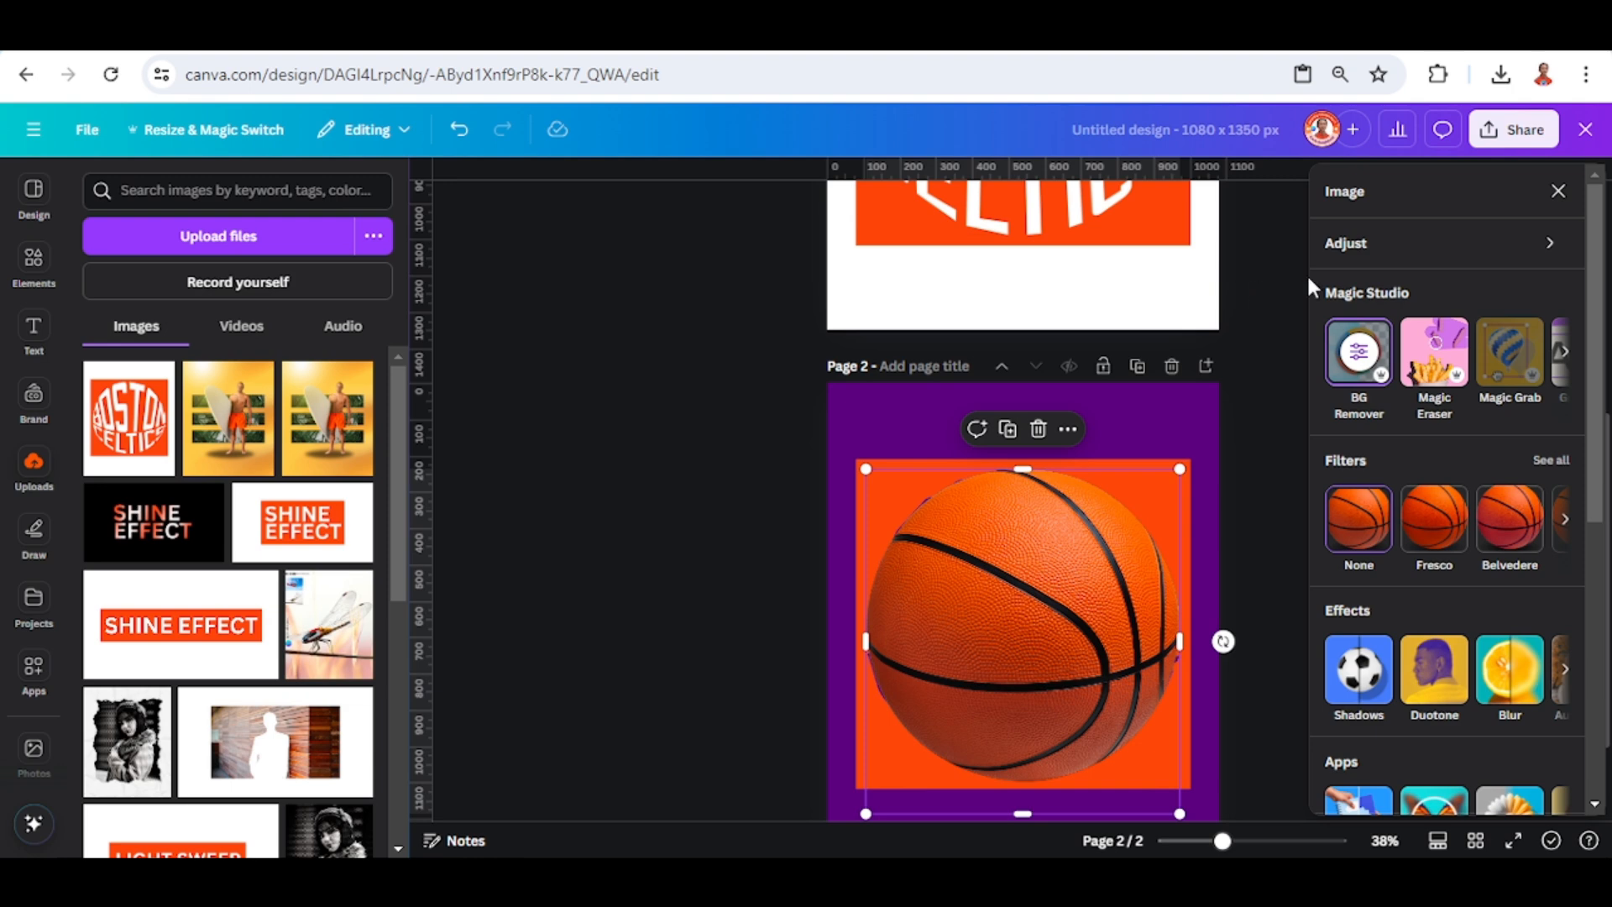
pyautogui.click(1441, 251)
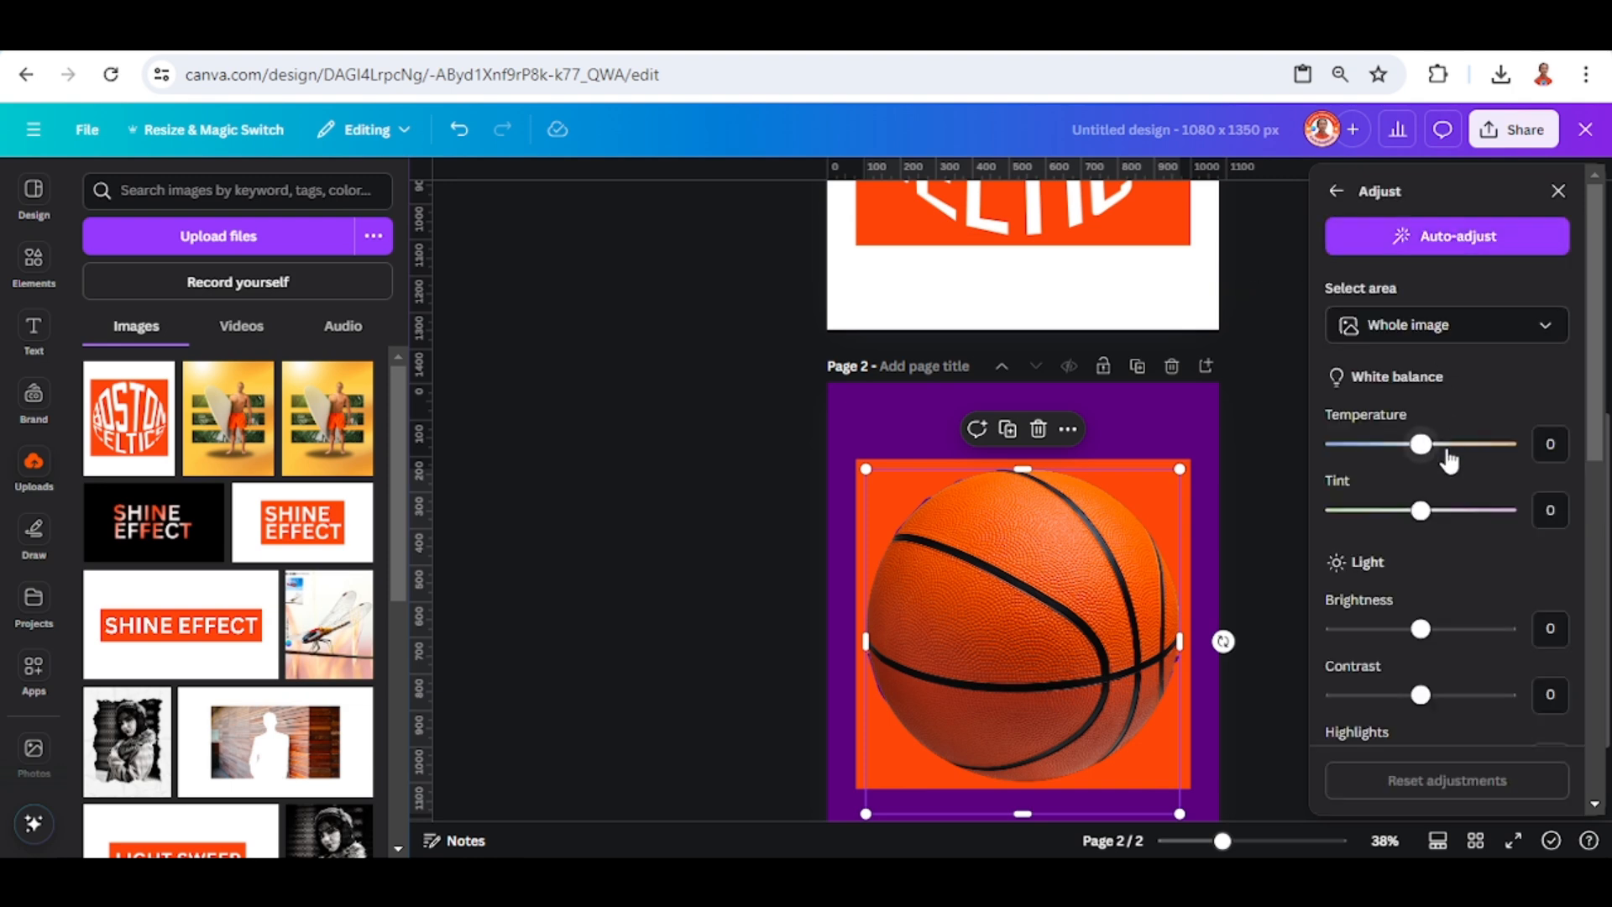
pyautogui.scroll(-8, 1446, 453)
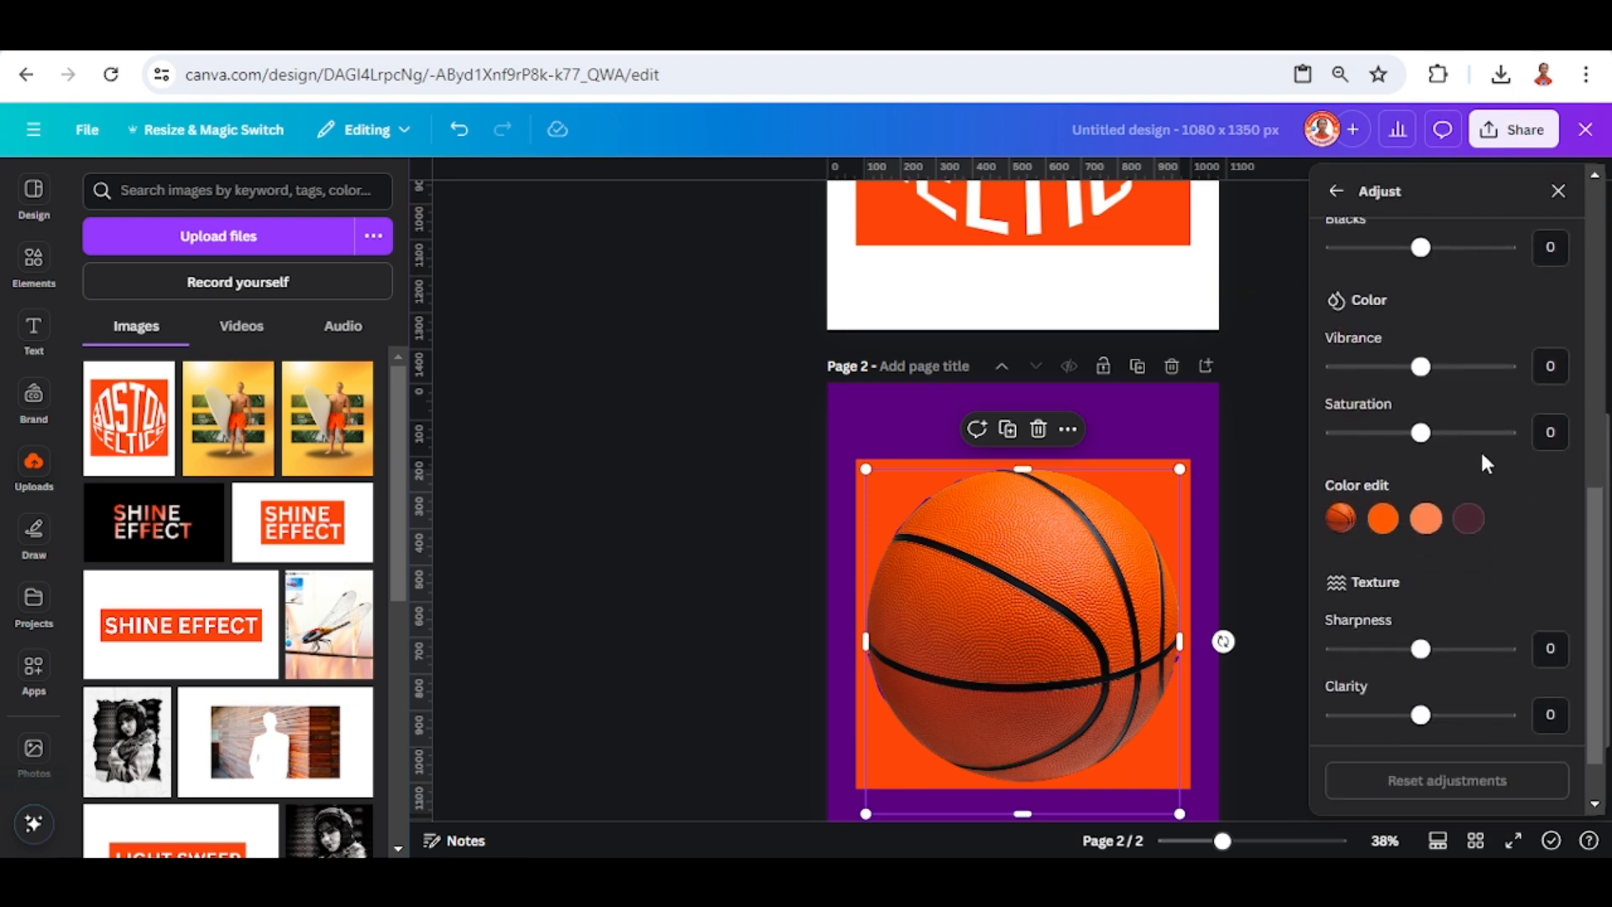
pyautogui.click(1383, 521)
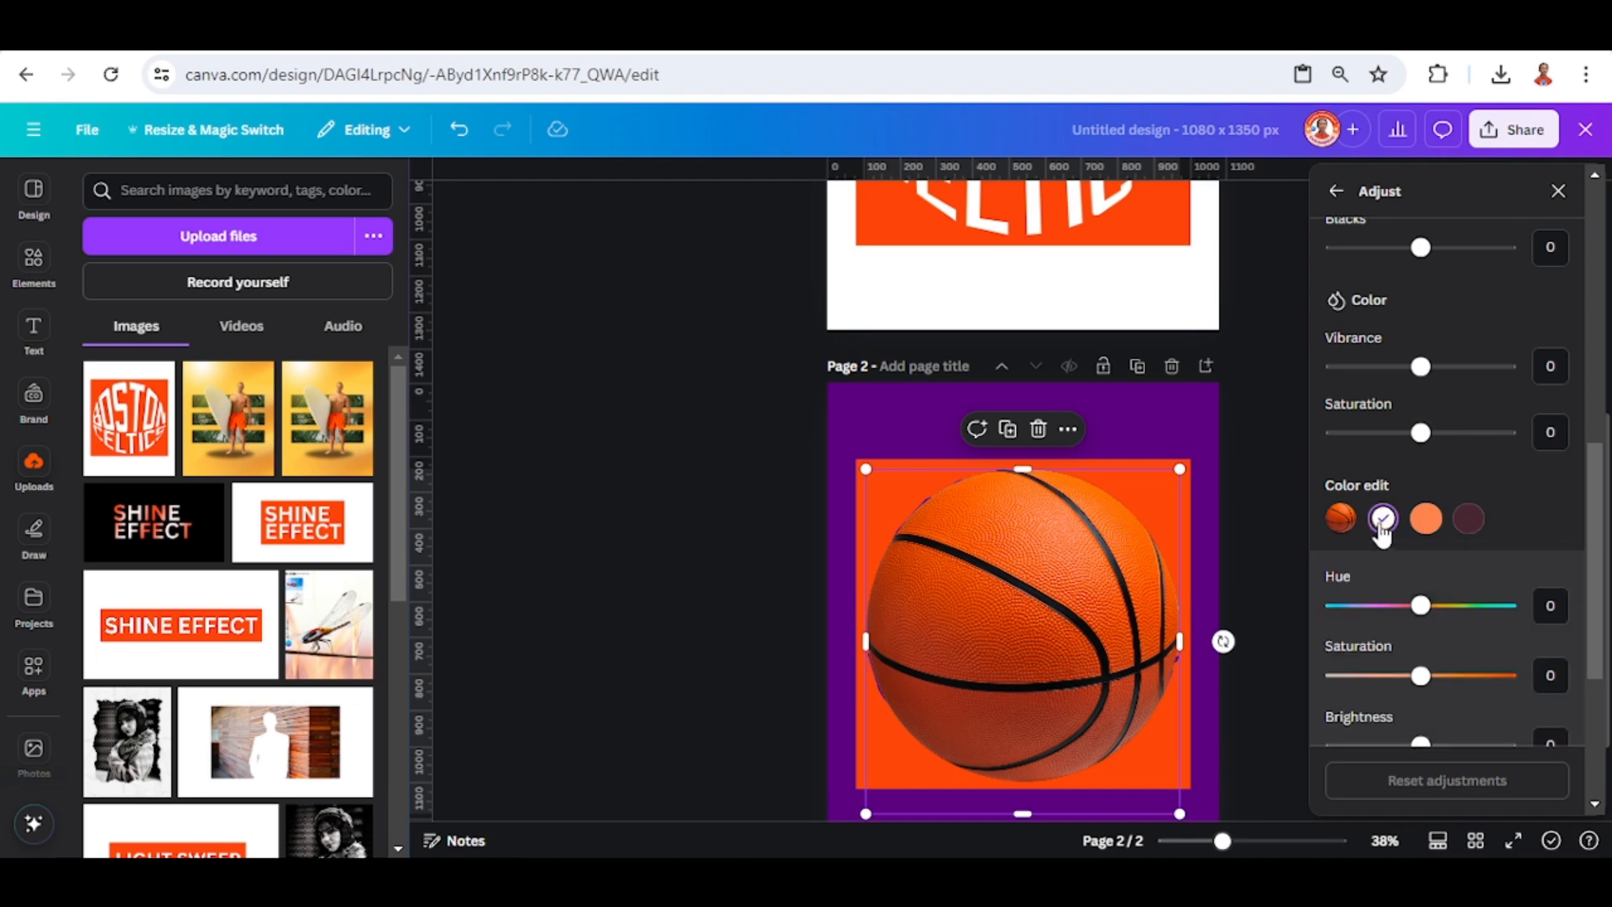
pyautogui.click(1474, 606)
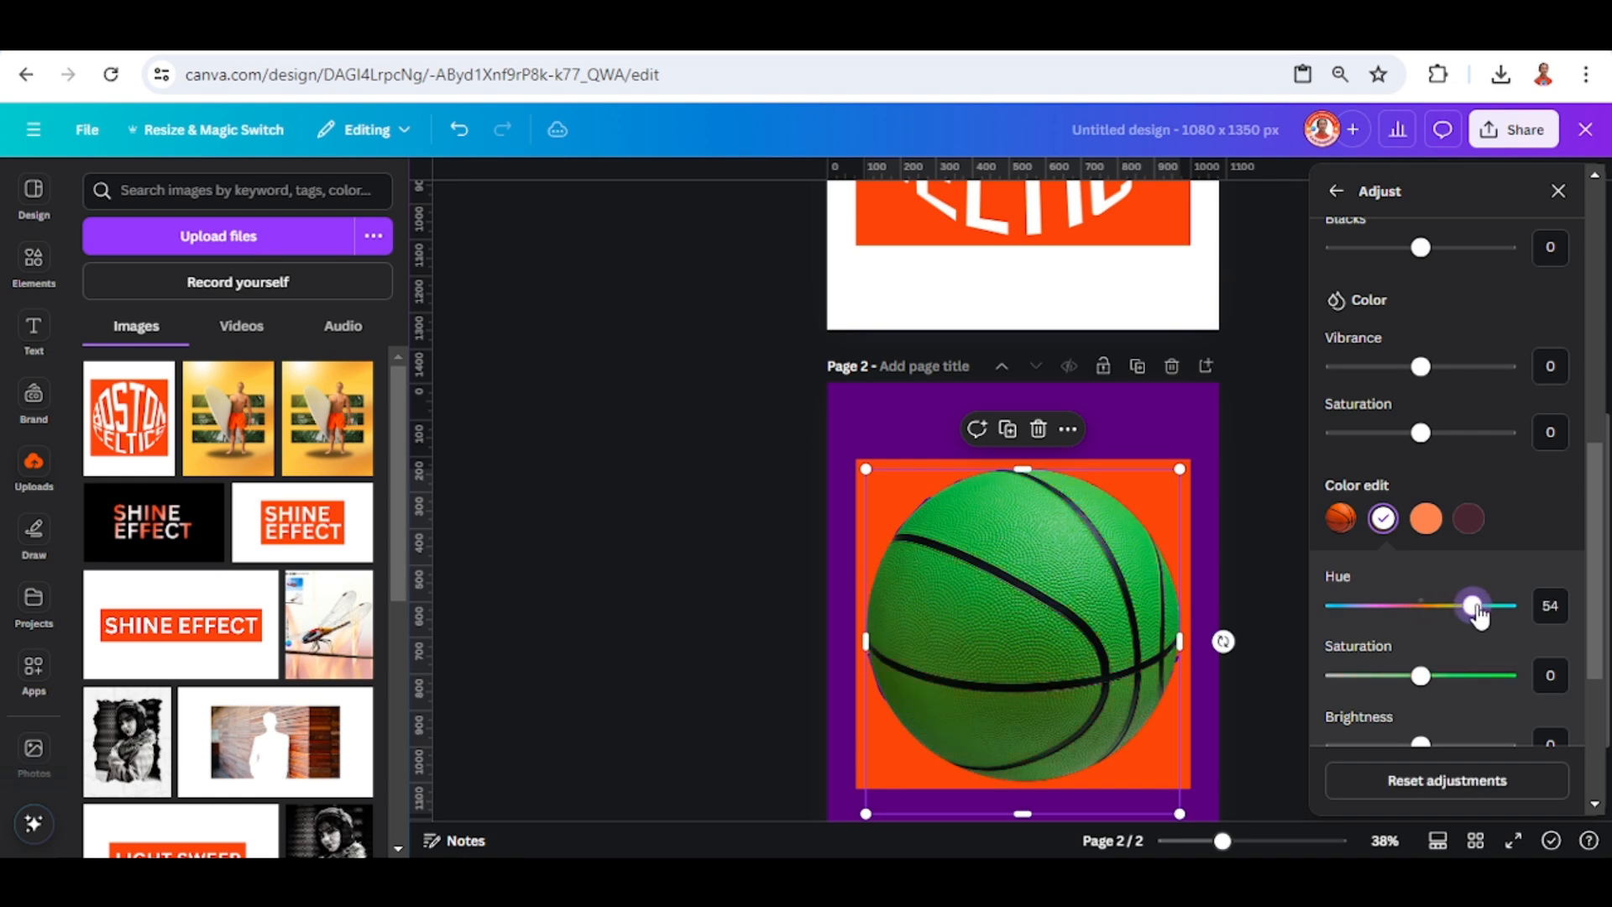
pyautogui.click(1482, 606)
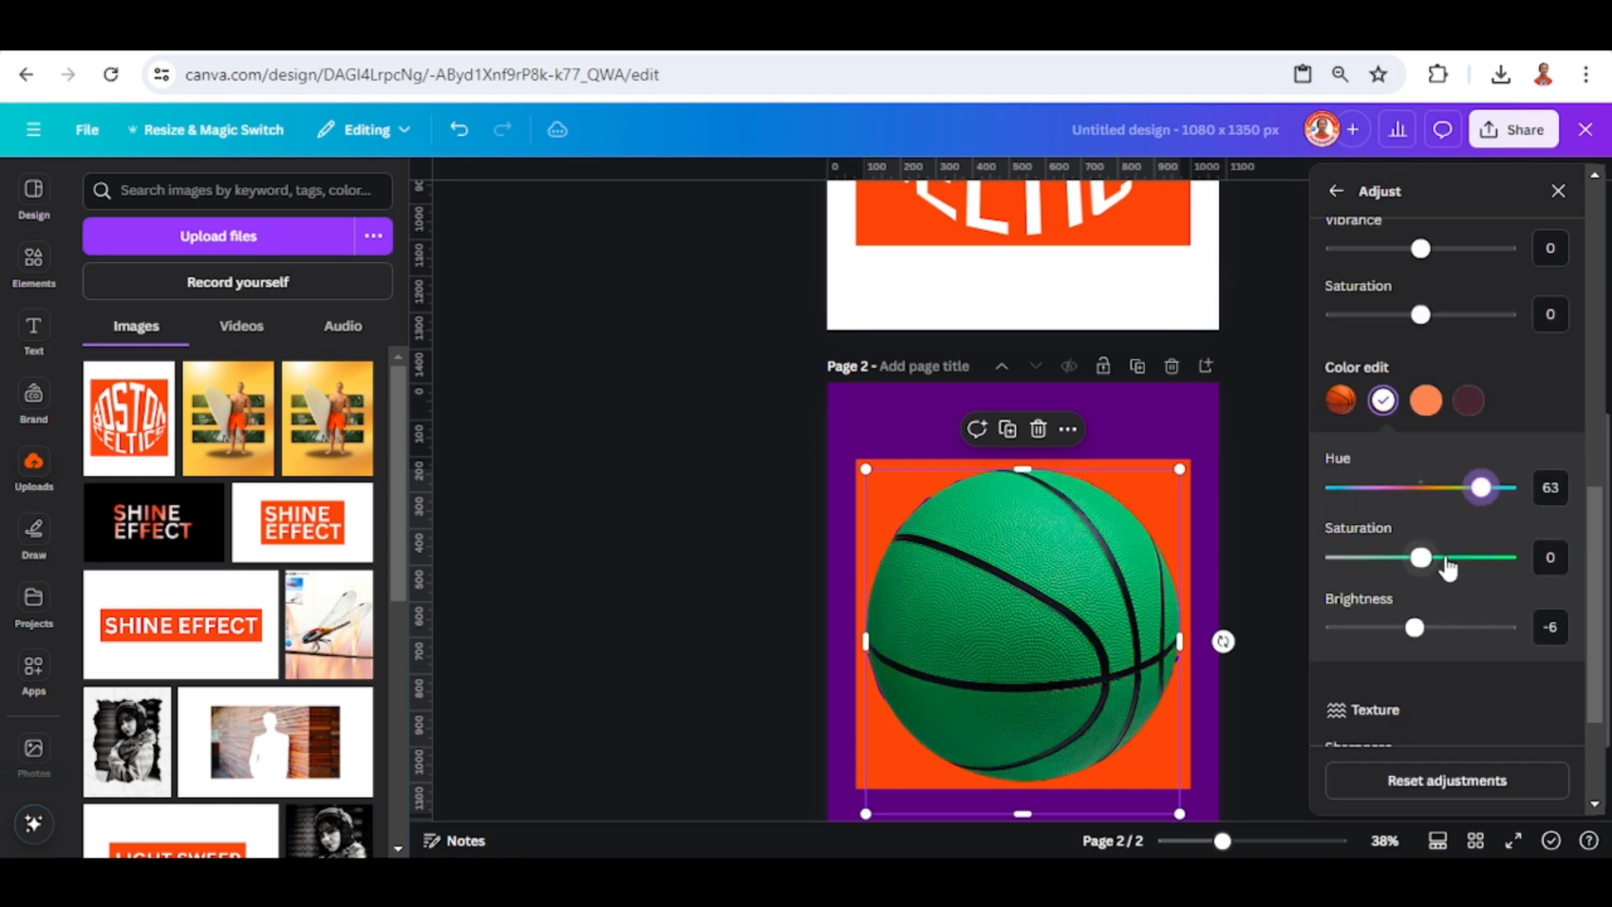
pyautogui.click(1444, 558)
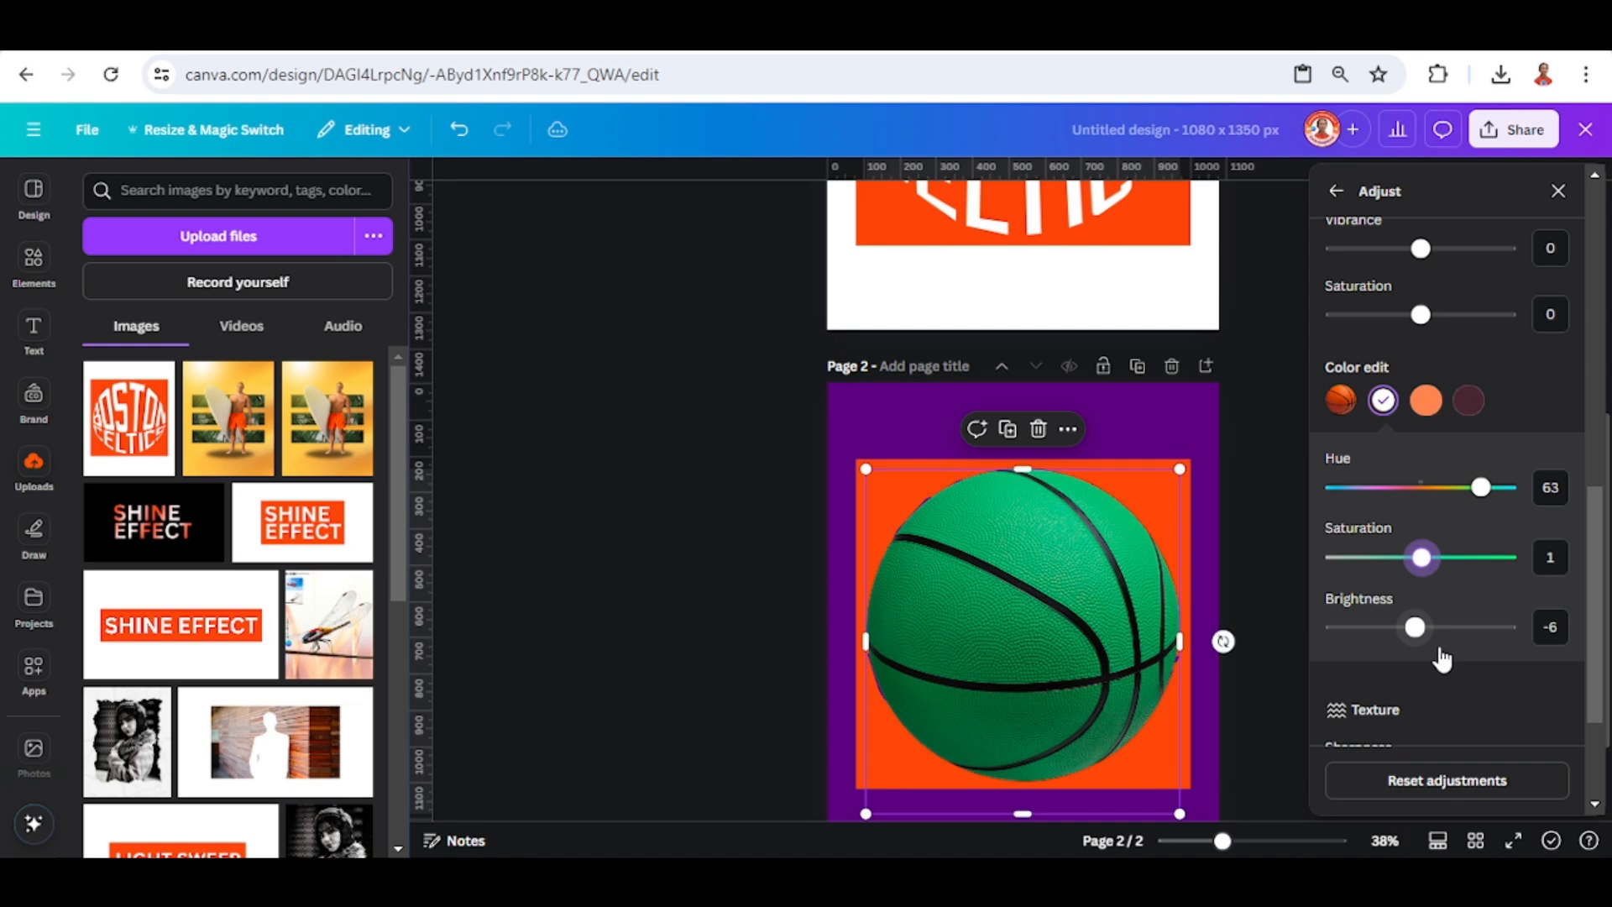
pyautogui.click(1177, 610)
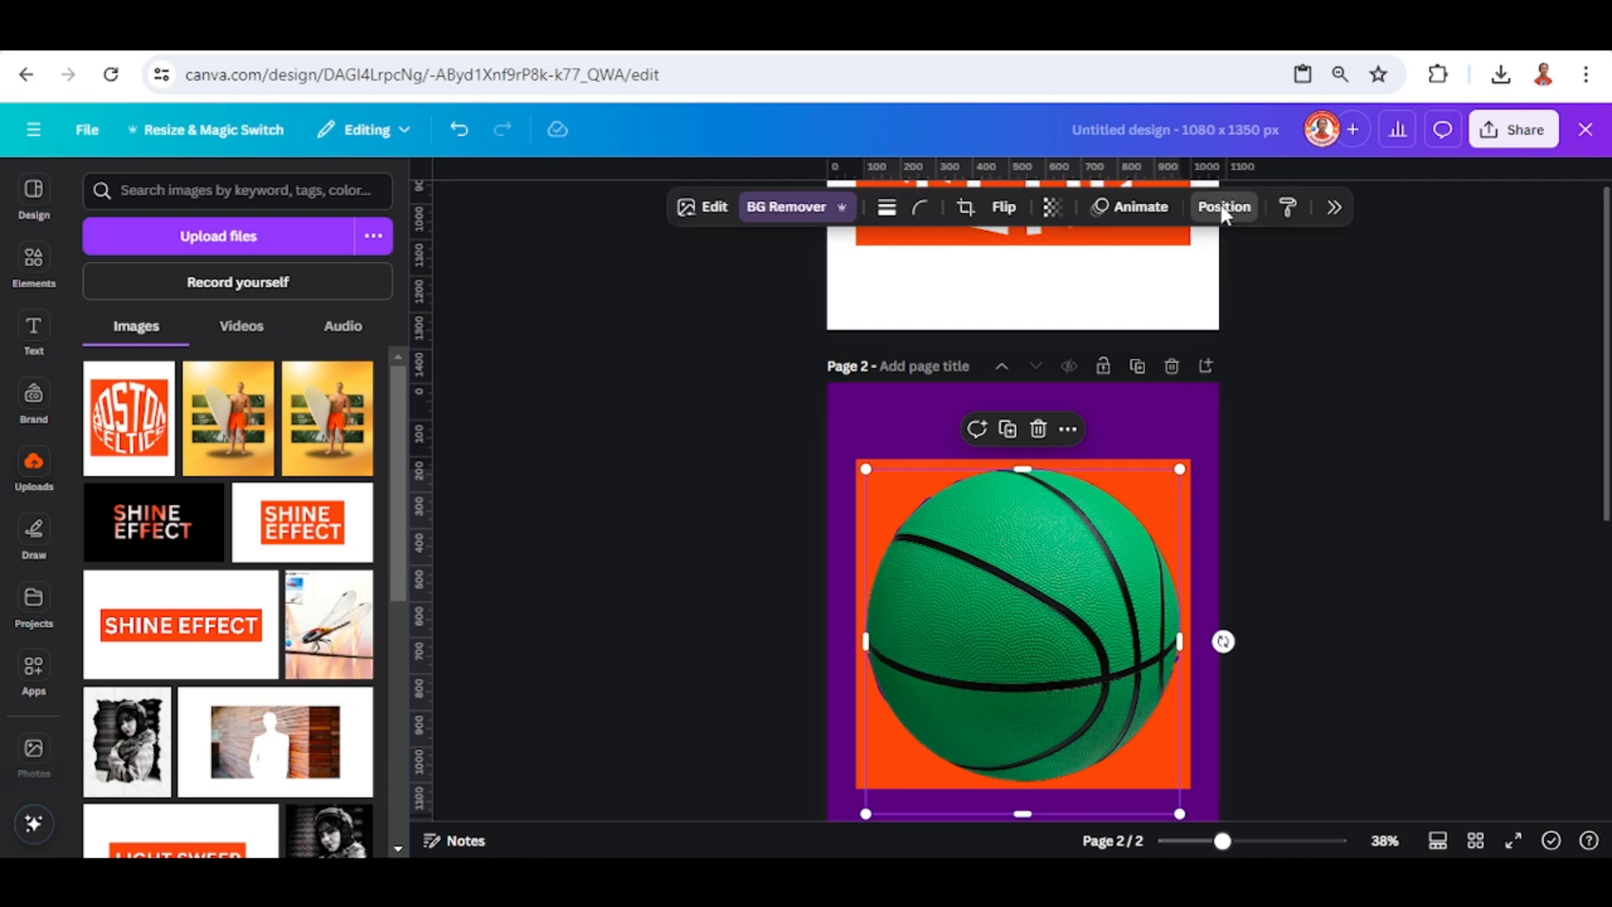
# - Move the green basketball layer beneath the lettering image and set page 2's background to the brand orange
pyautogui.click(1224, 206)
pyautogui.moveTo(1504, 360); pyautogui.dragTo(1501, 431)
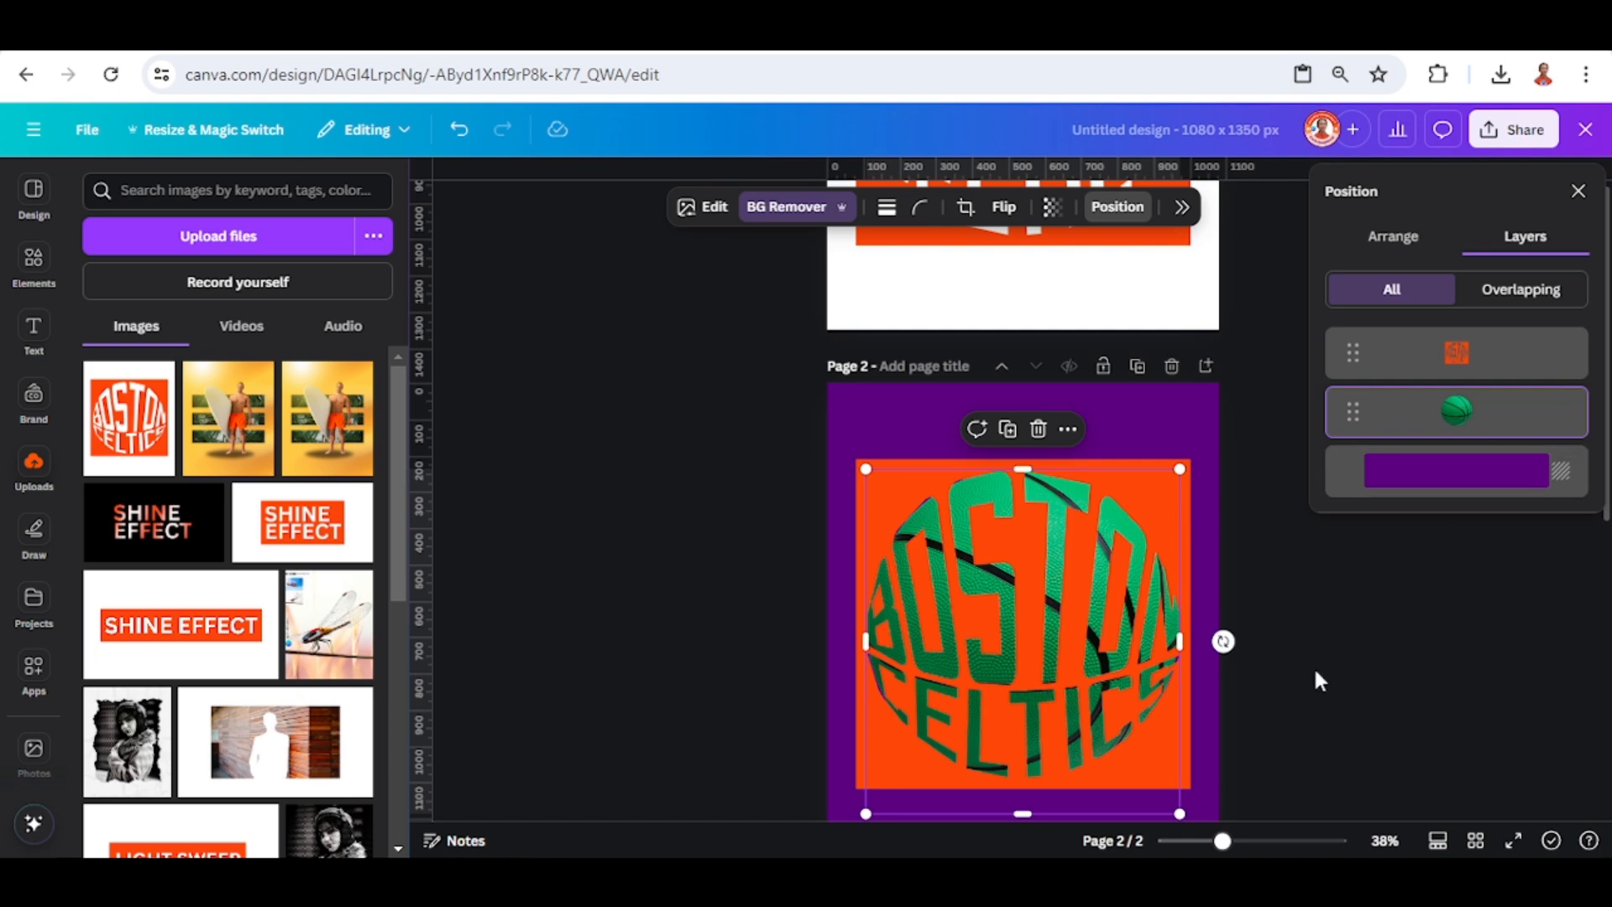
pyautogui.click(1182, 403)
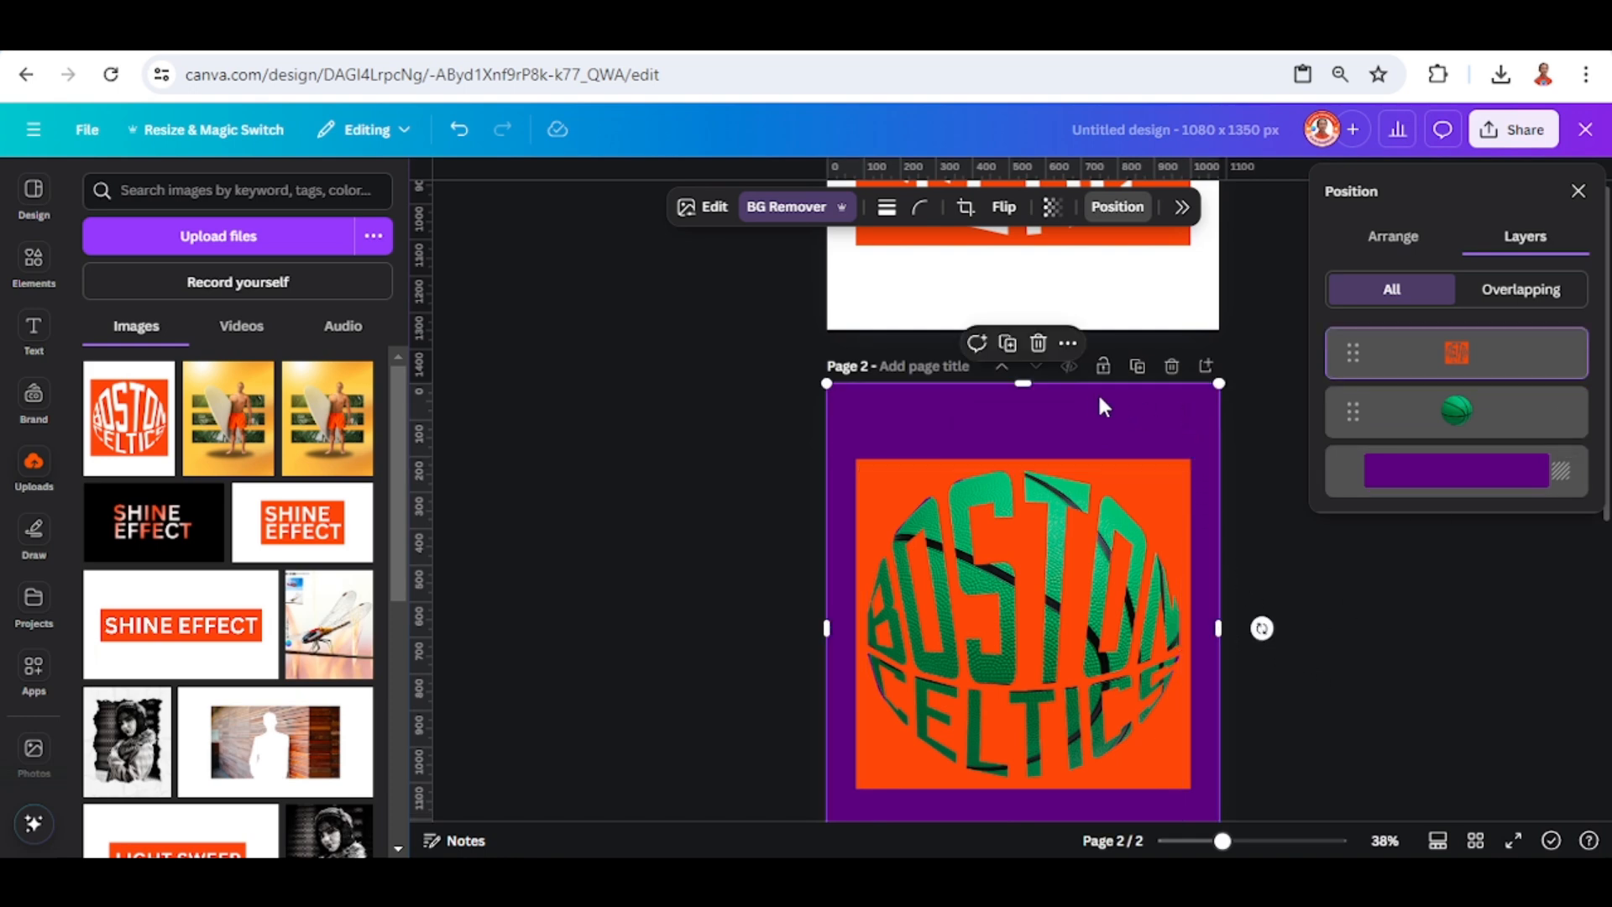
pyautogui.click(1181, 407)
pyautogui.click(893, 206)
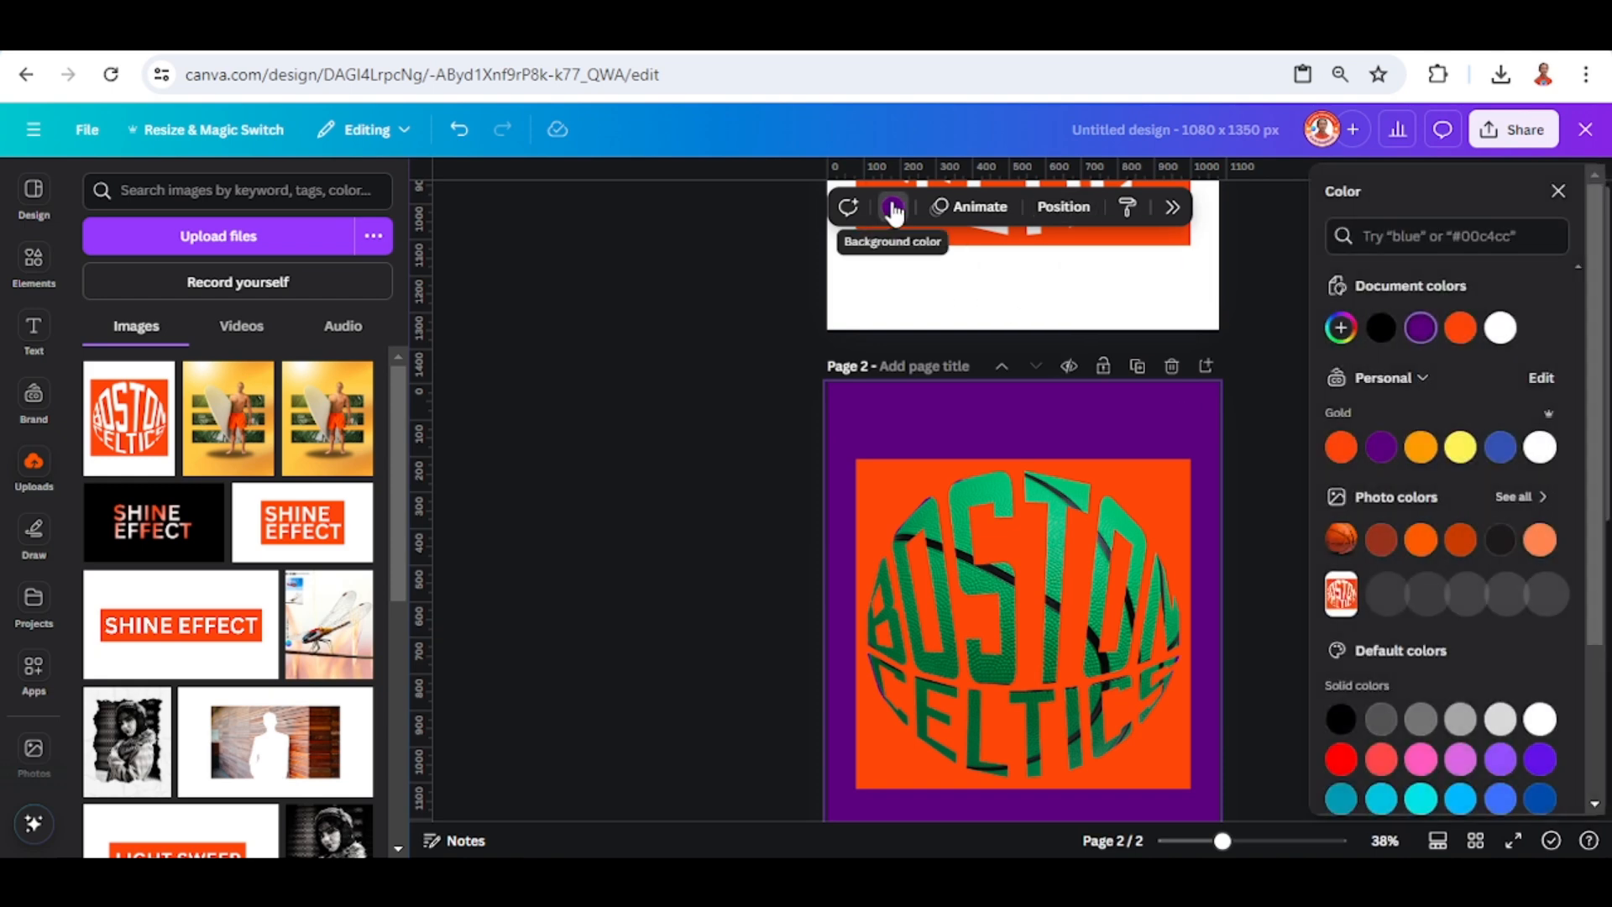
pyautogui.click(1342, 450)
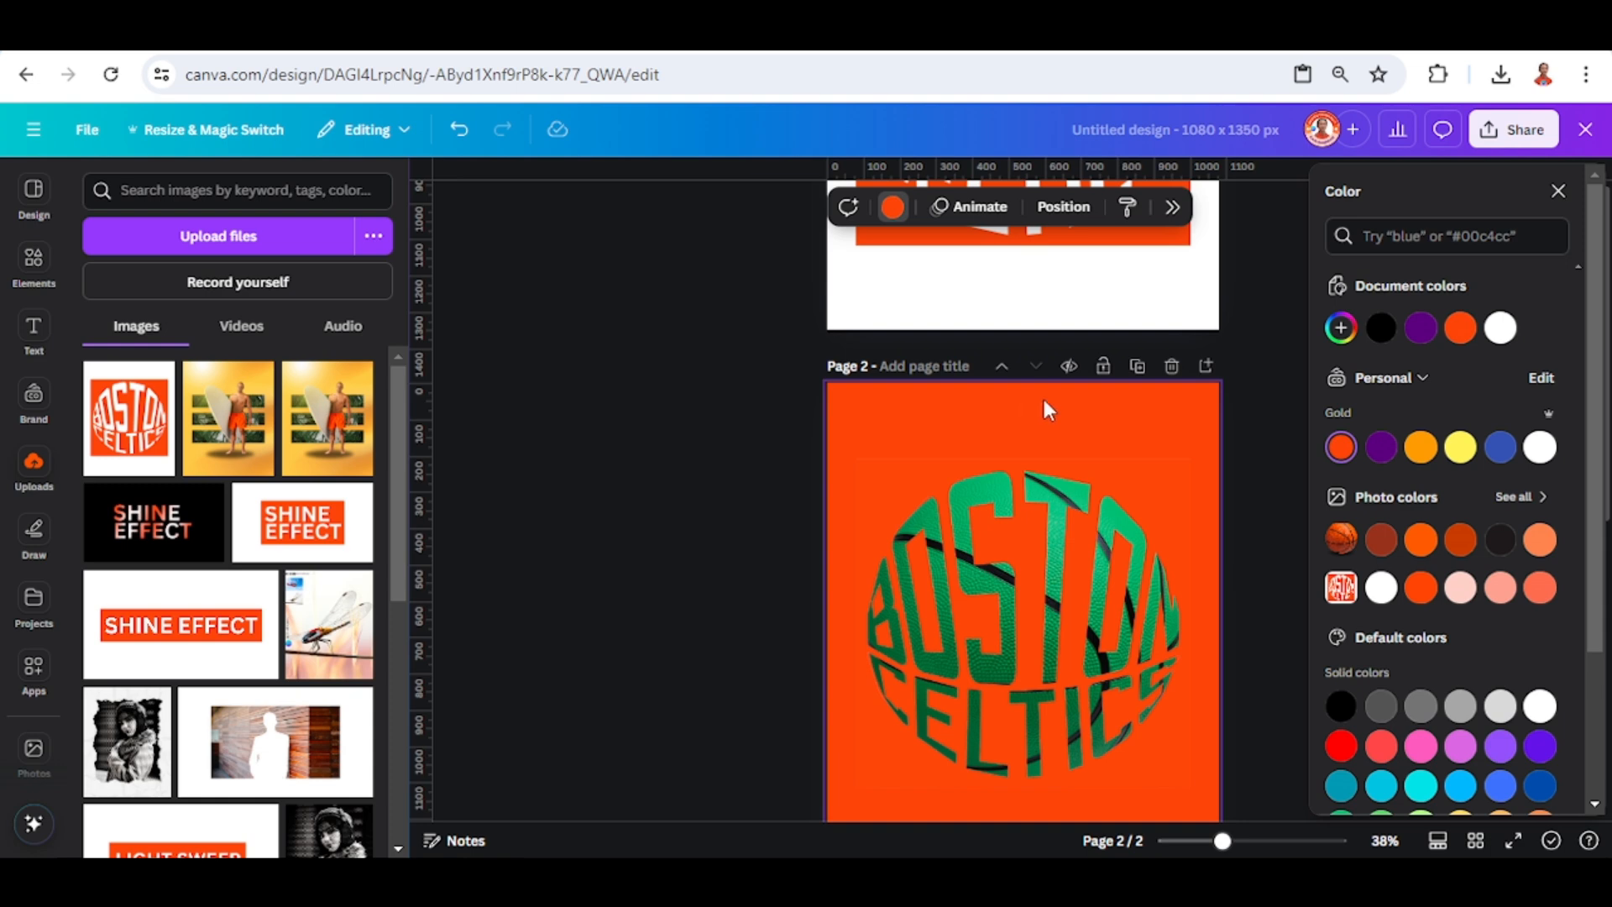
# - Download only page 2 as a PNG at size 1
pyautogui.click(1511, 130)
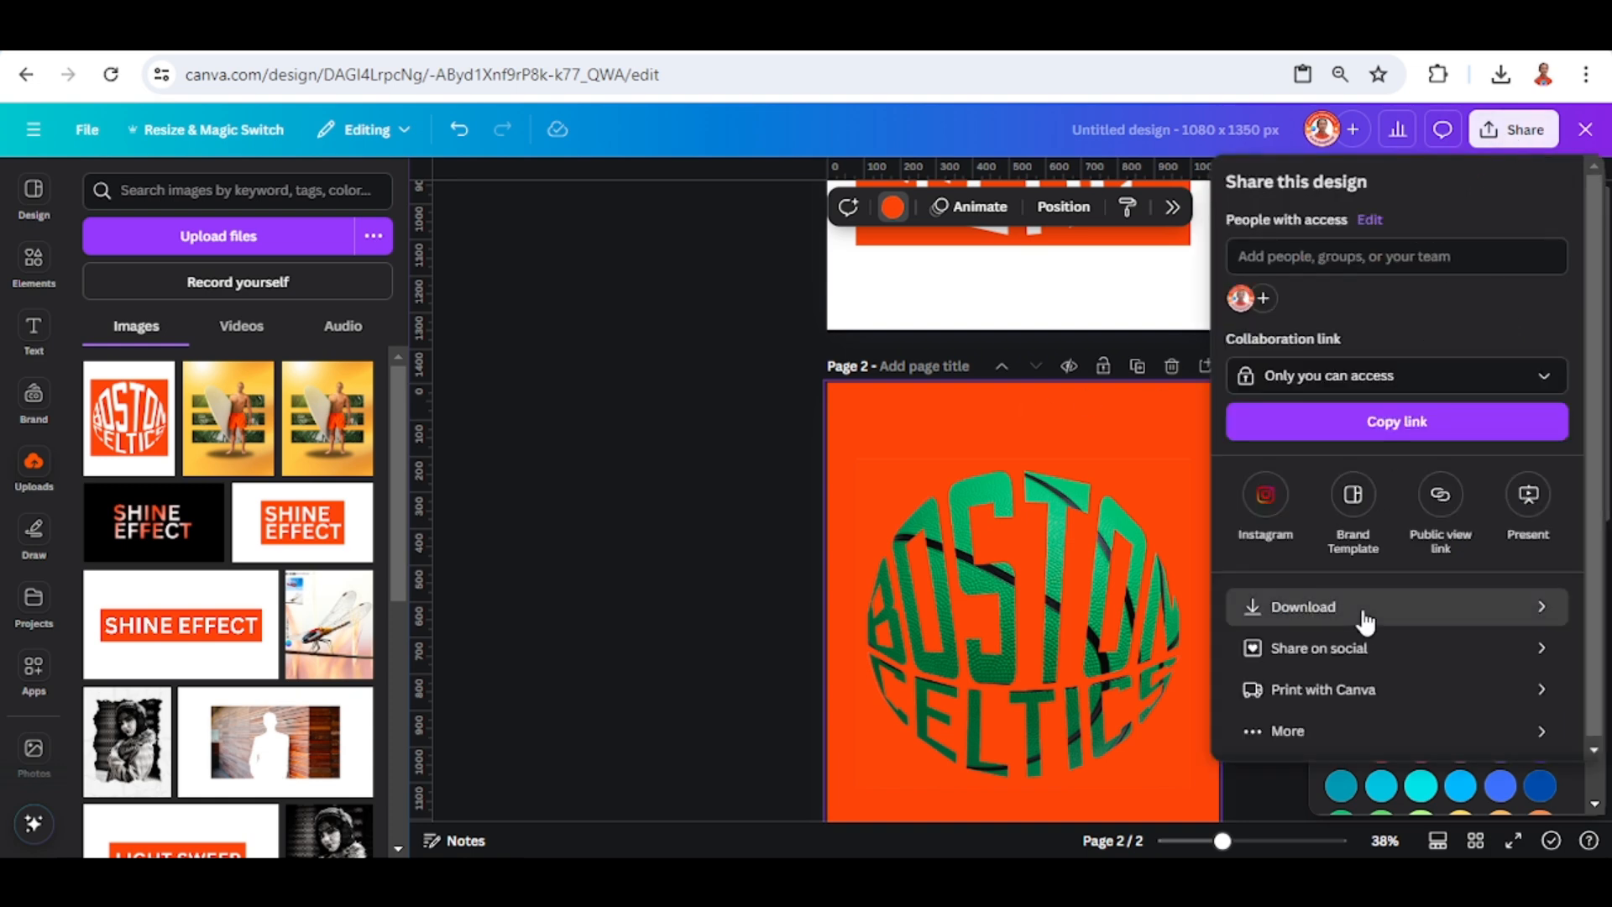
pyautogui.click(1363, 609)
pyautogui.click(1564, 489)
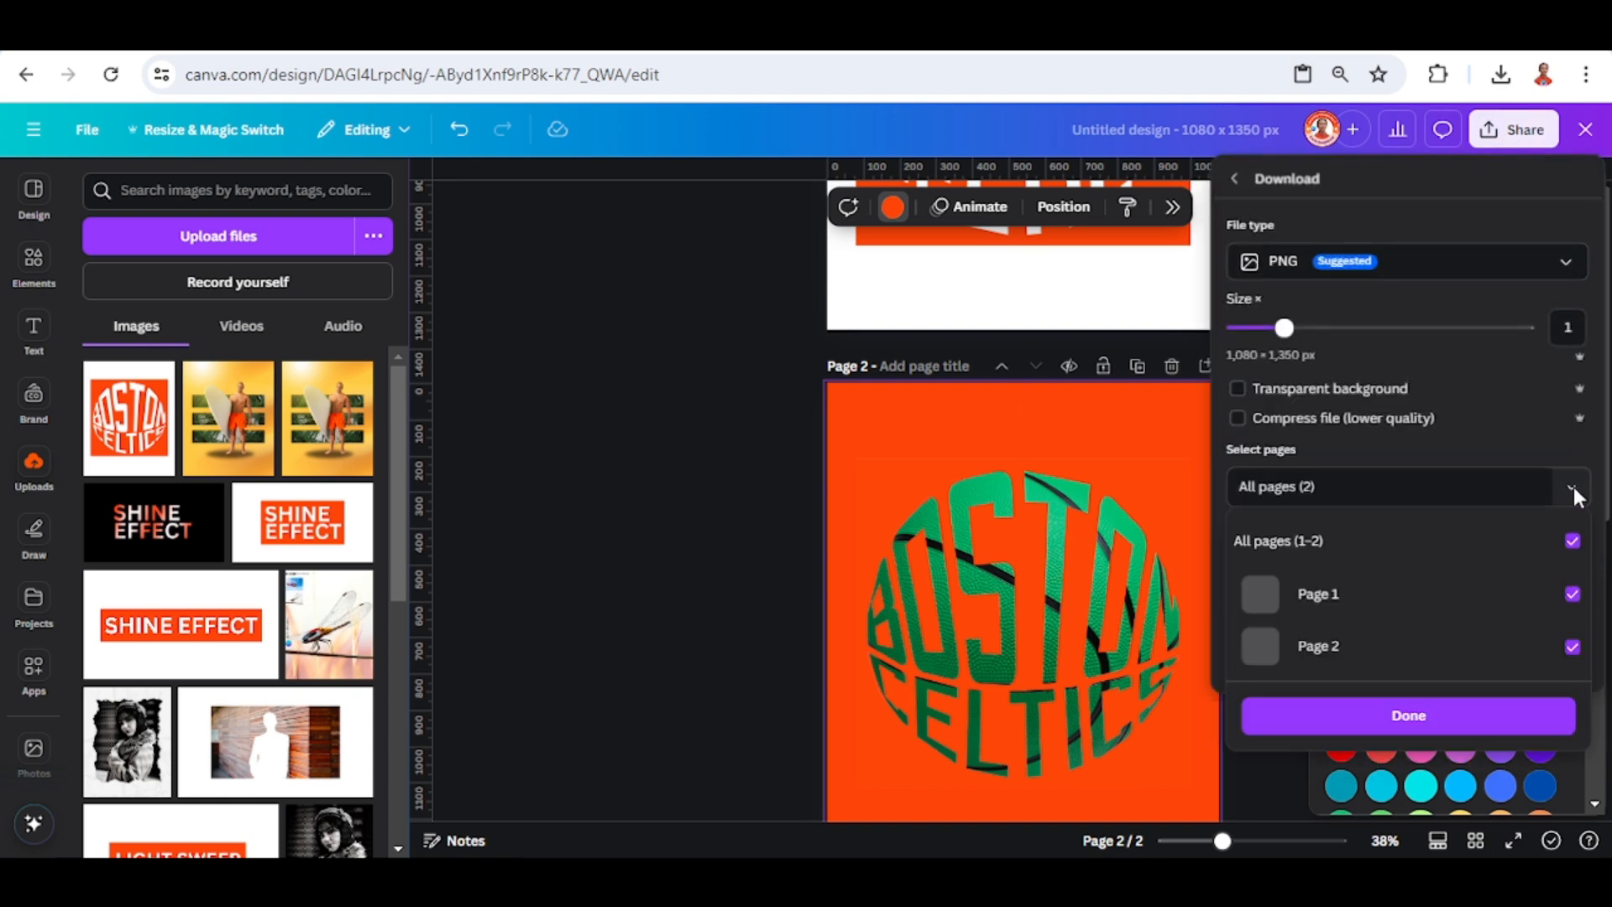
pyautogui.click(1521, 588)
pyautogui.click(1409, 714)
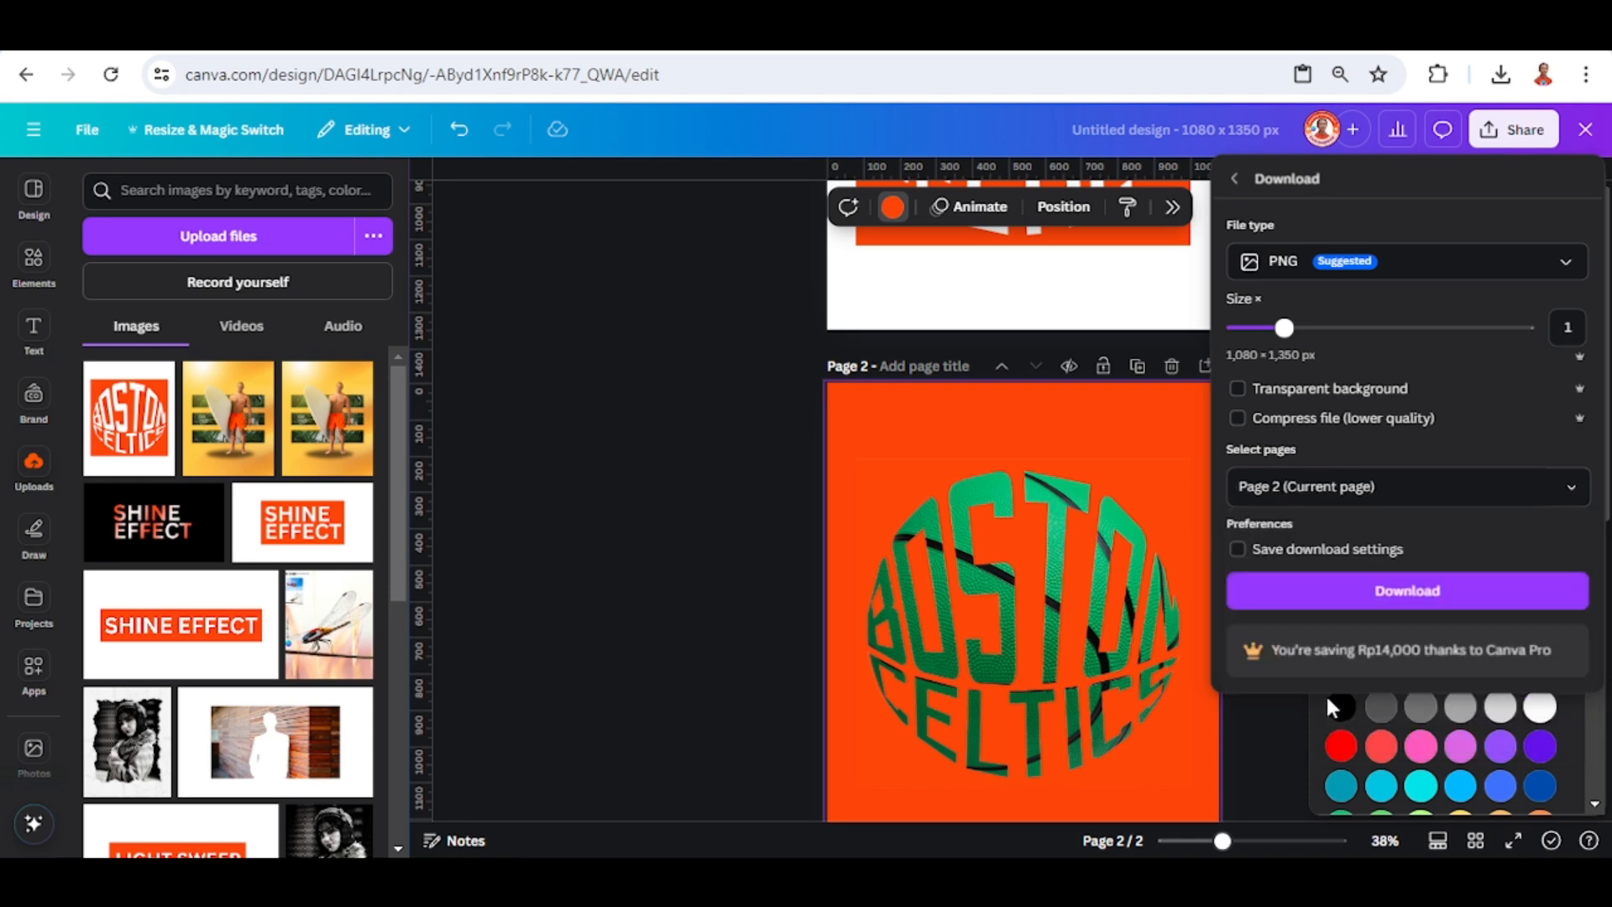
pyautogui.click(1360, 601)
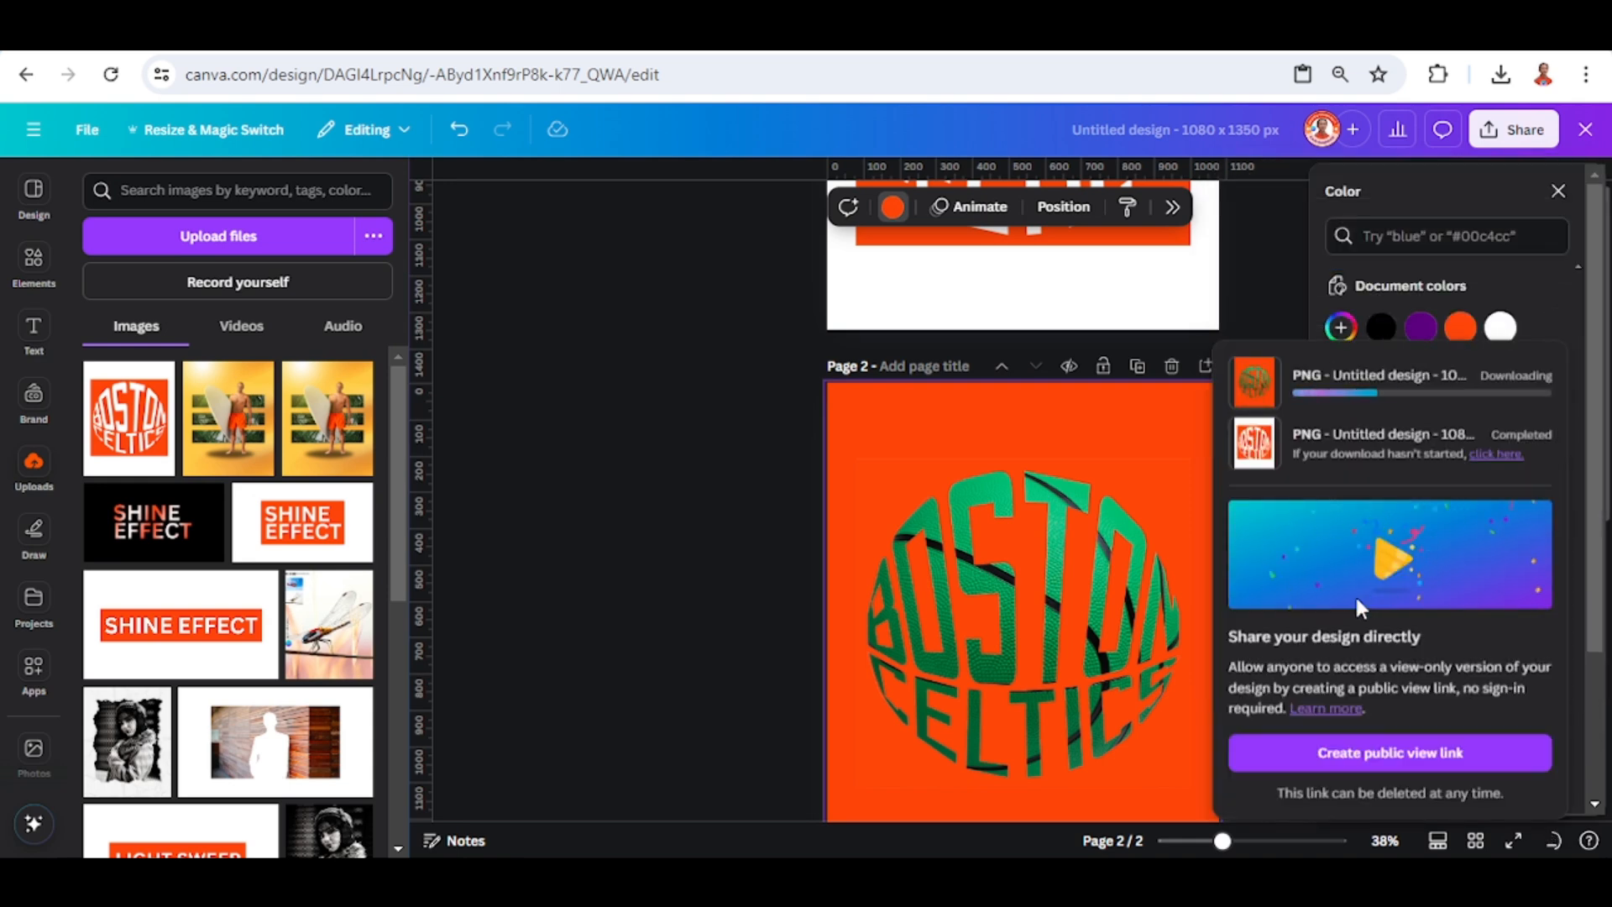
pyautogui.click(763, 554)
# - Add a third page and set its background to white
pyautogui.scroll(-2, 919, 644)
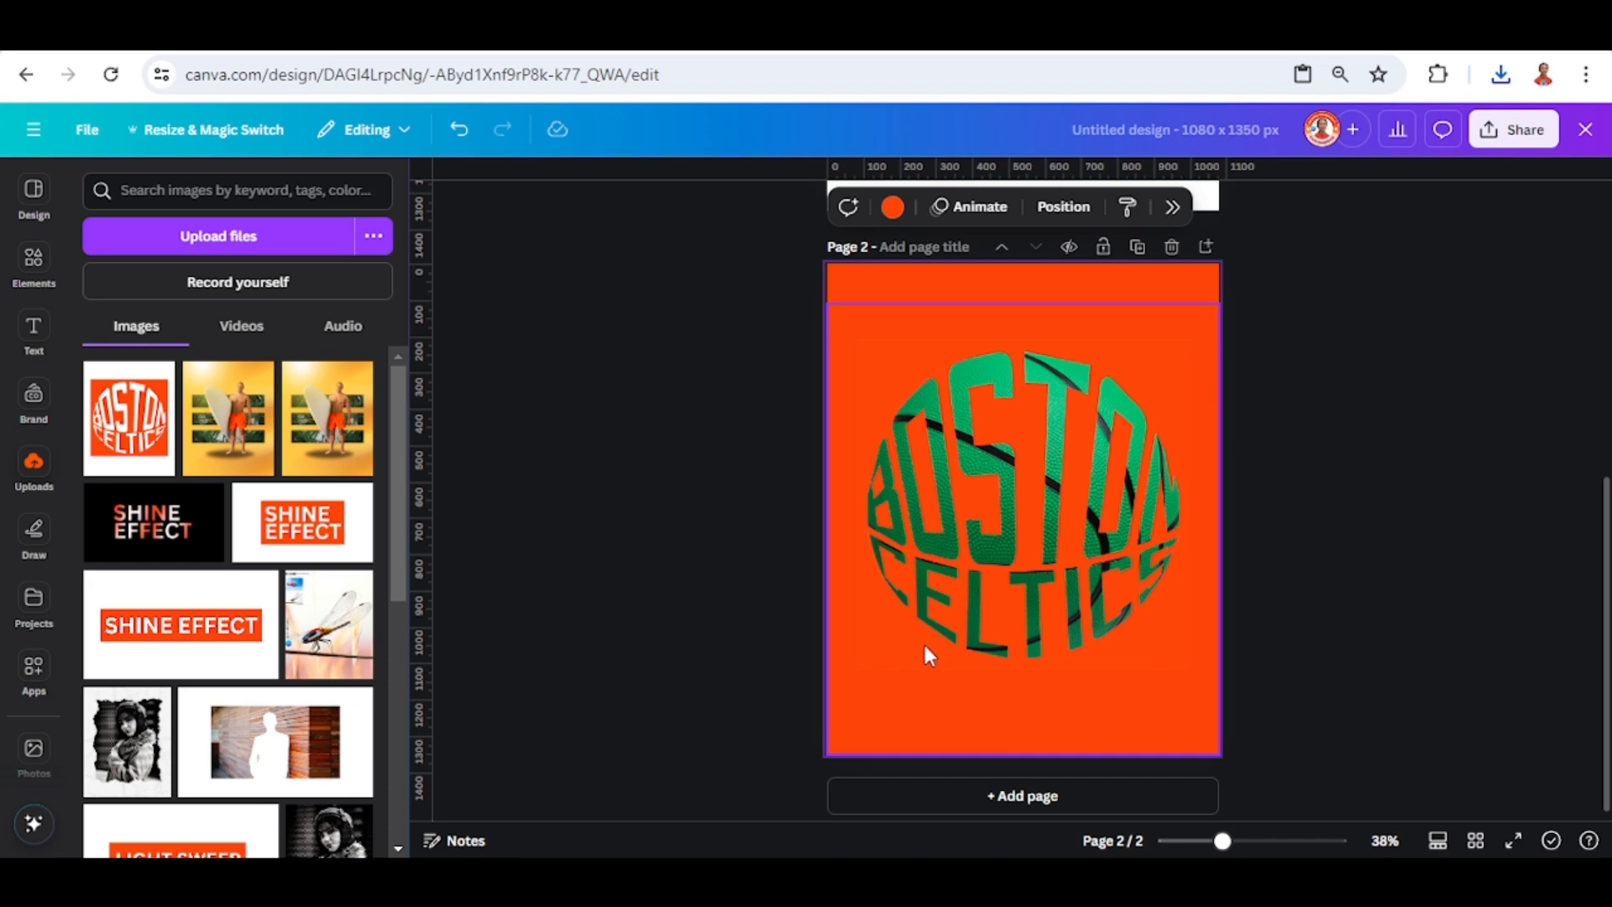
pyautogui.click(1023, 799)
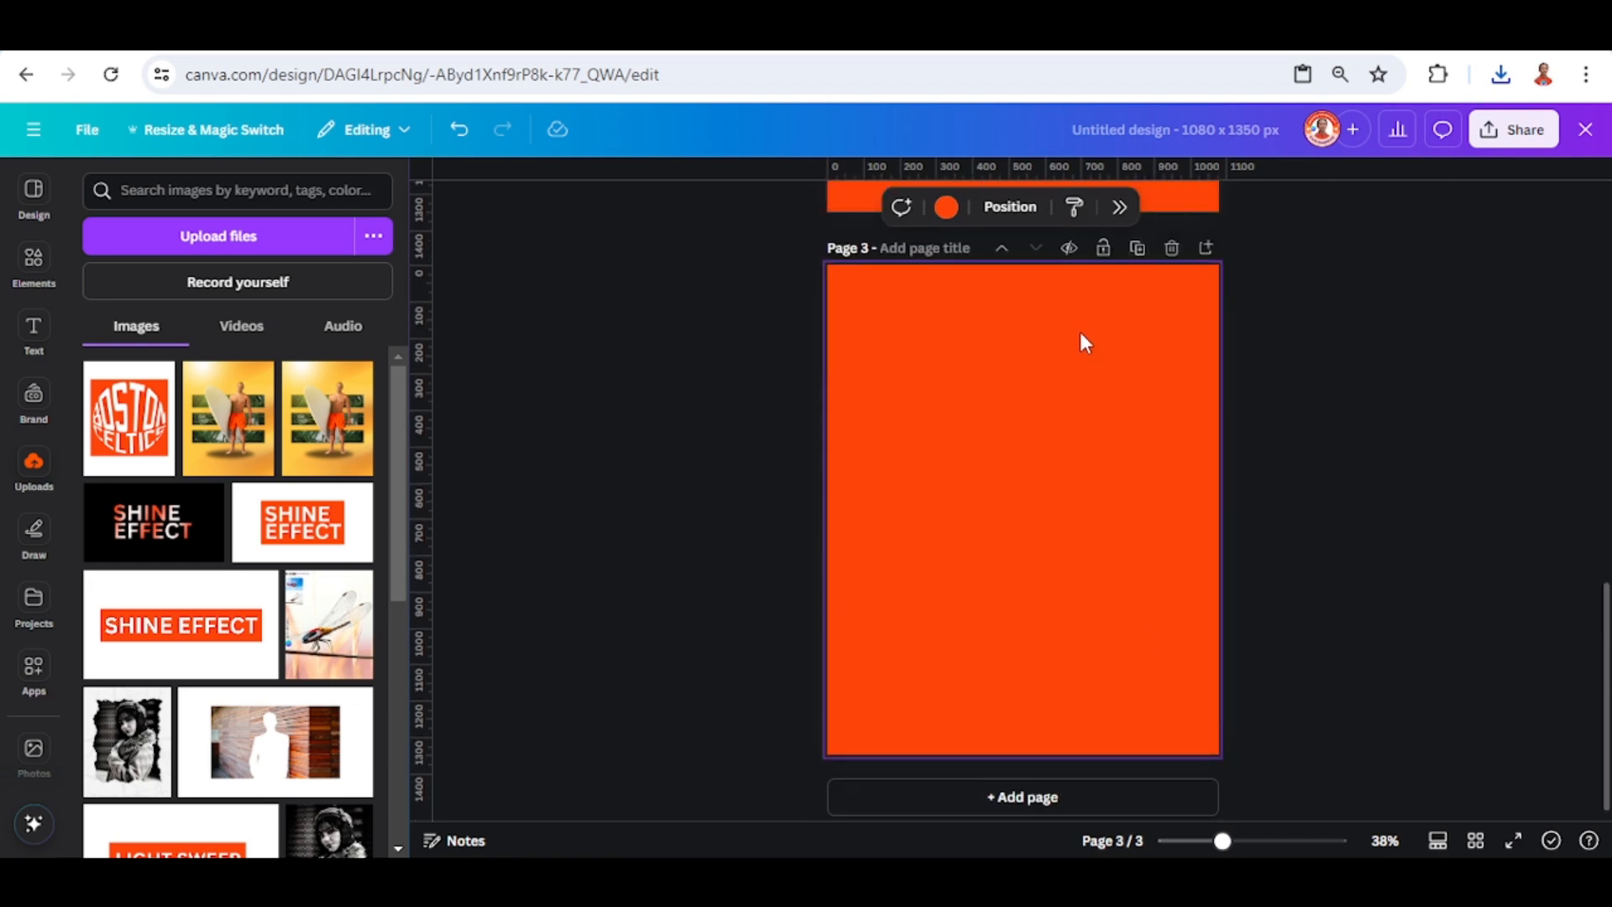
pyautogui.click(945, 206)
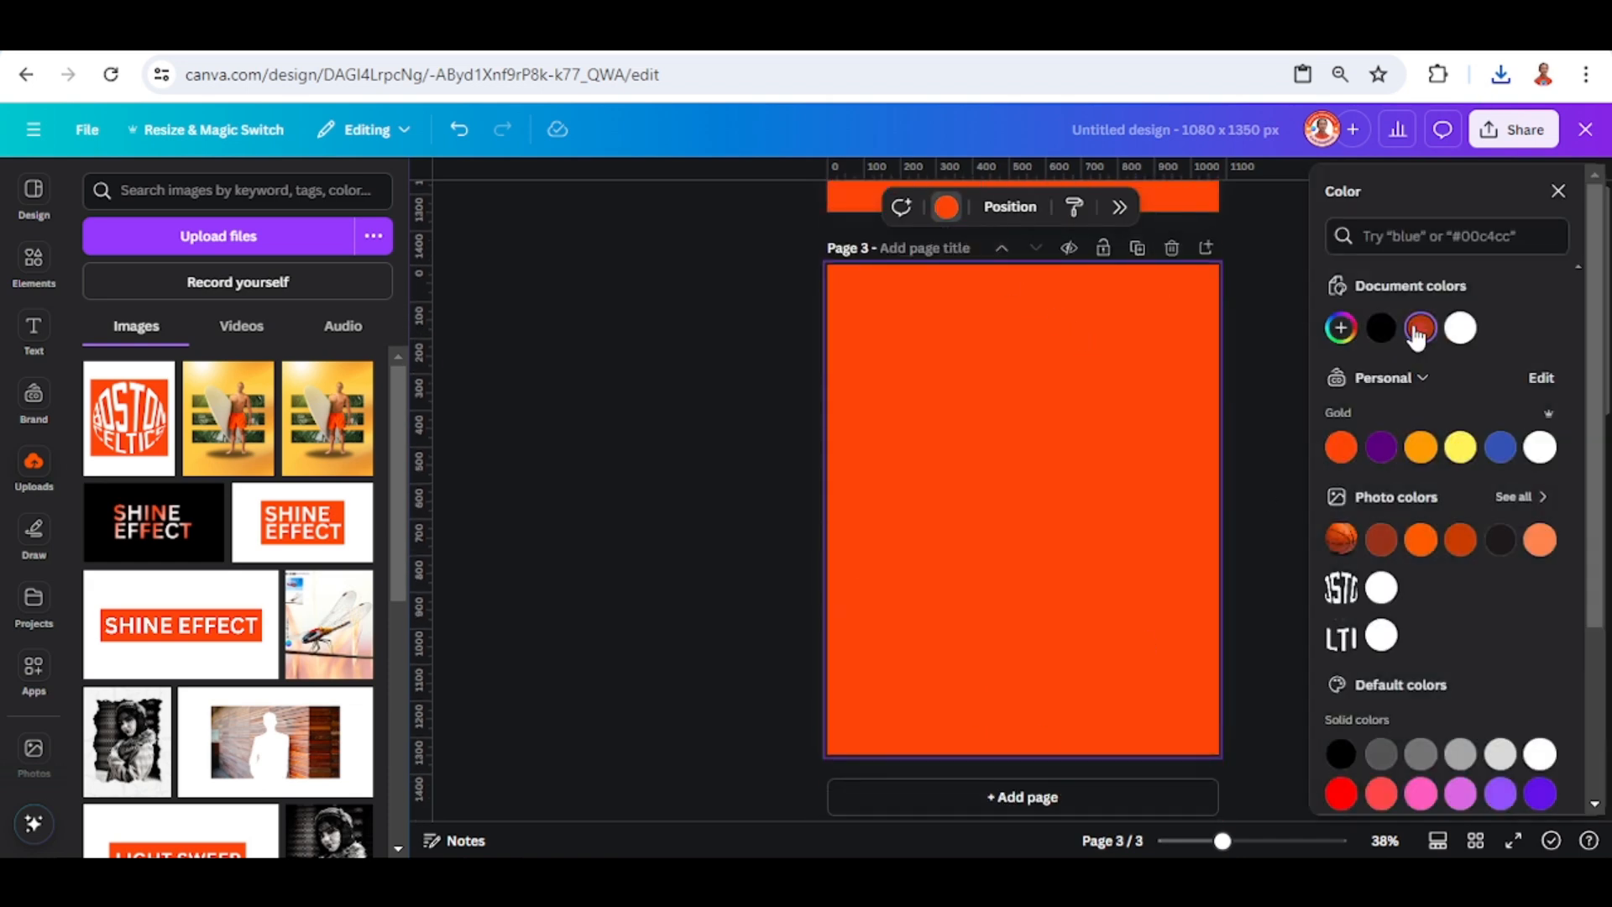
pyautogui.click(1461, 329)
# - Place the newly downloaded green lettering PNG on page 3 and remove its background
pyautogui.click(1501, 74)
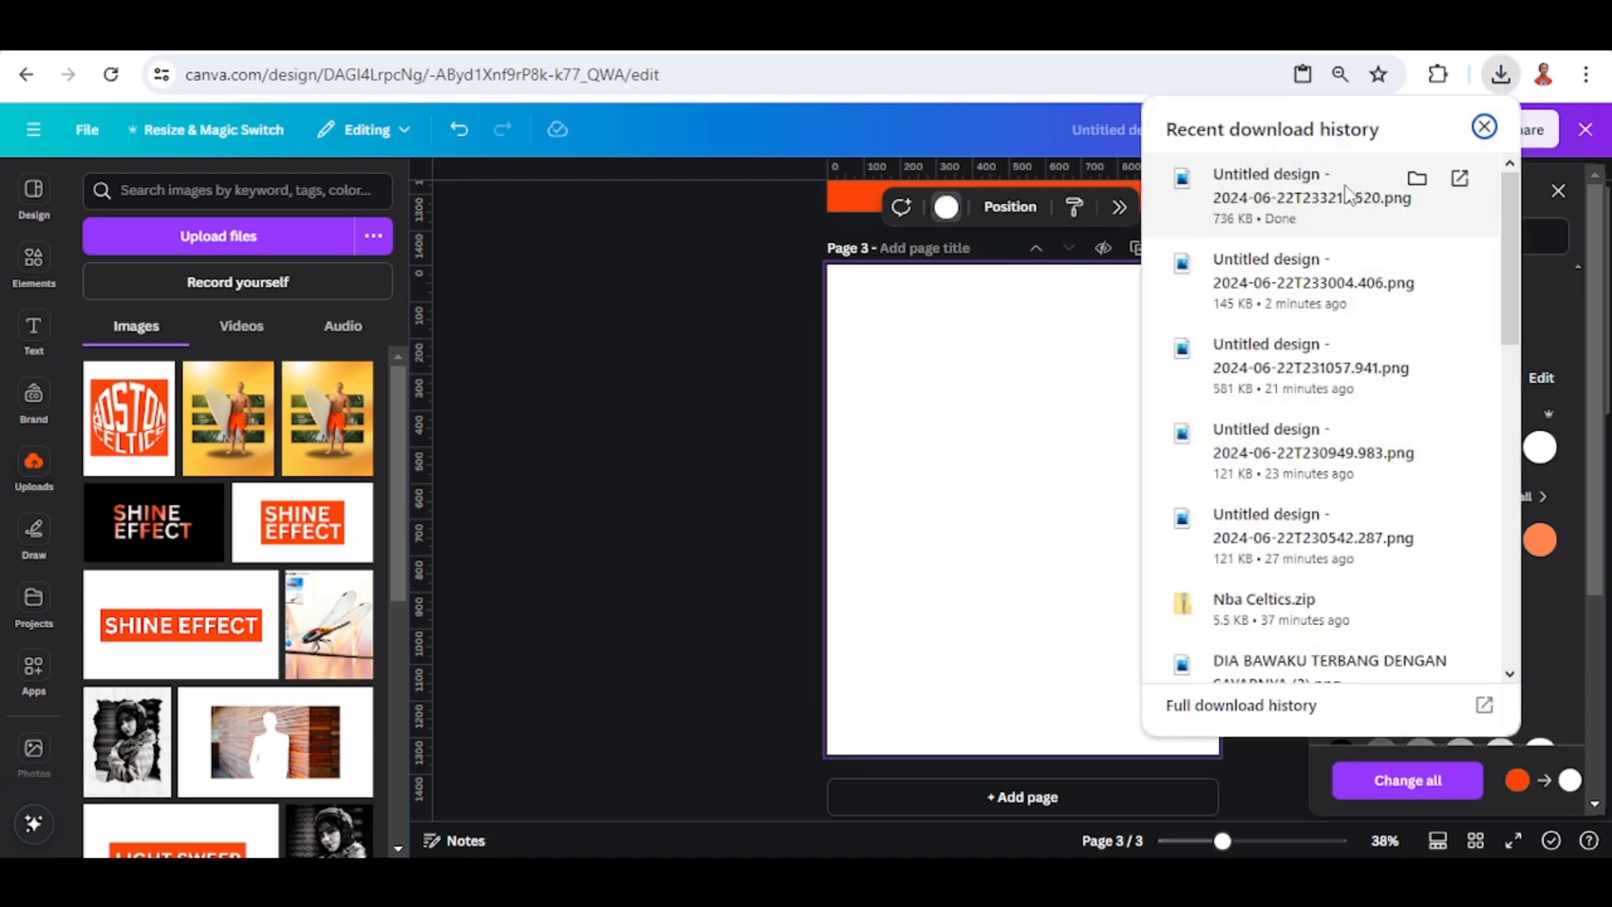
pyautogui.moveTo(1285, 189); pyautogui.dragTo(999, 556)
pyautogui.click(1485, 126)
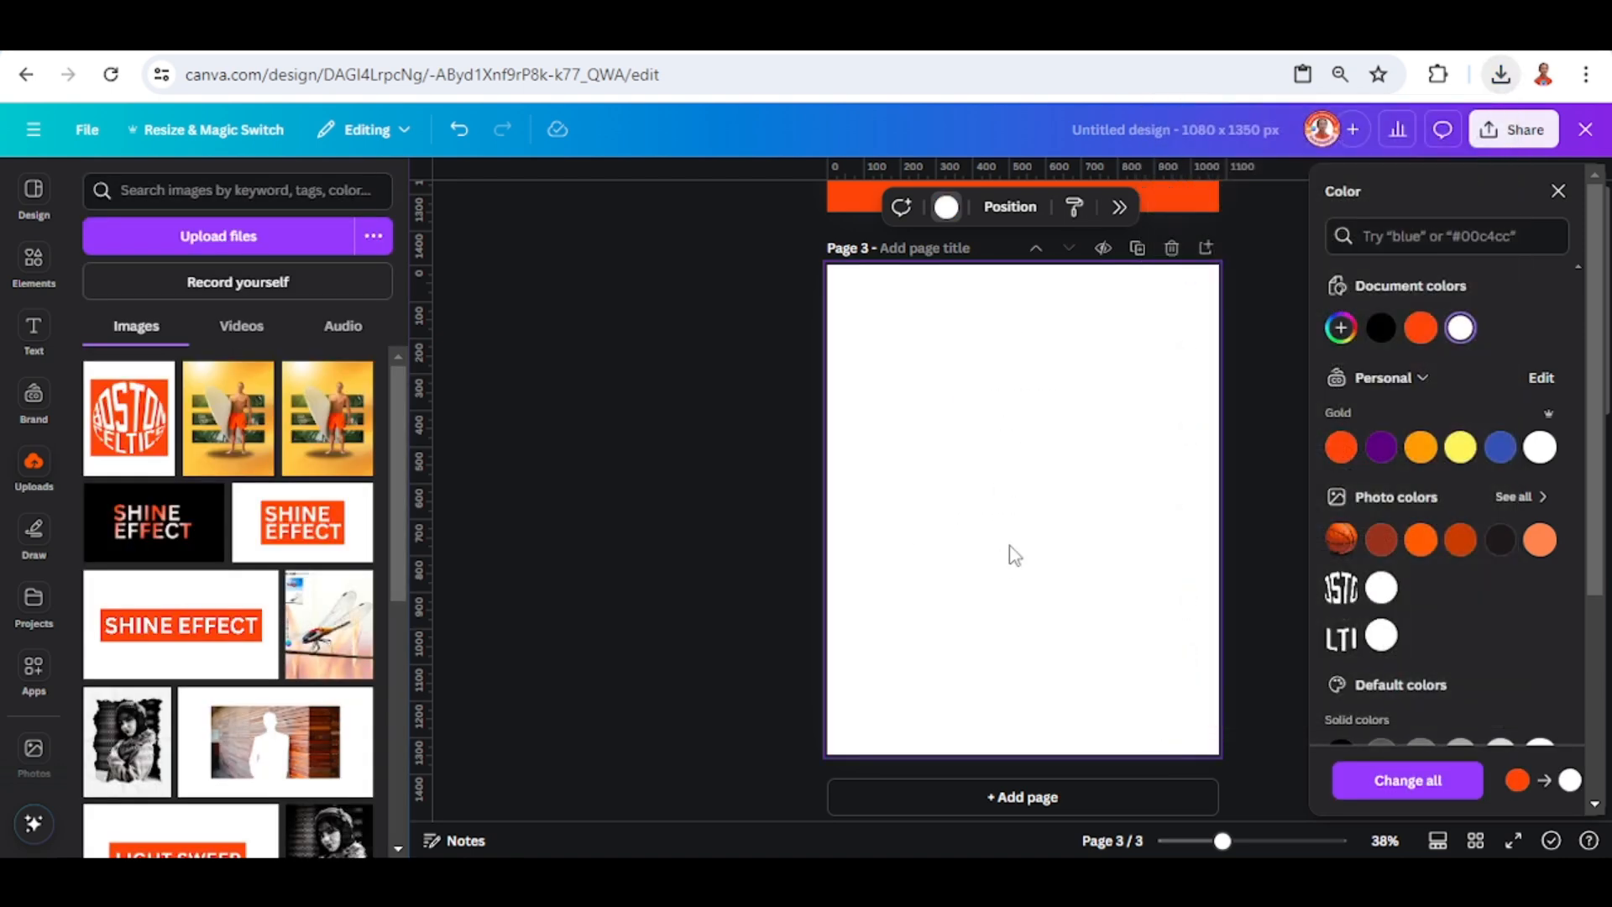
pyautogui.click(794, 205)
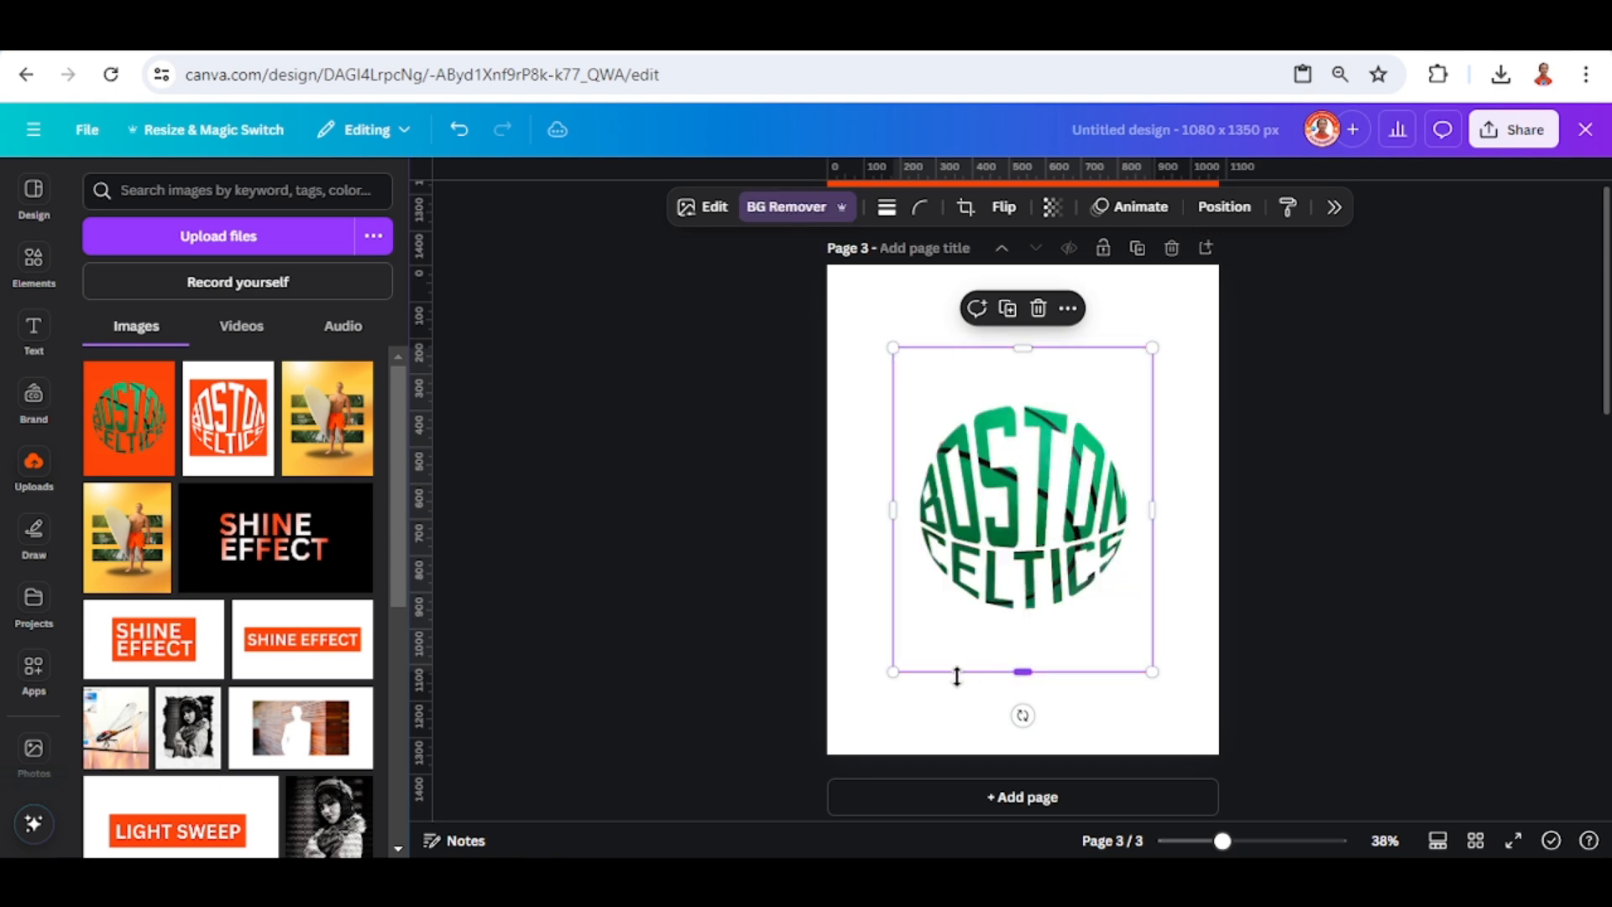
# - Enlarge the green BOSTON CELTICS lettering to nearly the page width and centre it horizontally in the upper part of page 3
pyautogui.moveTo(893, 673); pyautogui.dragTo(841, 737)
pyautogui.moveTo(1149, 350); pyautogui.dragTo(1169, 330)
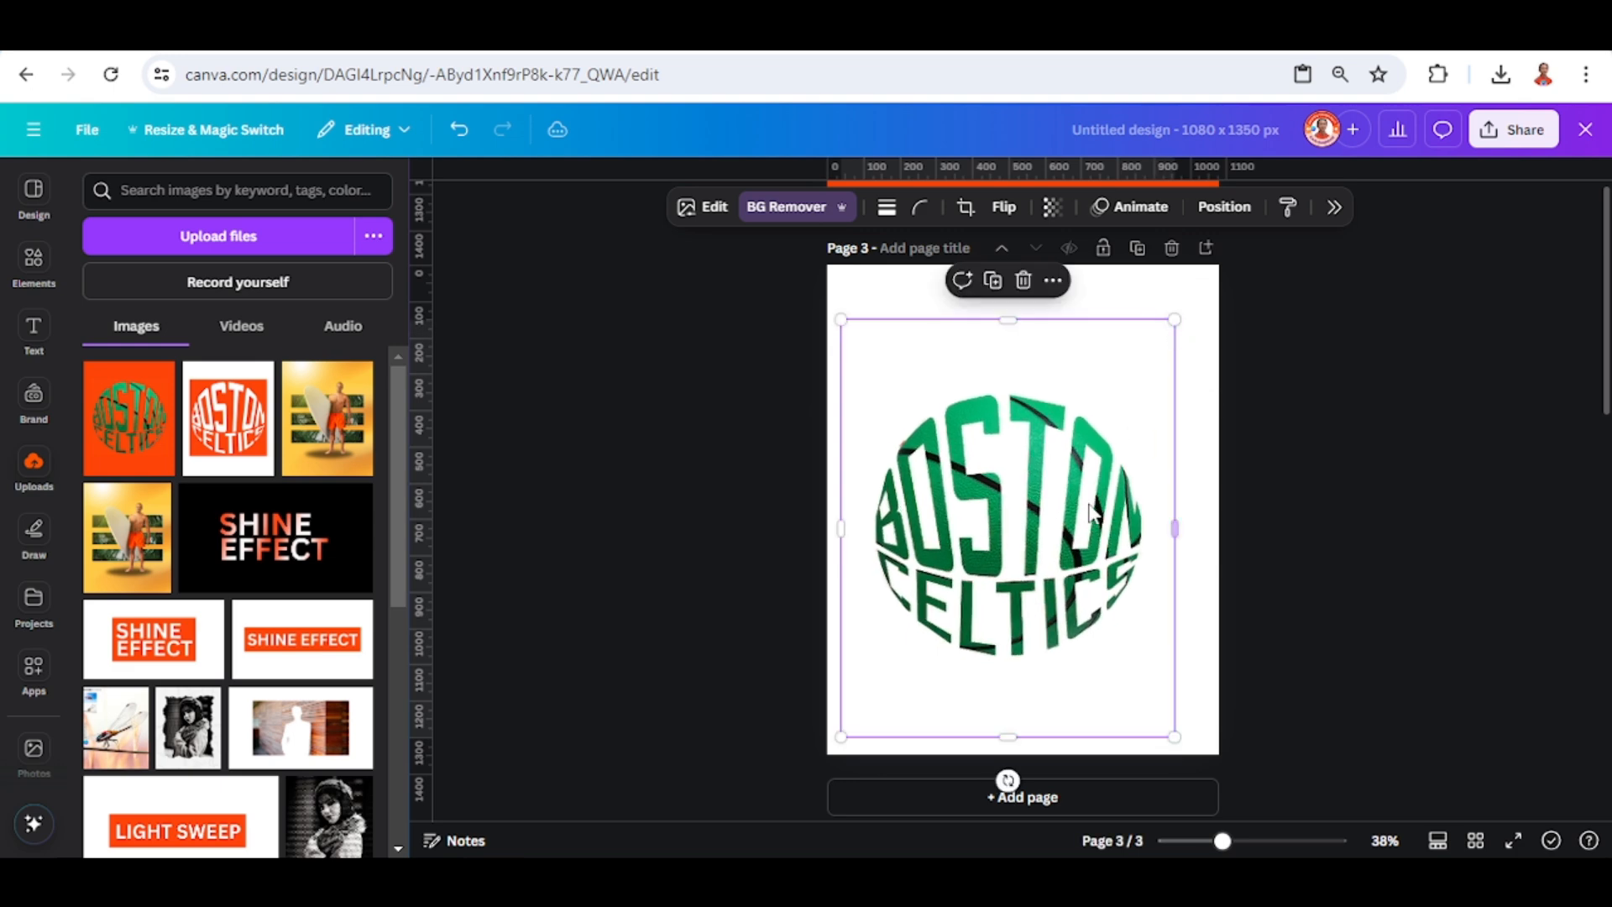
pyautogui.moveTo(1060, 545); pyautogui.dragTo(1076, 486)
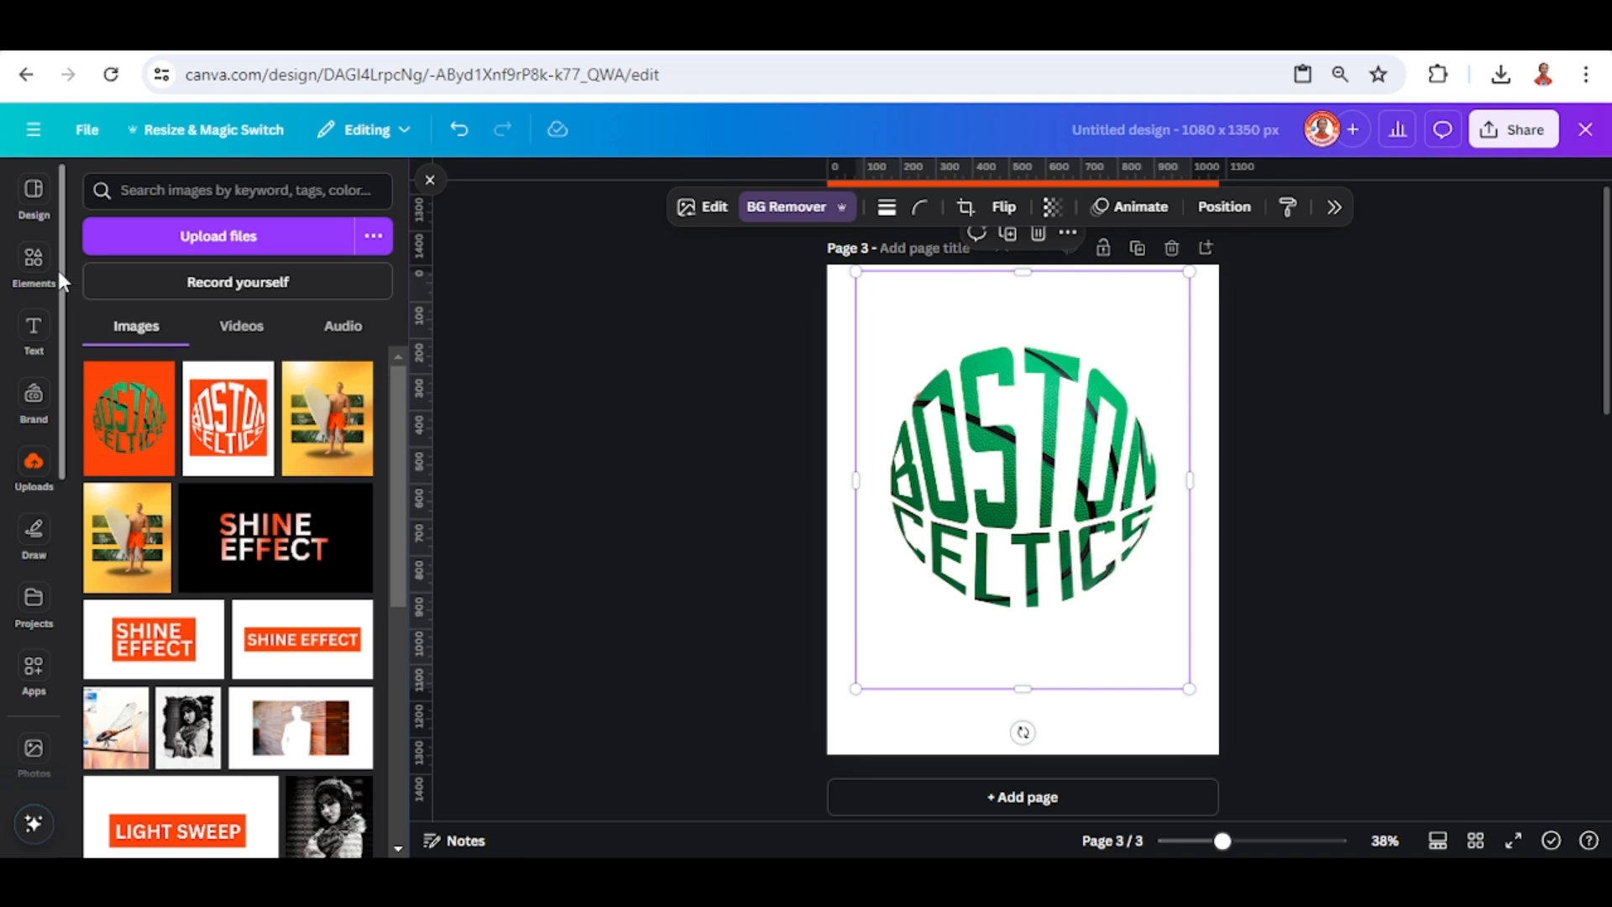
# - Add the recently used Drop Shadow graphic to page 3 and centre it just below the lettering
pyautogui.click(35, 261)
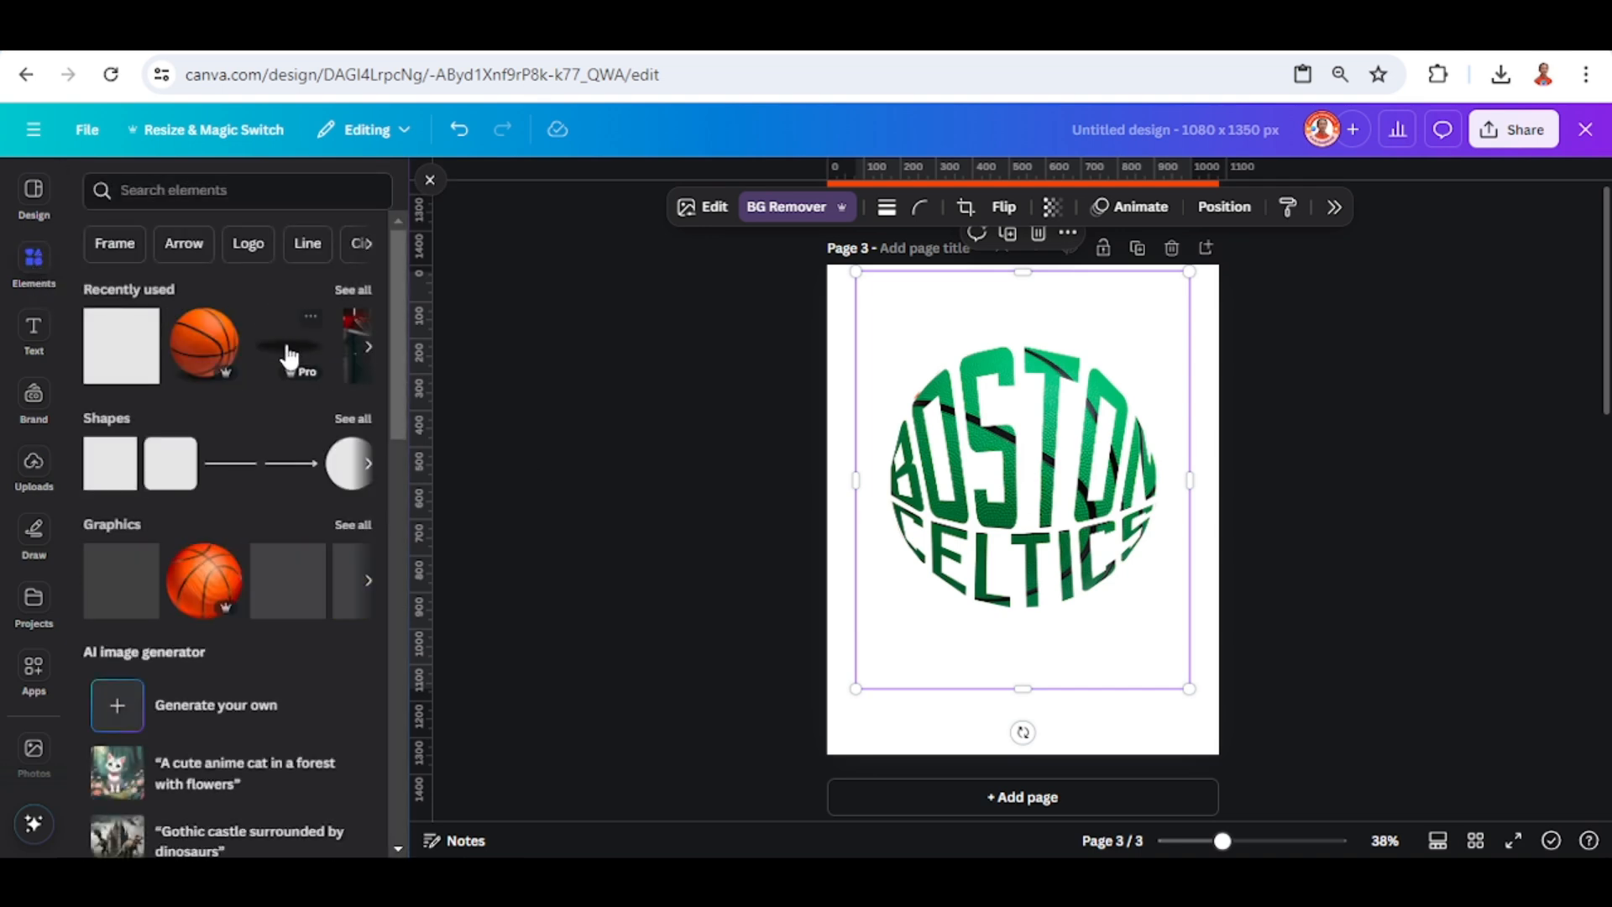
pyautogui.click(307, 323)
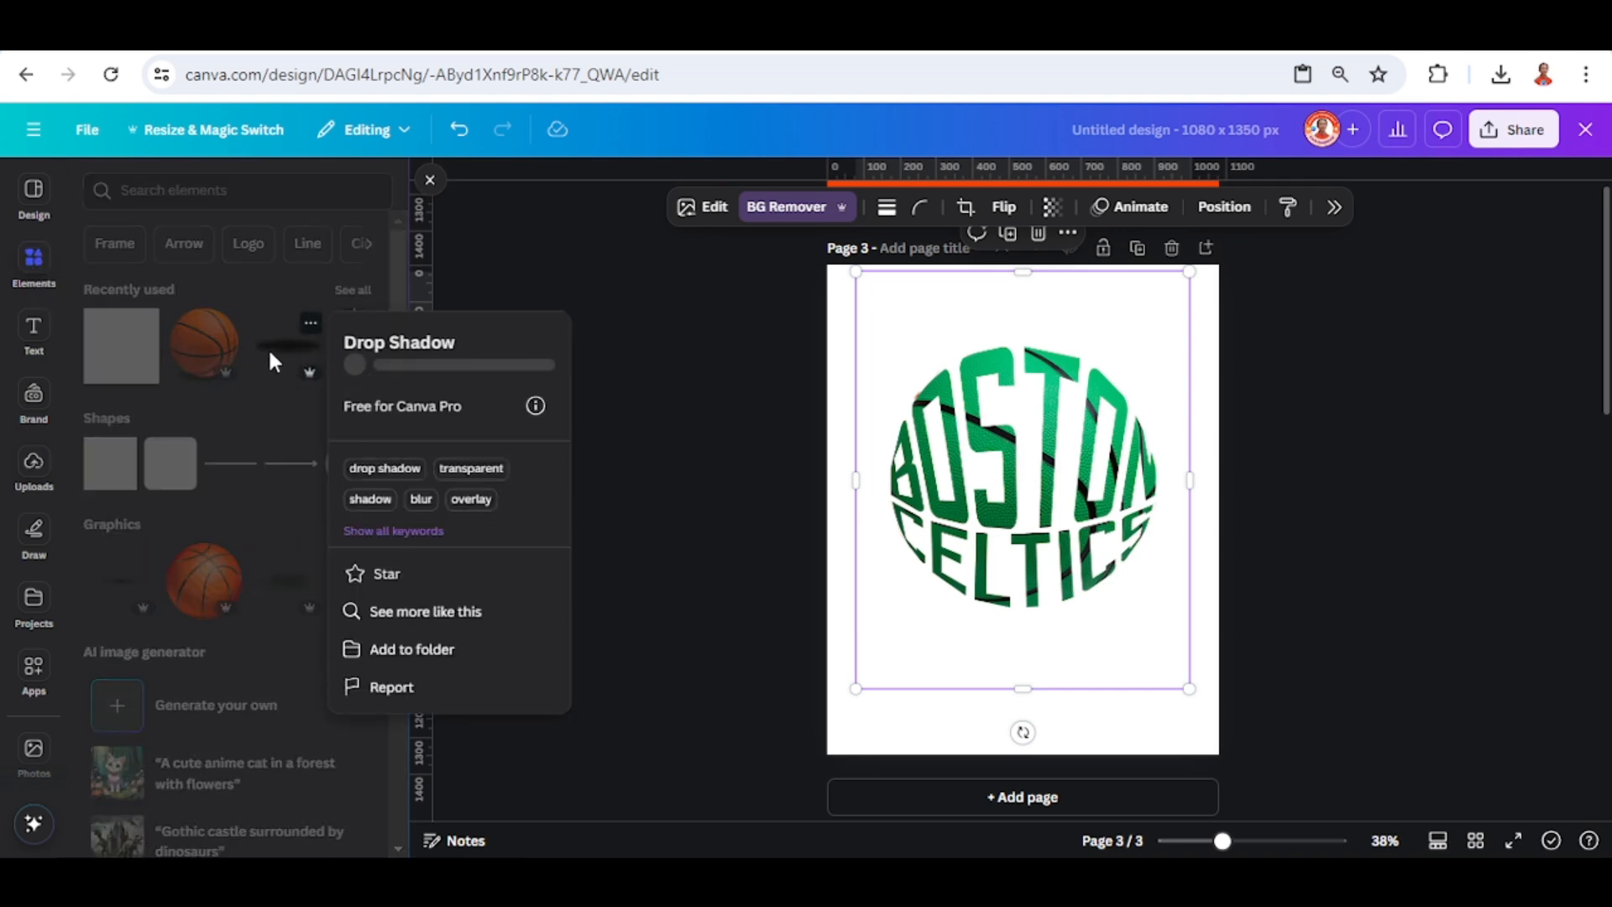
pyautogui.click(269, 346)
pyautogui.moveTo(1081, 507); pyautogui.dragTo(1079, 659)
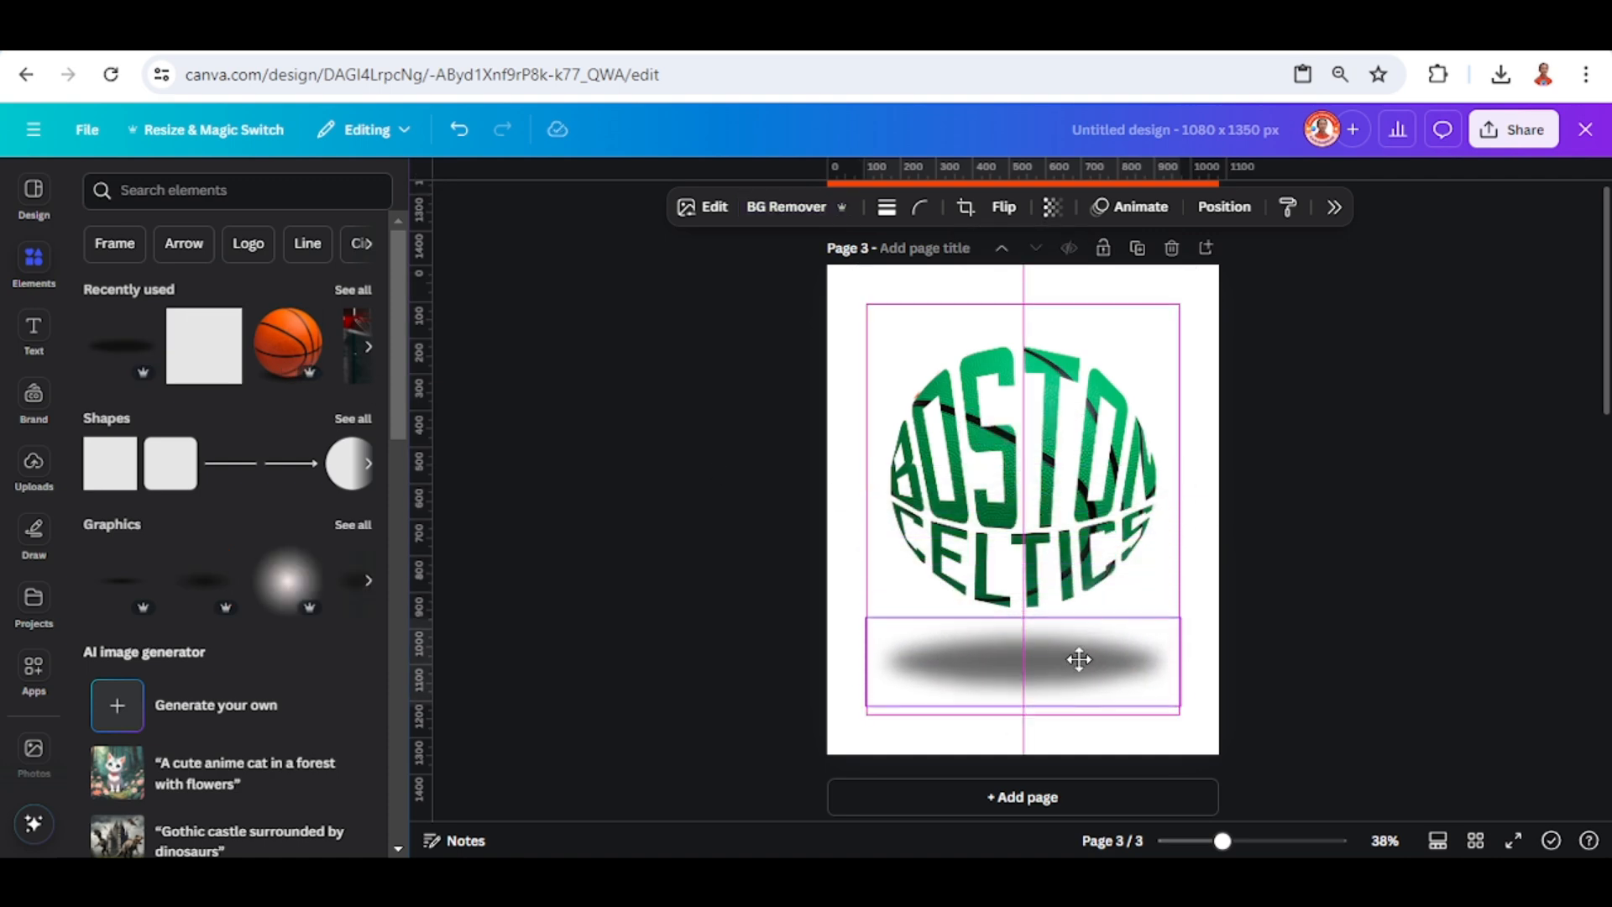
pyautogui.moveTo(1079, 659); pyautogui.dragTo(1078, 659)
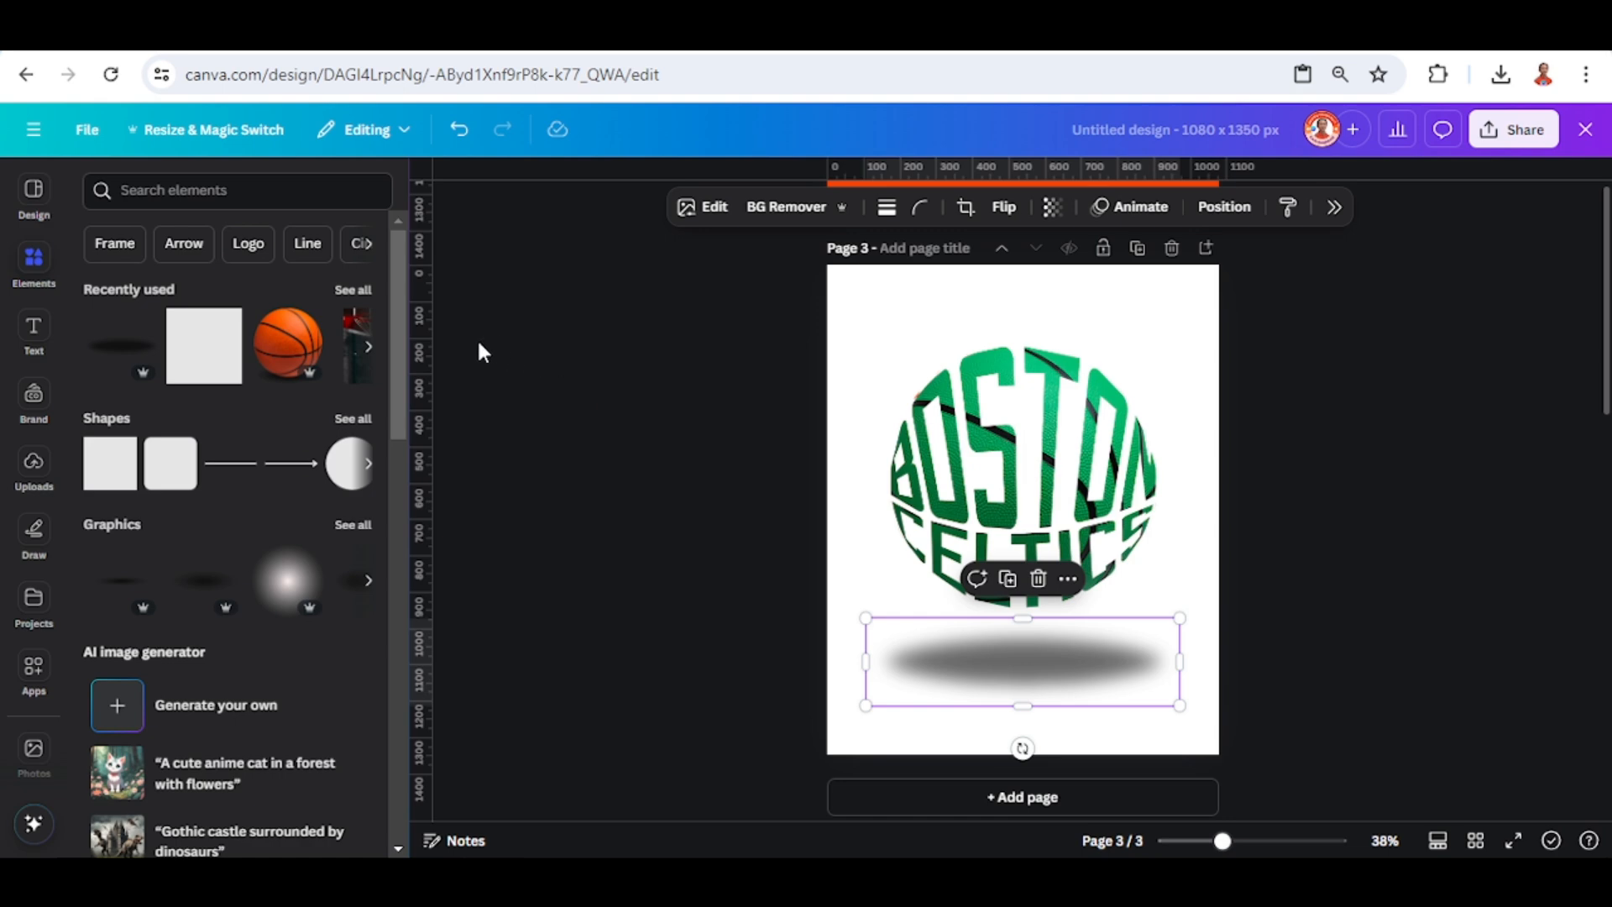
# - Add the recently used Crumpled green paper background image to page 3 and set it as the page background
pyautogui.click(352, 290)
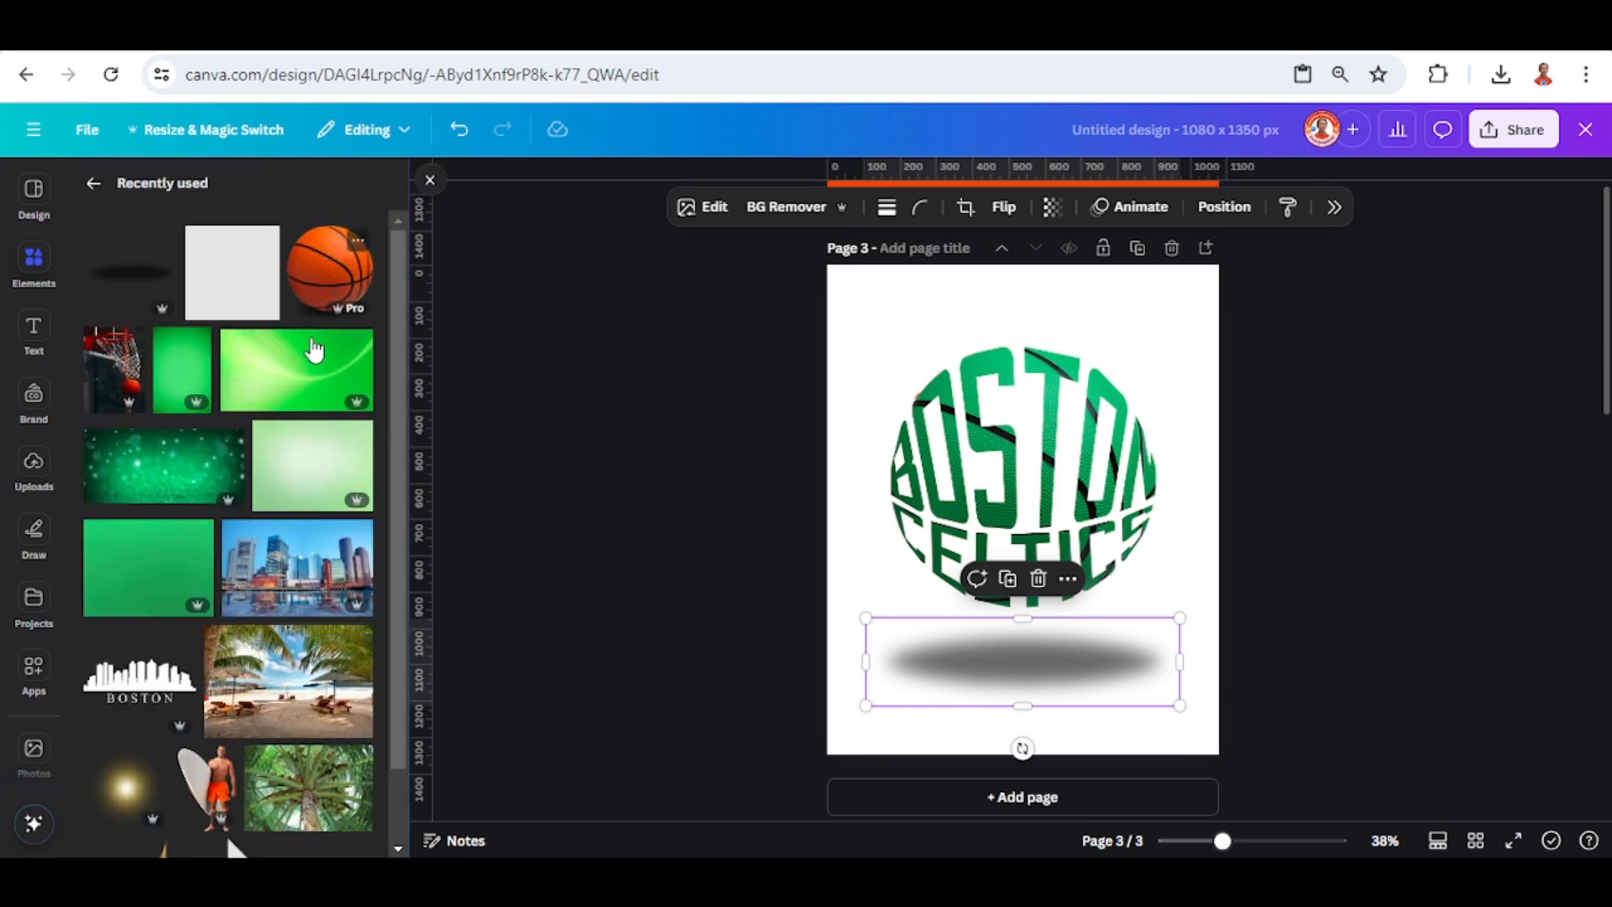
pyautogui.click(197, 345)
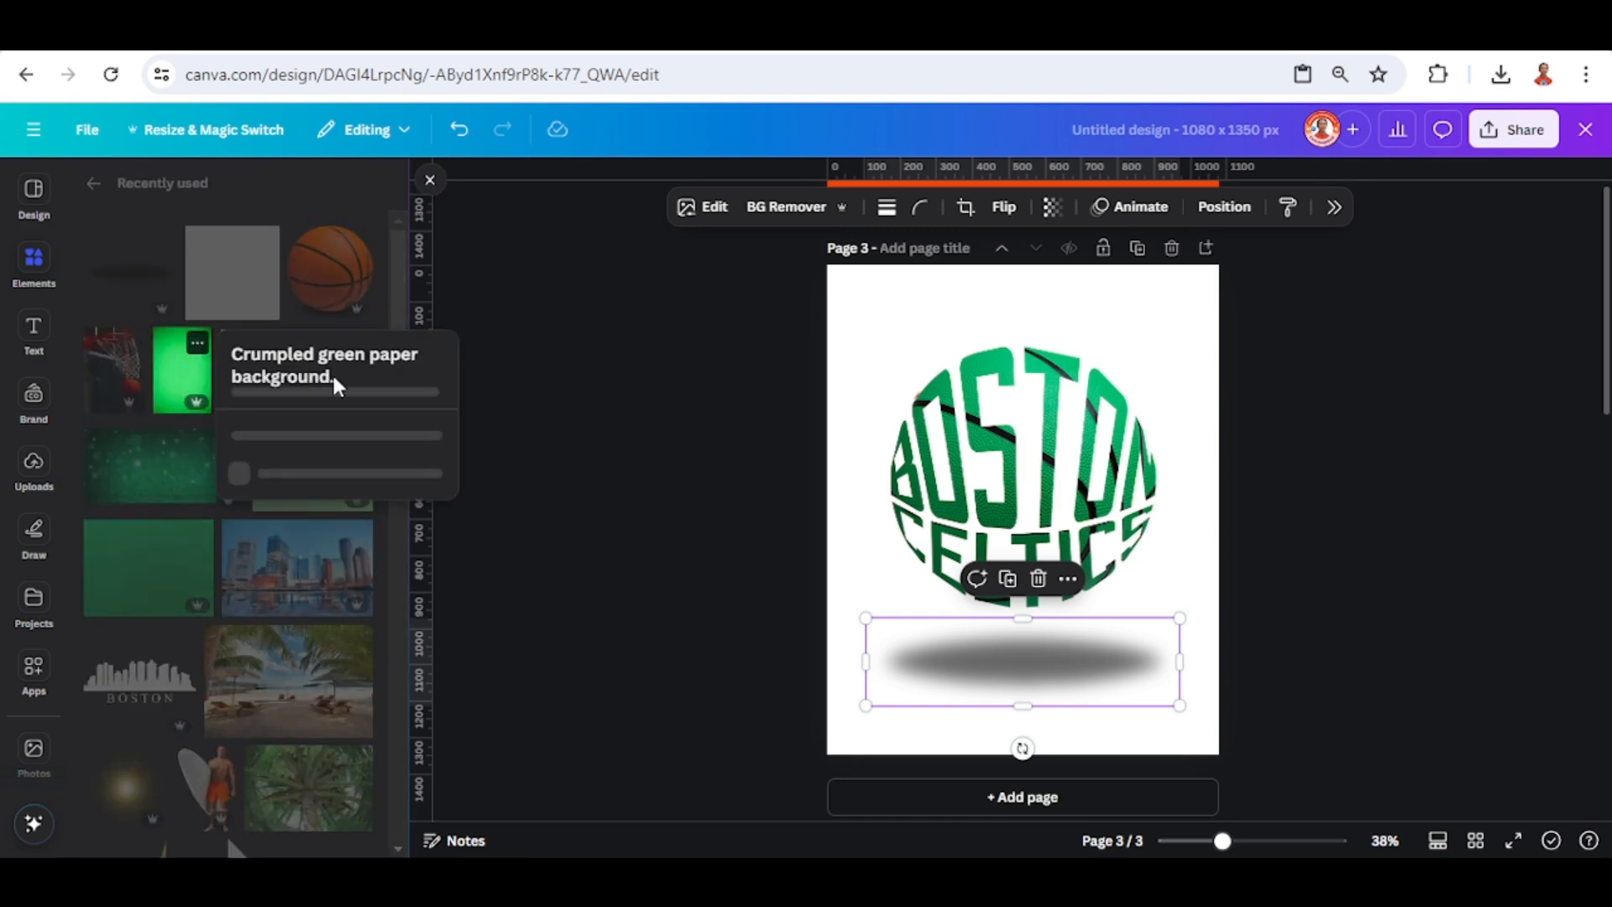
pyautogui.click(184, 405)
pyautogui.click(180, 385)
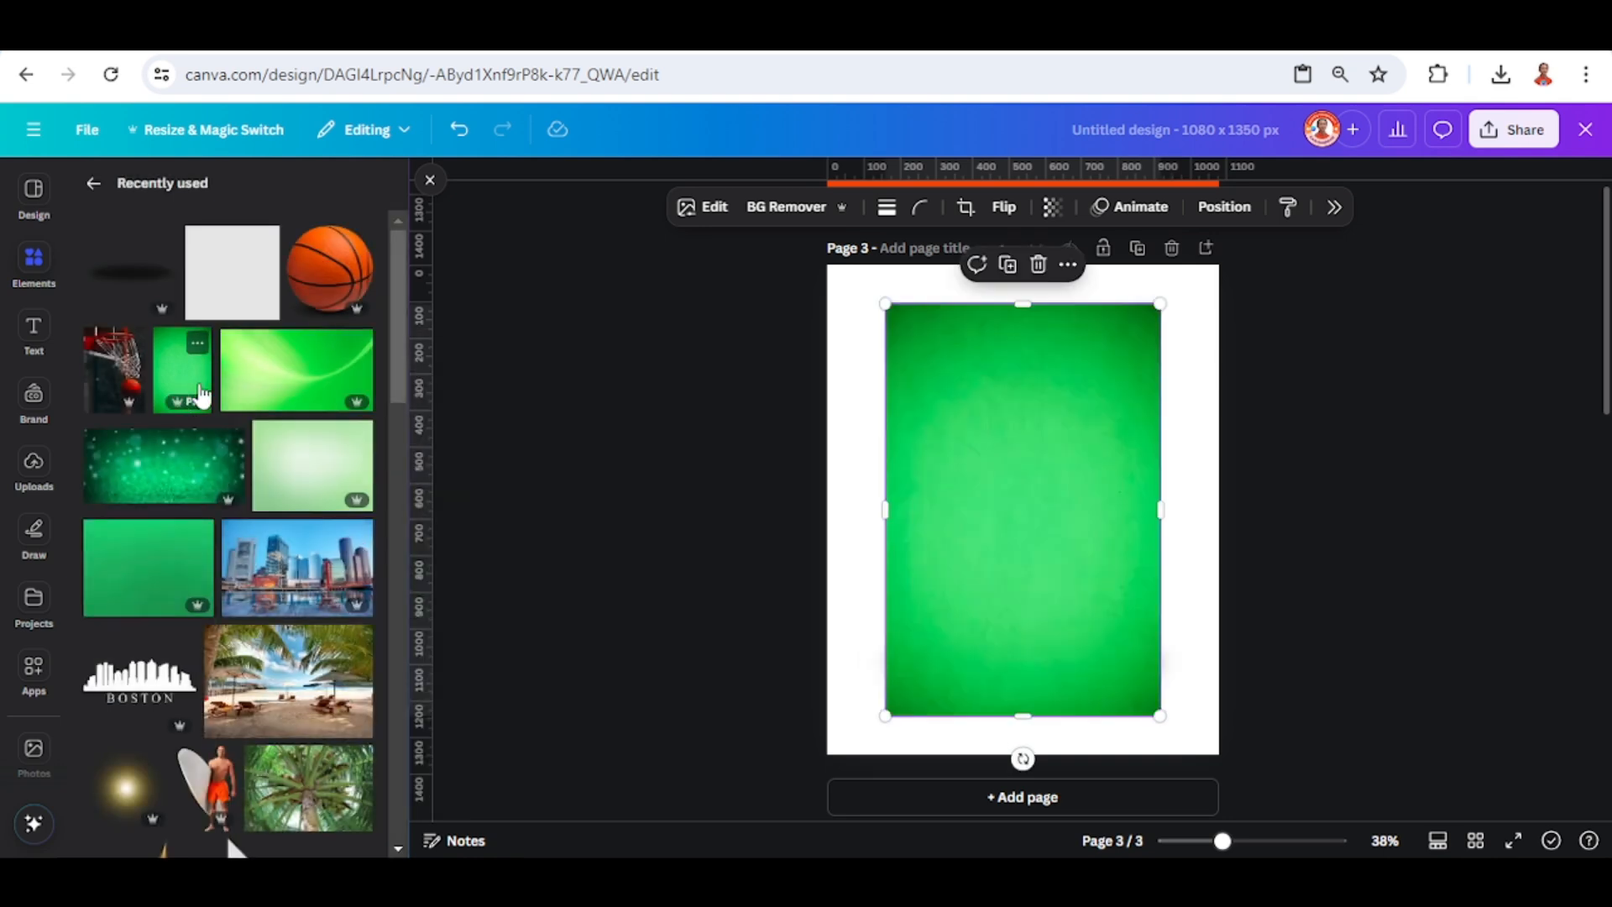
pyautogui.rightClick(1039, 480)
pyautogui.click(1148, 743)
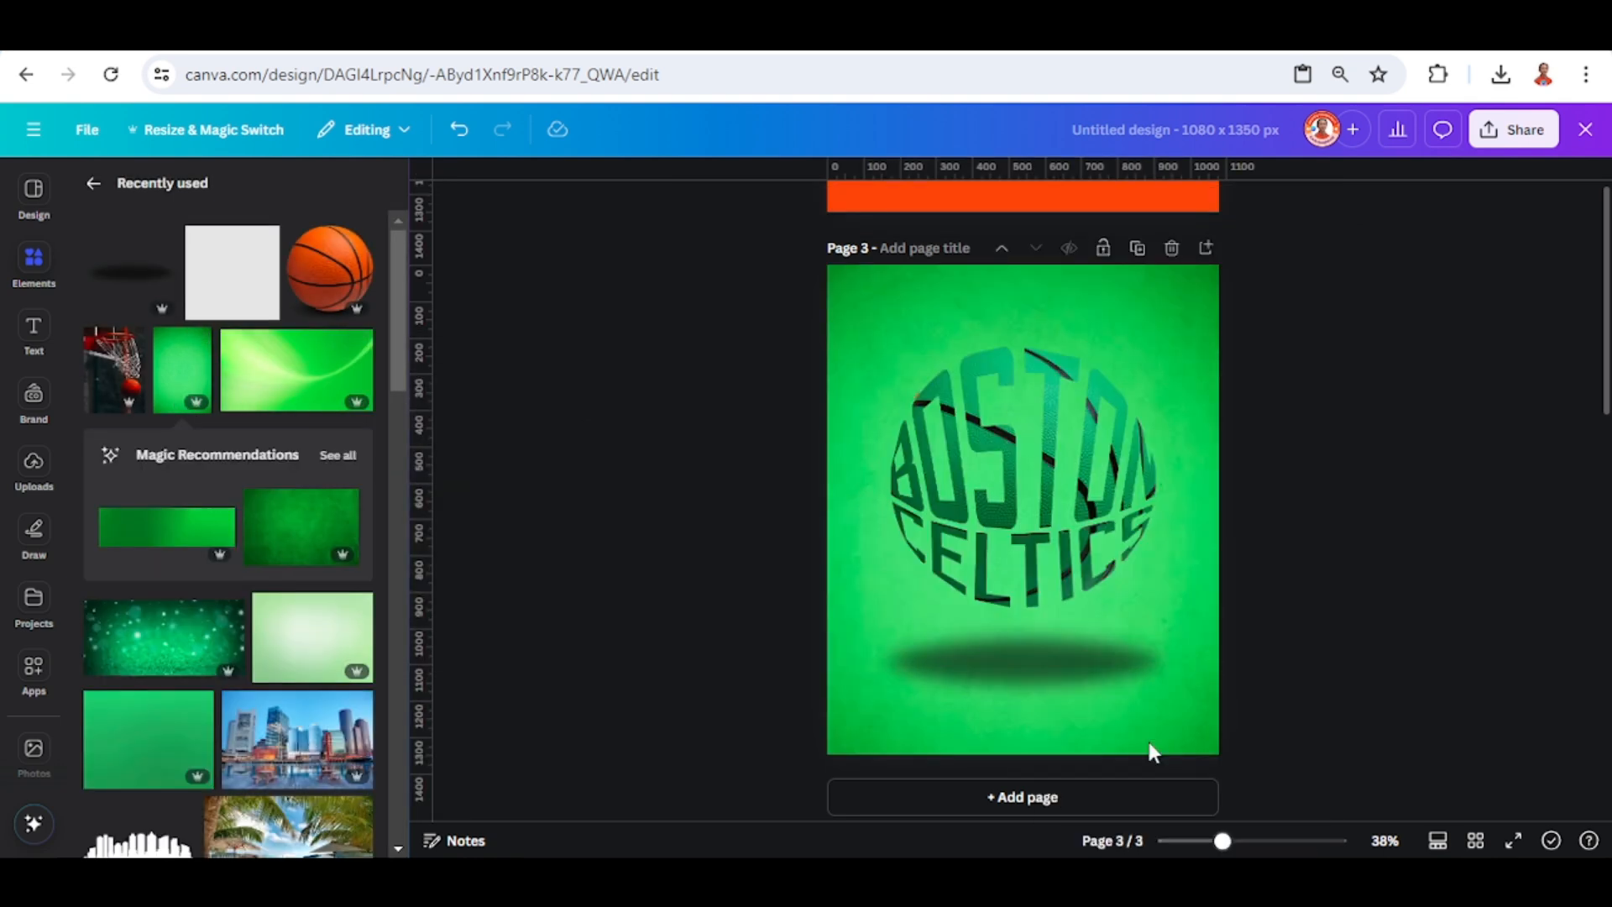
# - Apply an Outline shadow effect of size 3 to the BOSTON CELTICS lettering
pyautogui.click(1015, 482)
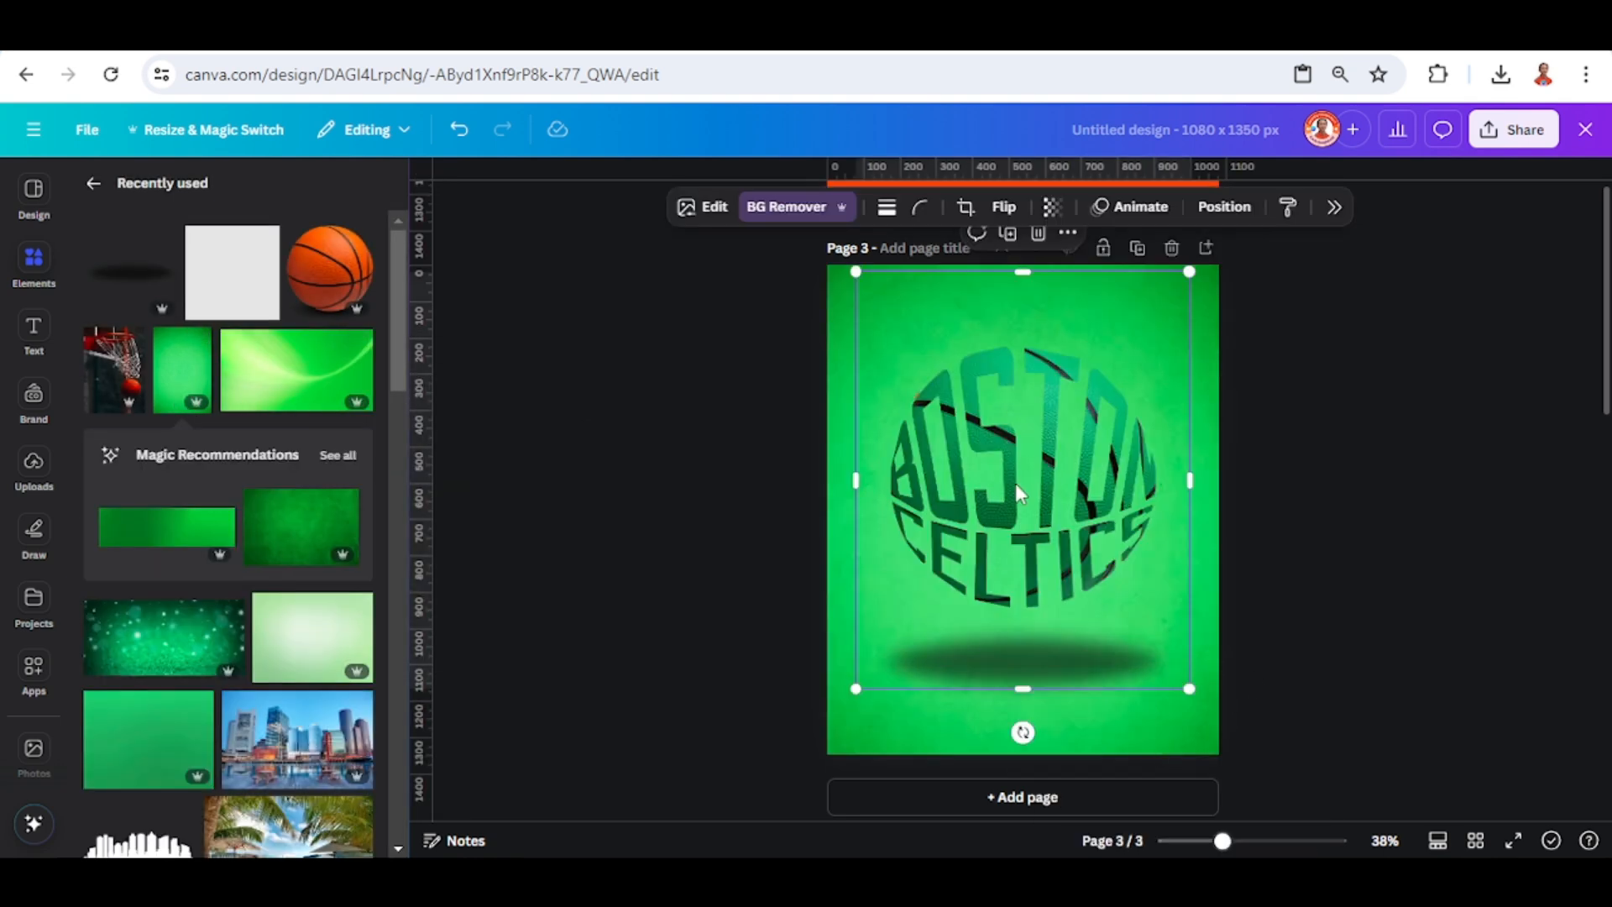
pyautogui.click(709, 207)
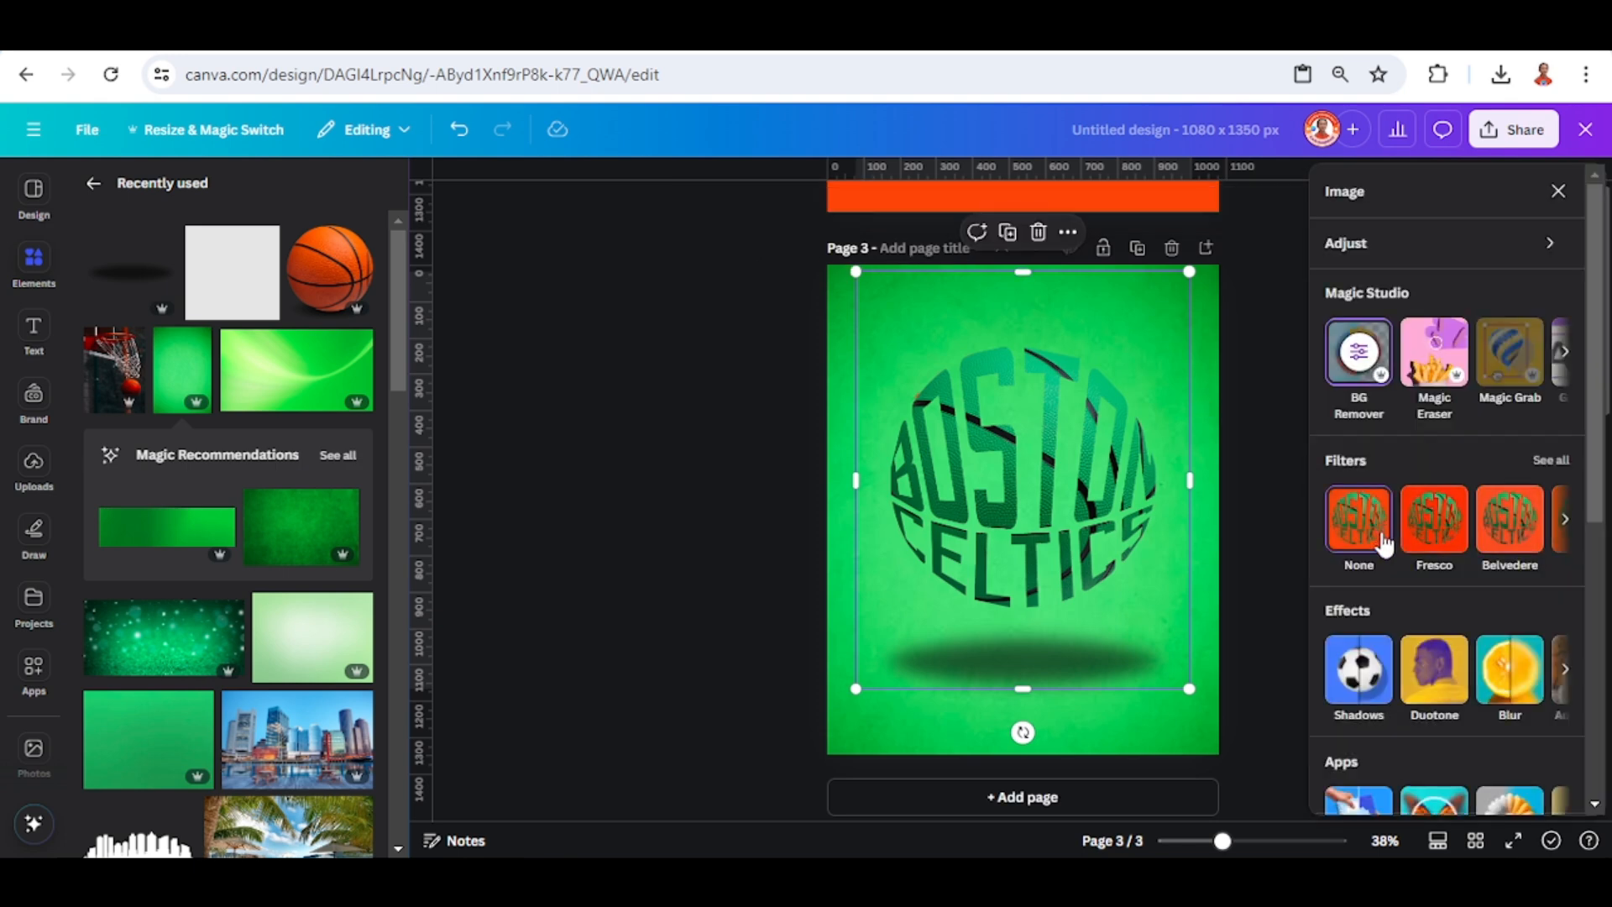
pyautogui.click(1361, 680)
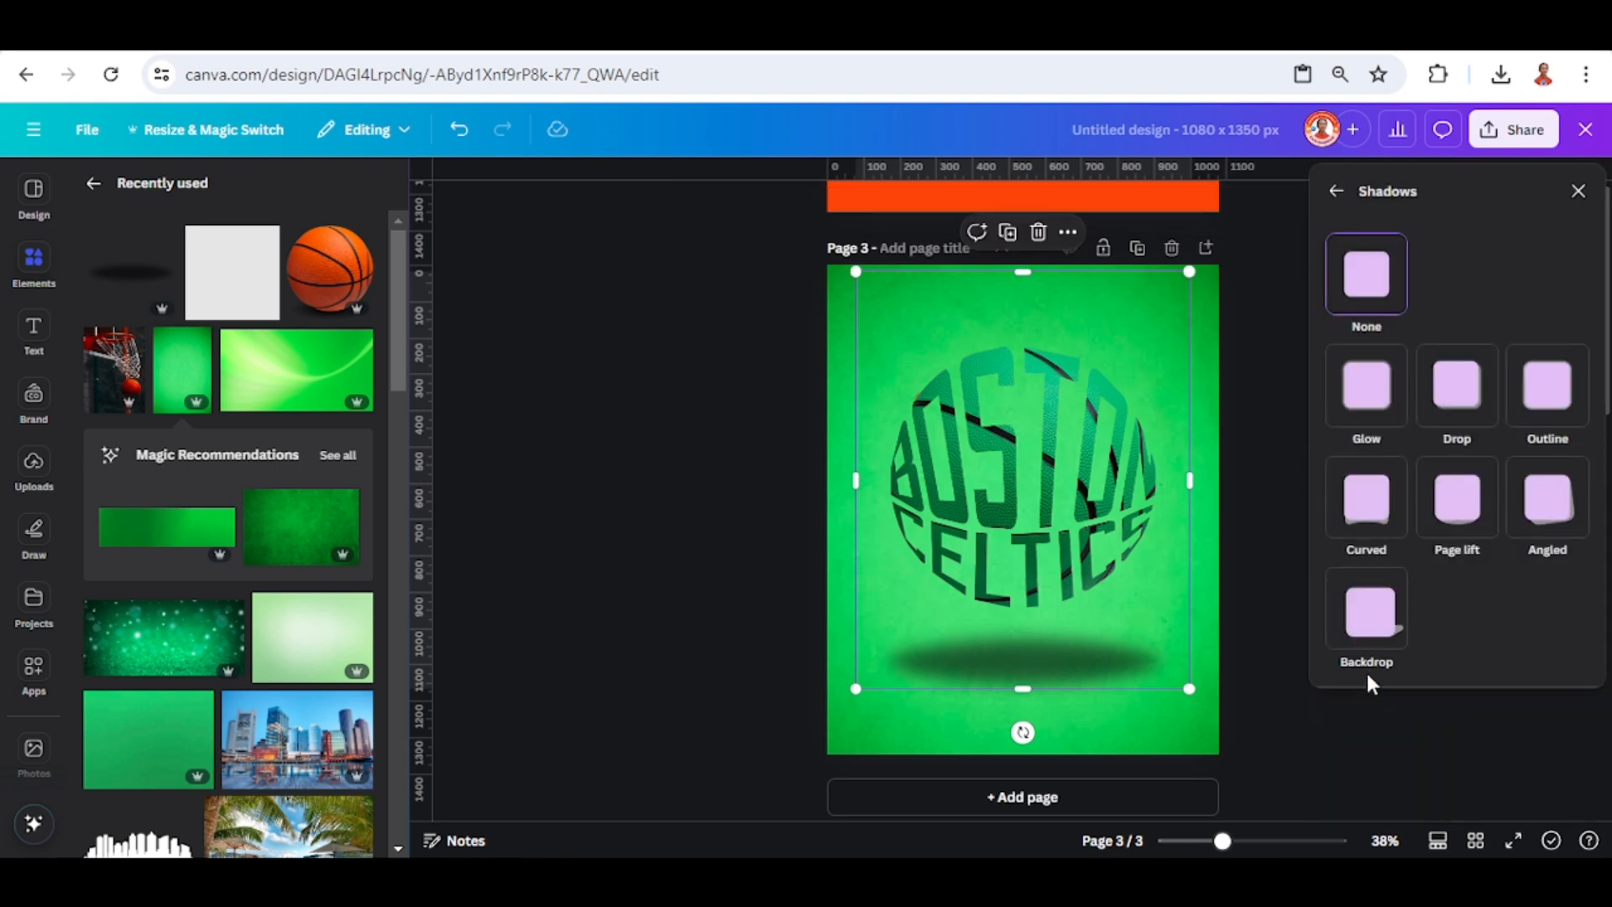
pyautogui.click(1547, 396)
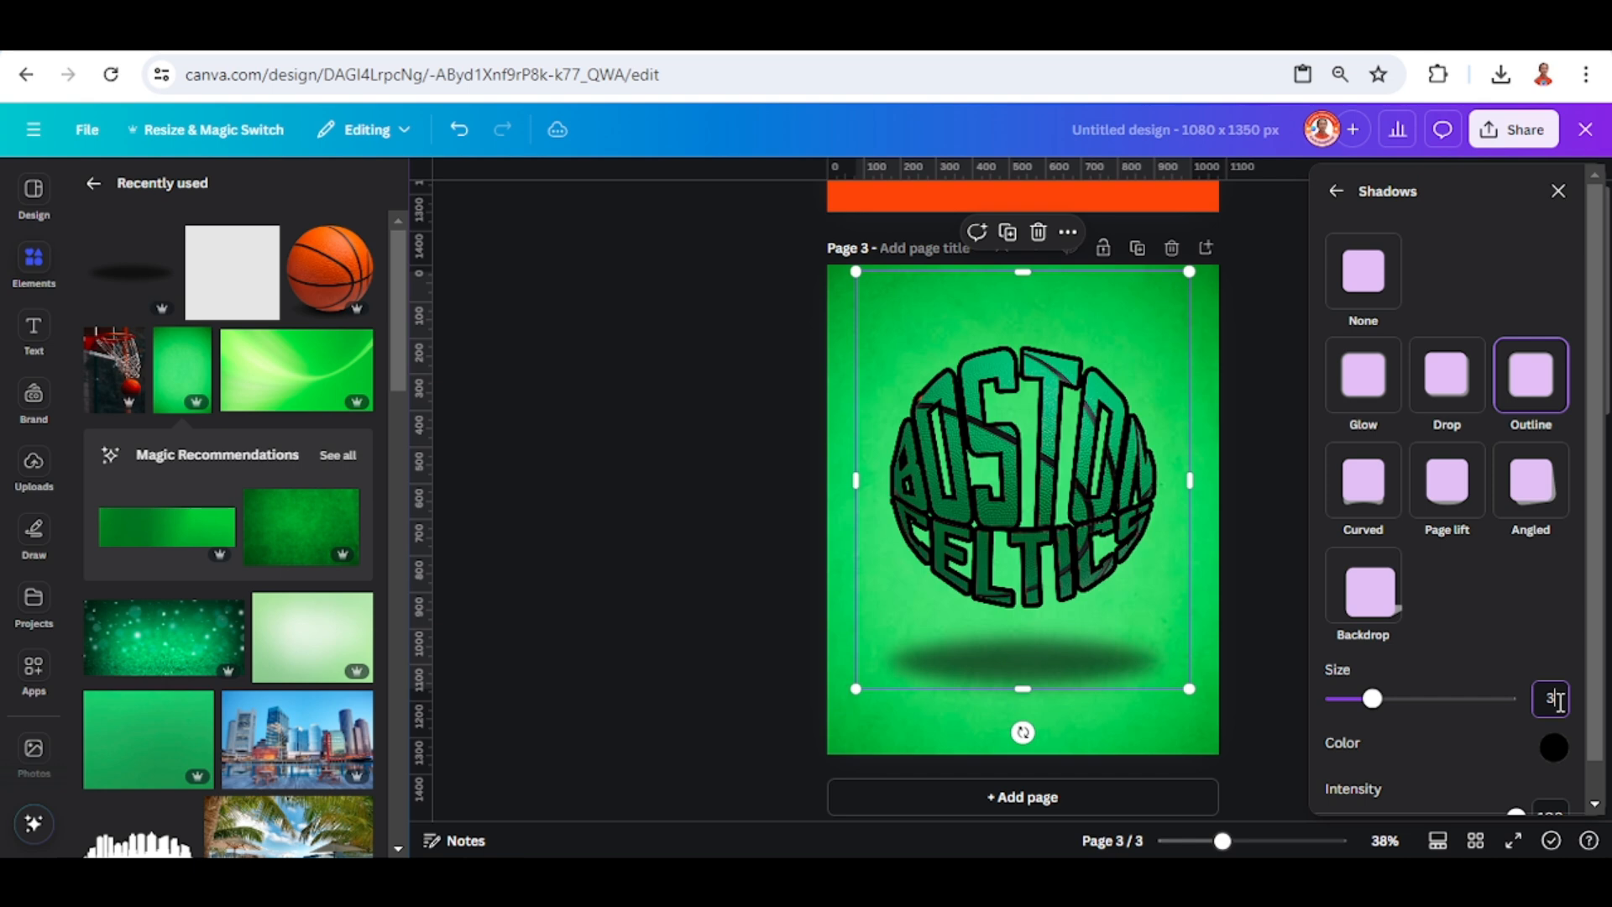
pyautogui.click(1497, 662)
# - Set the lettering's outline colour to dark green #184902
pyautogui.click(1553, 752)
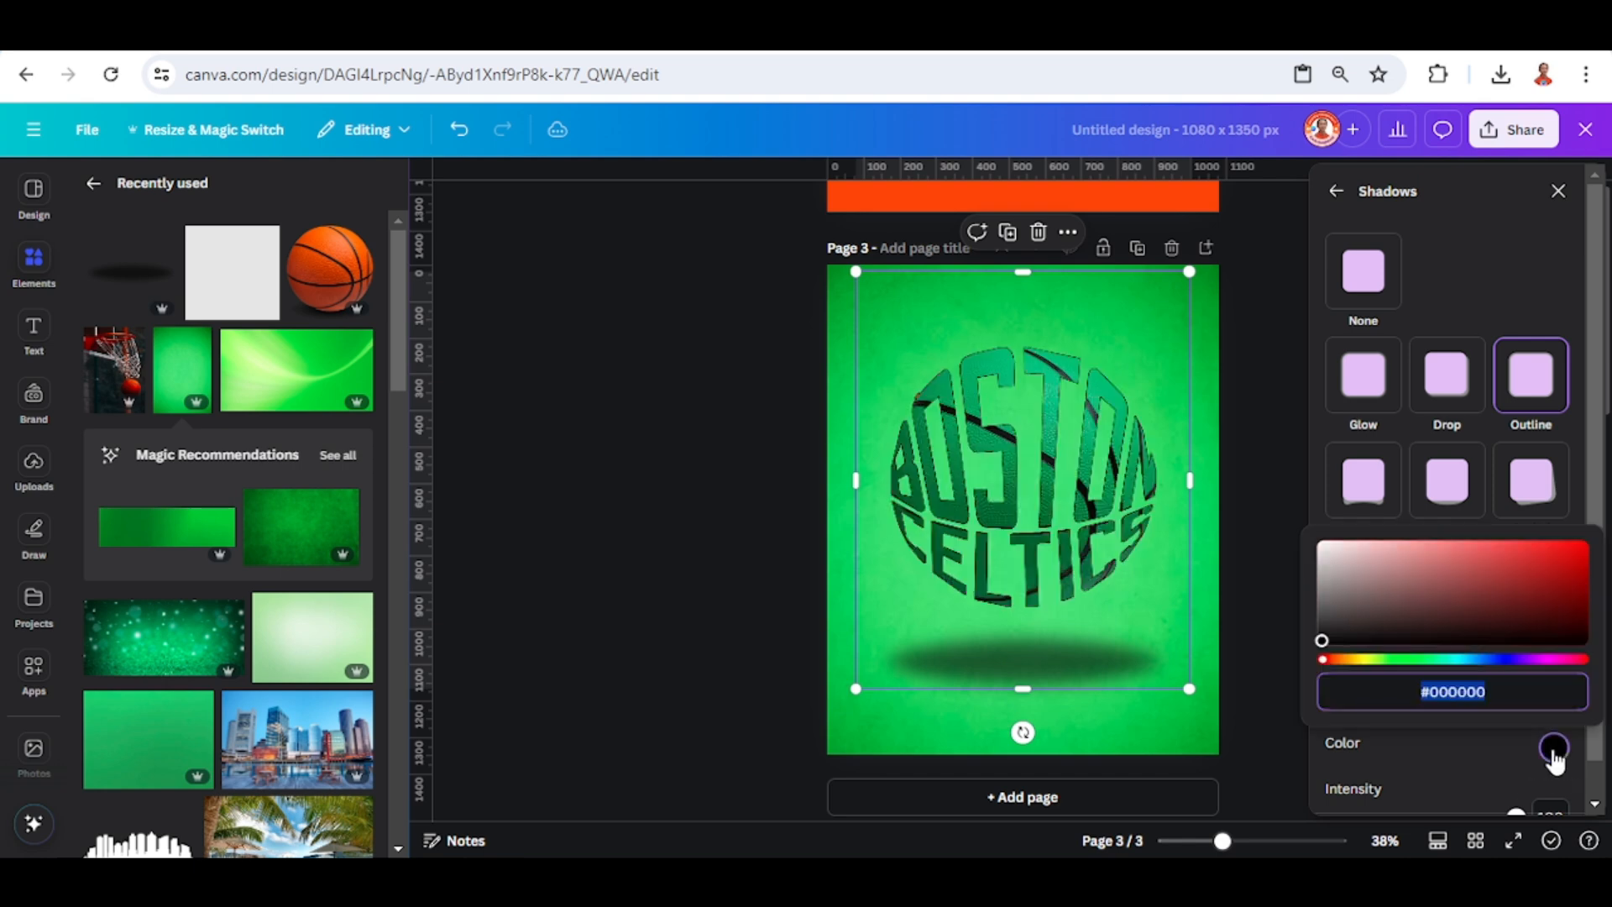
pyautogui.click(1397, 661)
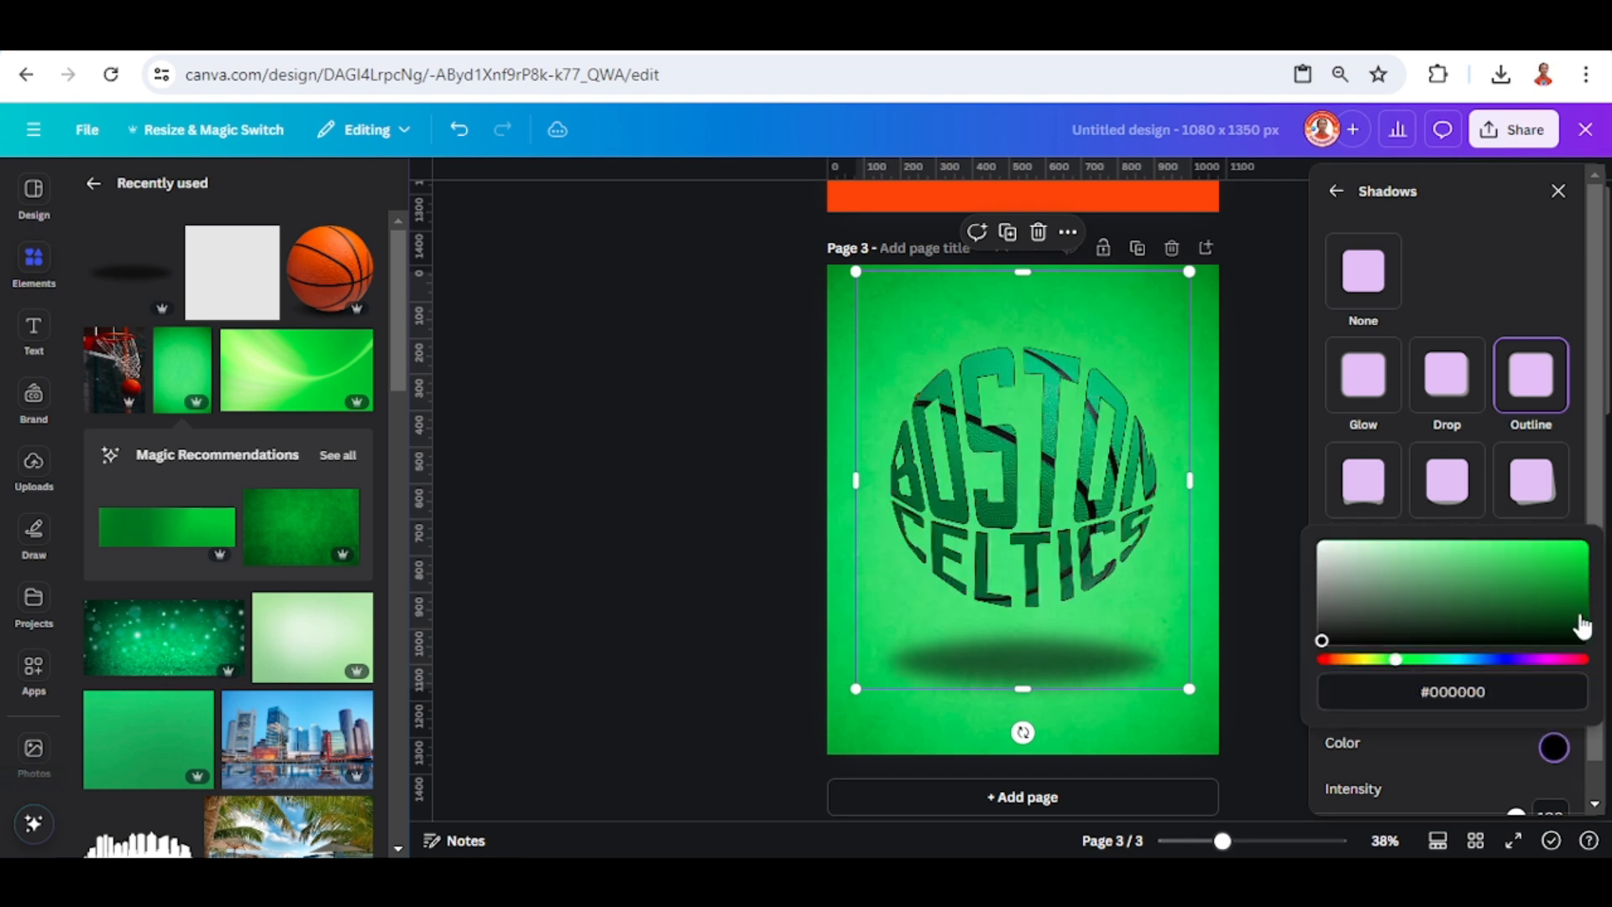
pyautogui.click(1578, 613)
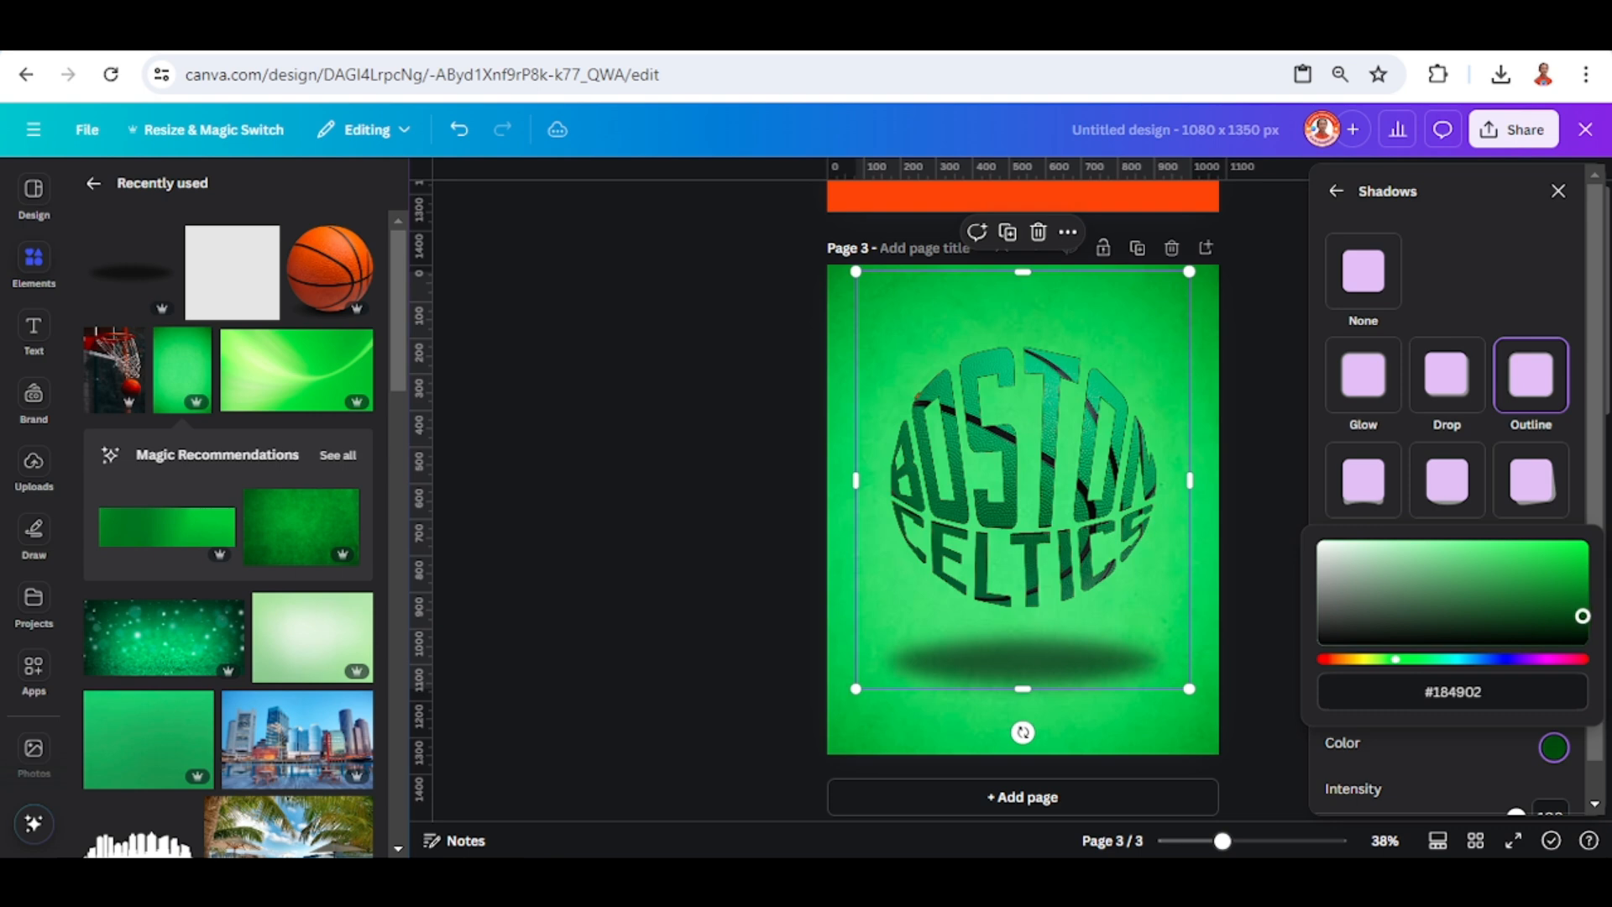
pyautogui.click(1492, 738)
pyautogui.scroll(-1, 1503, 772)
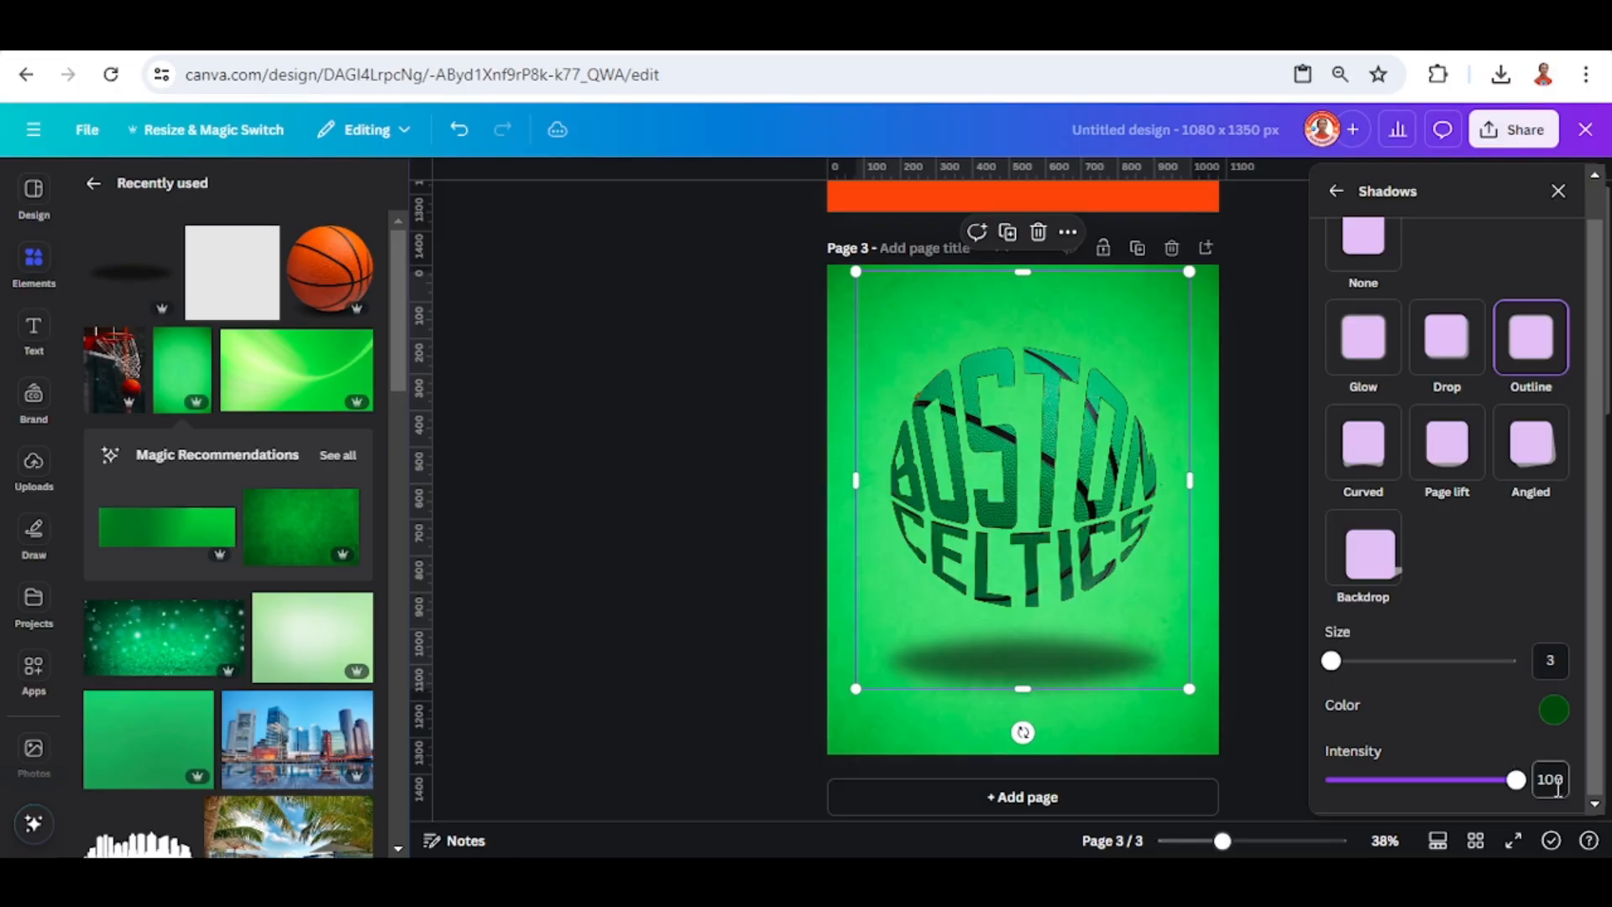